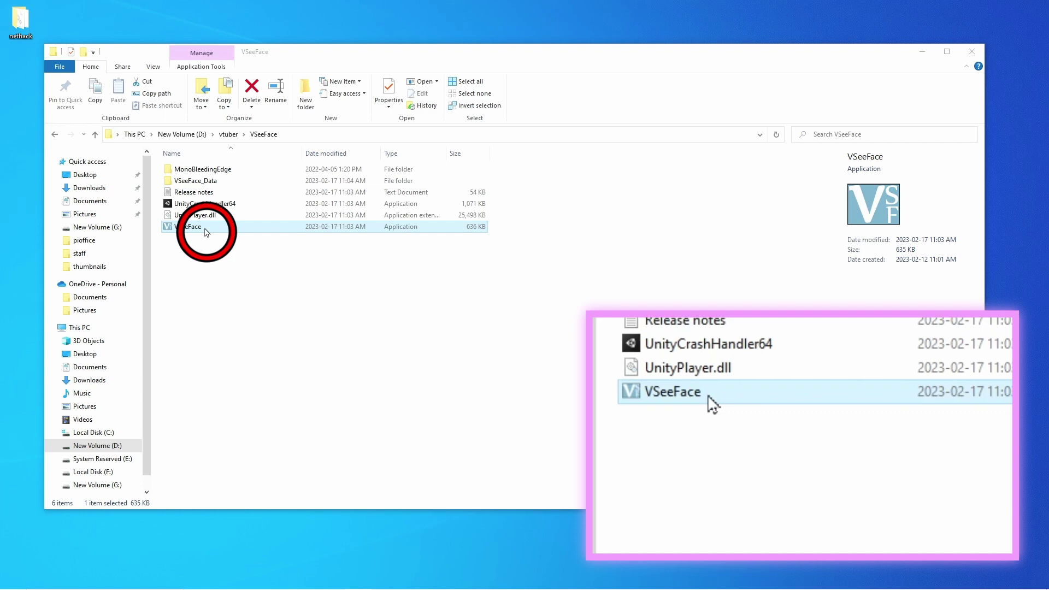
- Launch VSeeFace.exe from the D:\vtuber\VSeeFace folder
double_click(206, 231)
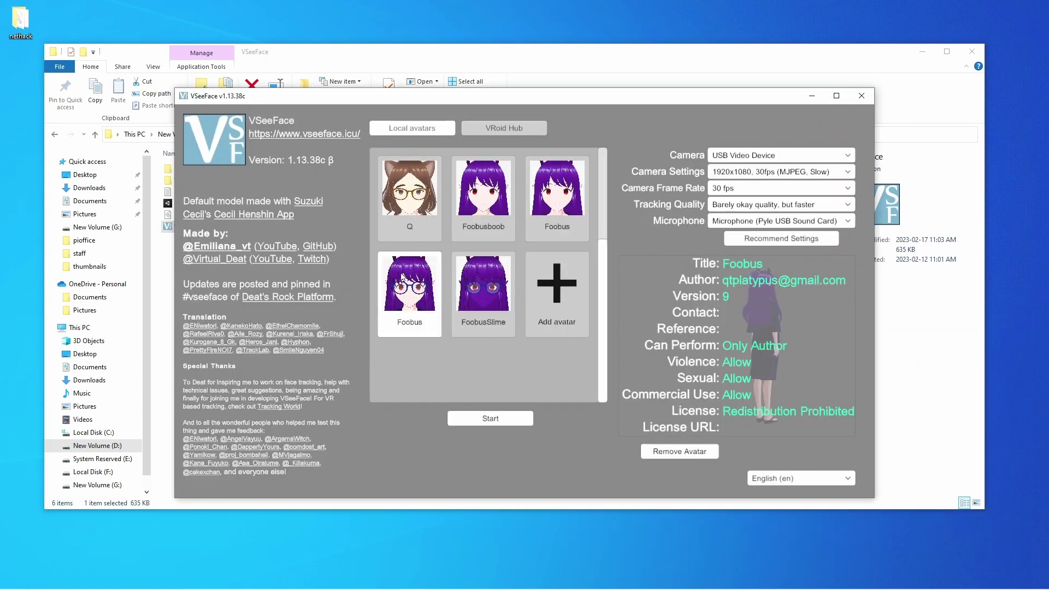
- Pick the Foobus avatar and start live tracking with it
click(402, 280)
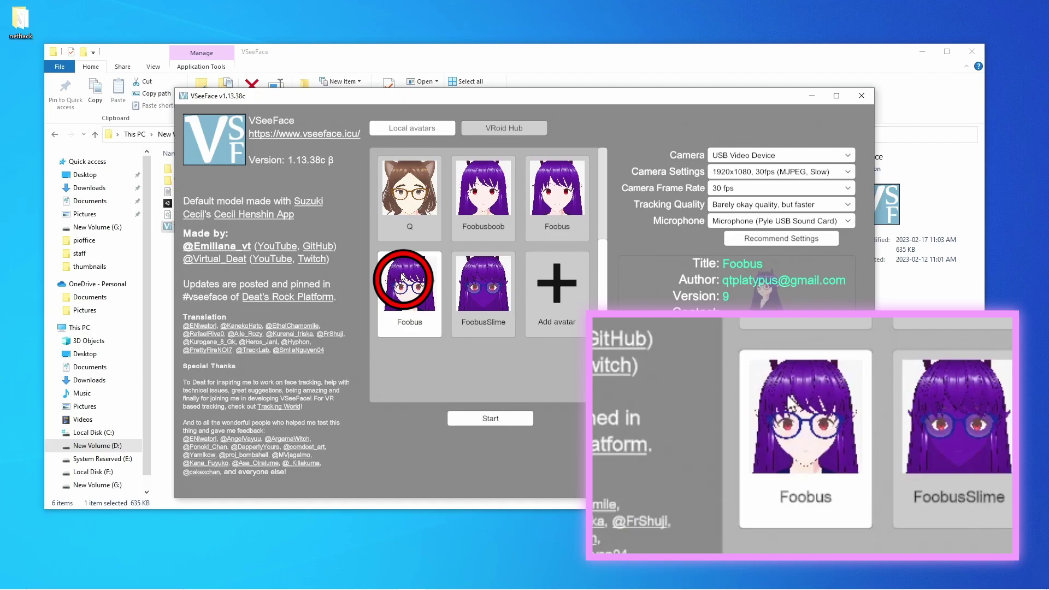
click(489, 419)
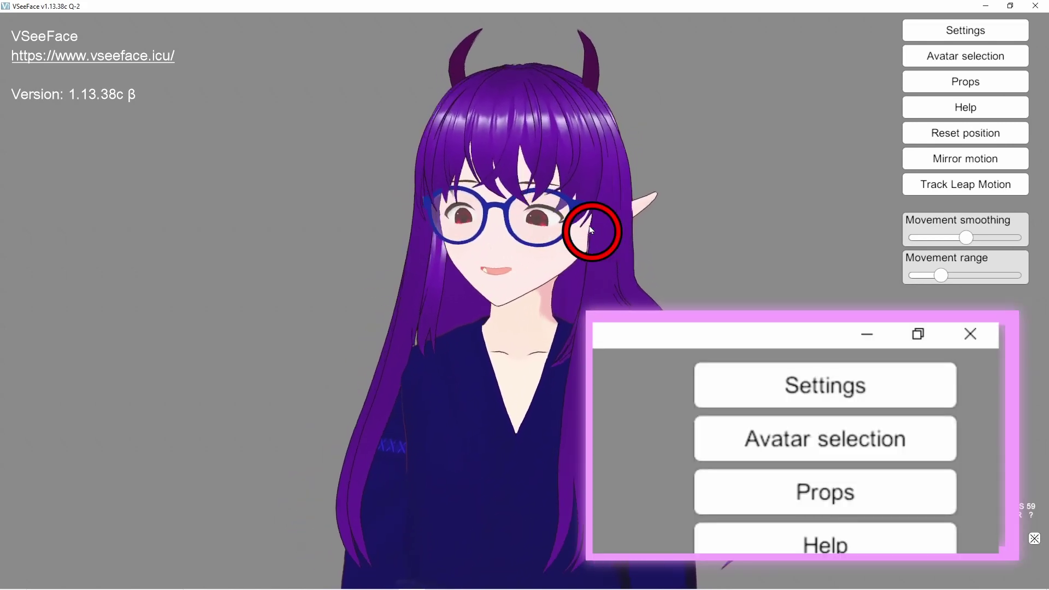
- Enable Landscape mode in General settings, then hide the UI for a transparent background
click(964, 29)
click(817, 31)
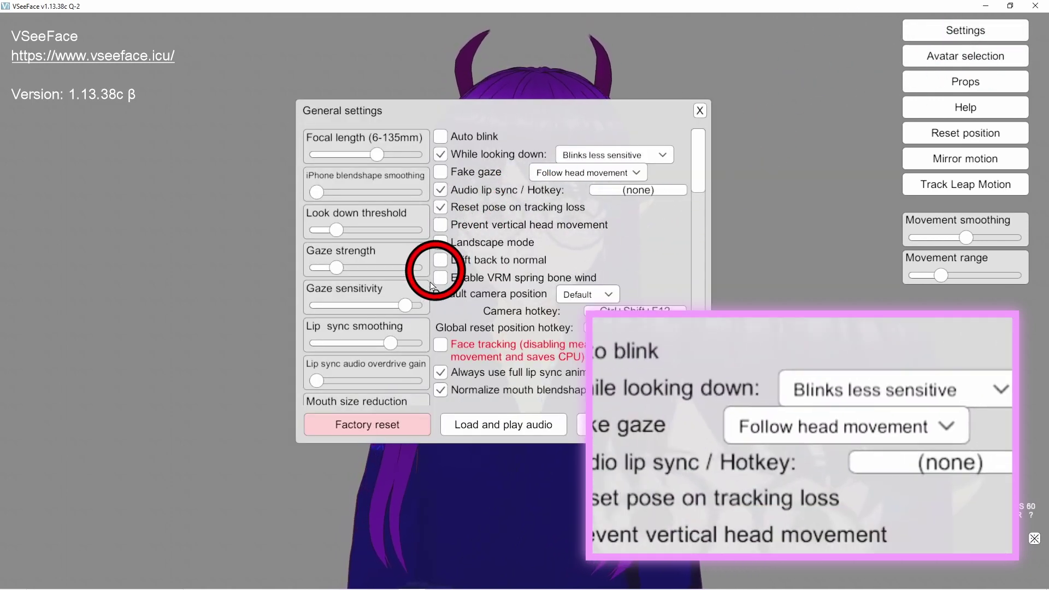
click(442, 246)
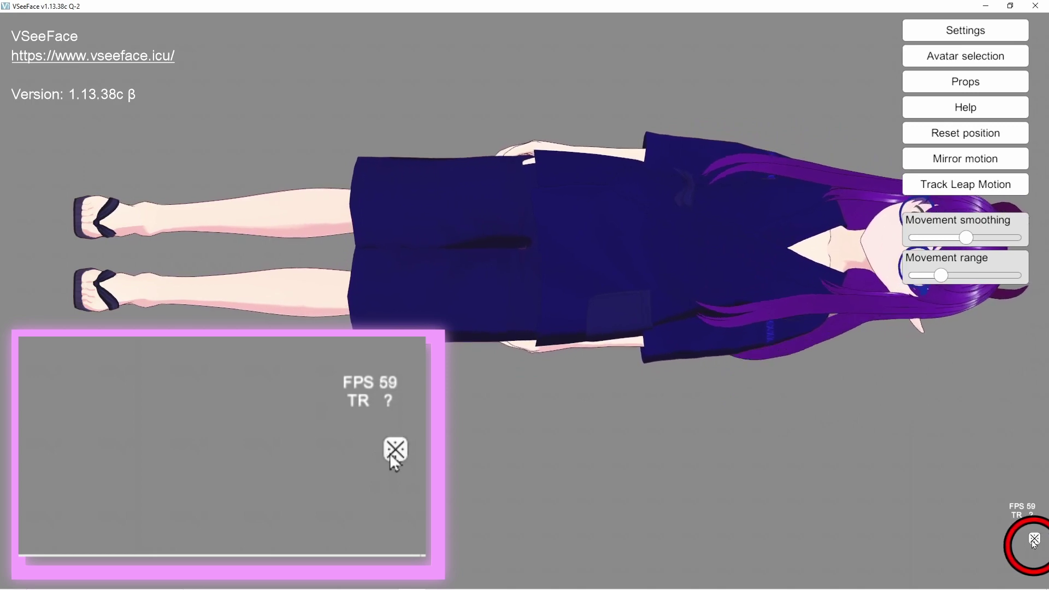
click(1032, 540)
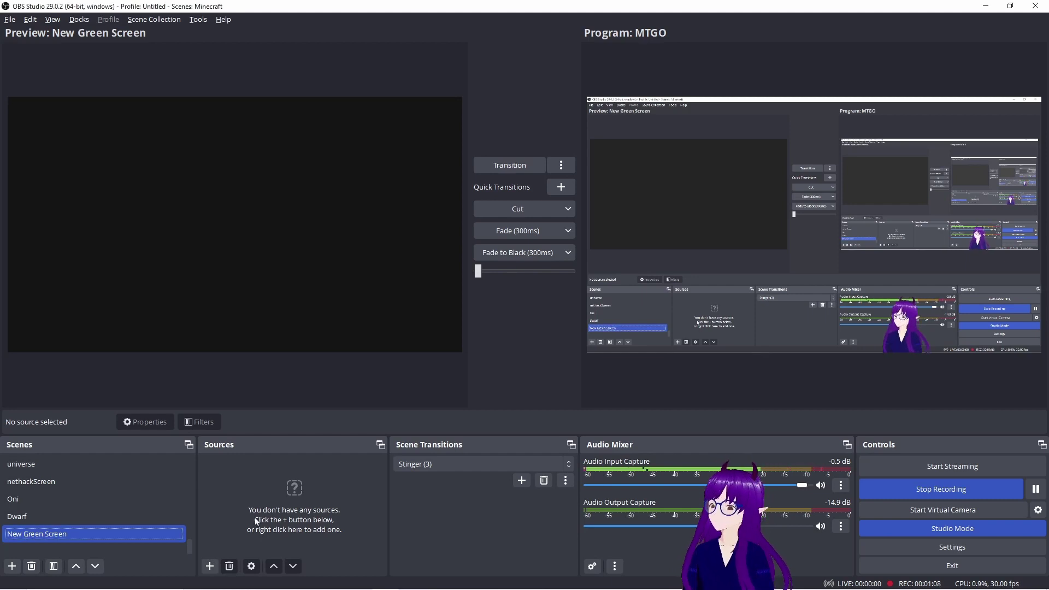
- Add the existing 'clean' Audio Input Capture source to the New Green Screen scene
click(210, 566)
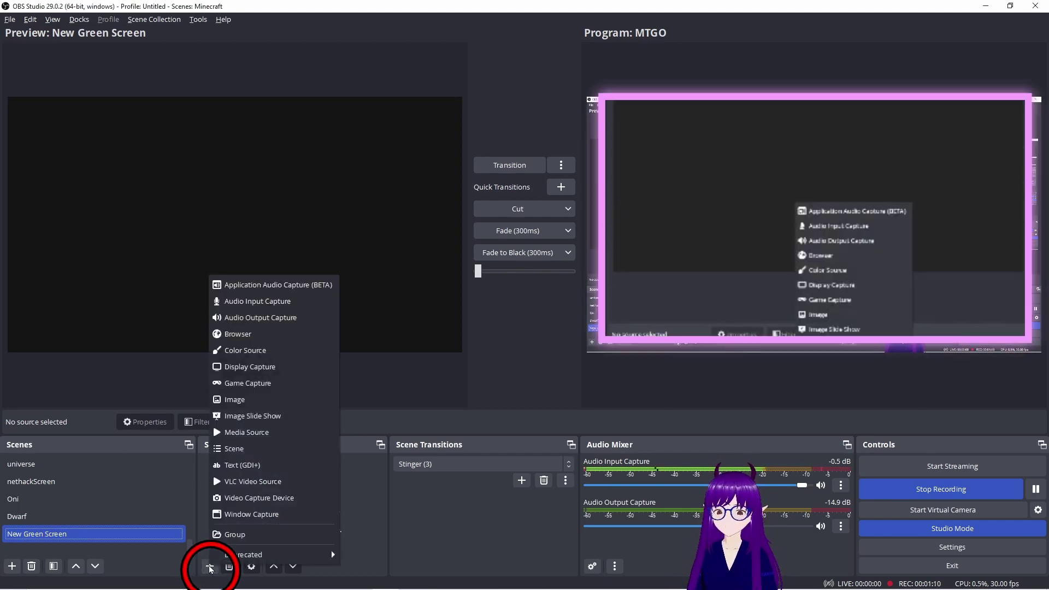
click(279, 302)
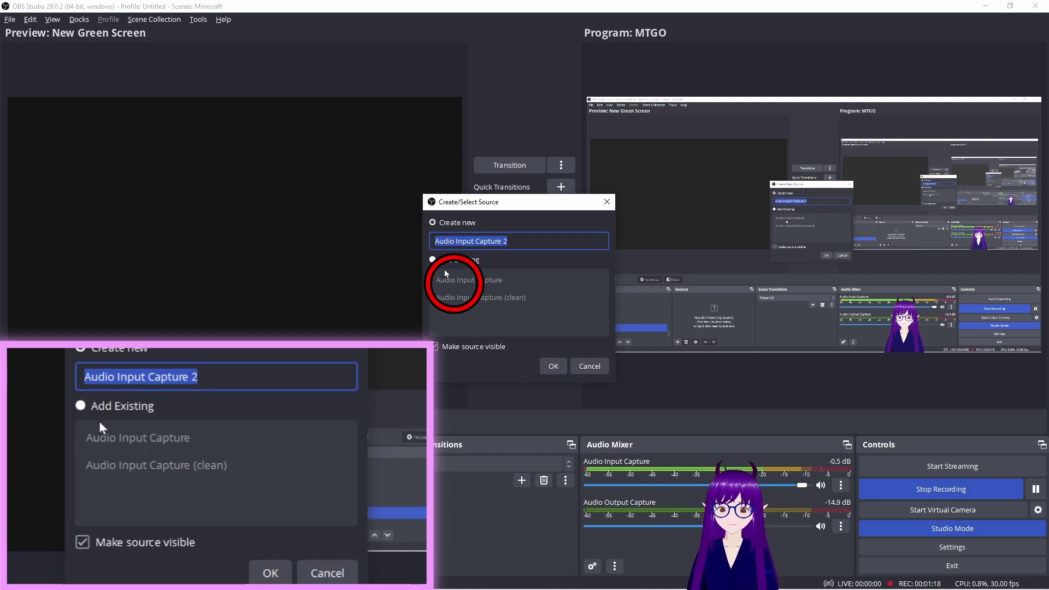
click(433, 261)
click(498, 299)
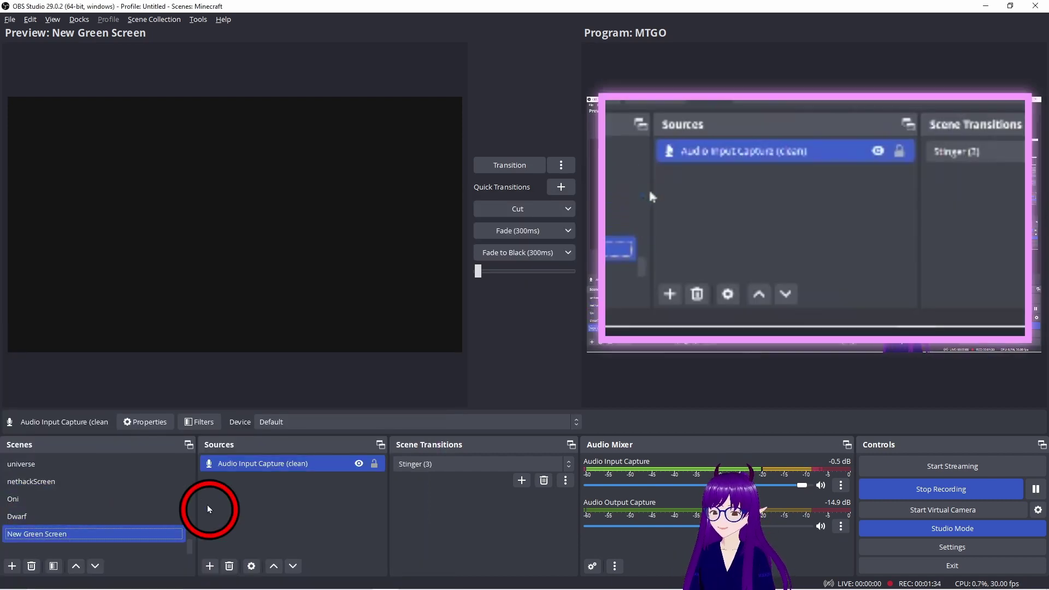
- Add the existing 'vseeface' Game Capture source to the scene and select it
click(209, 566)
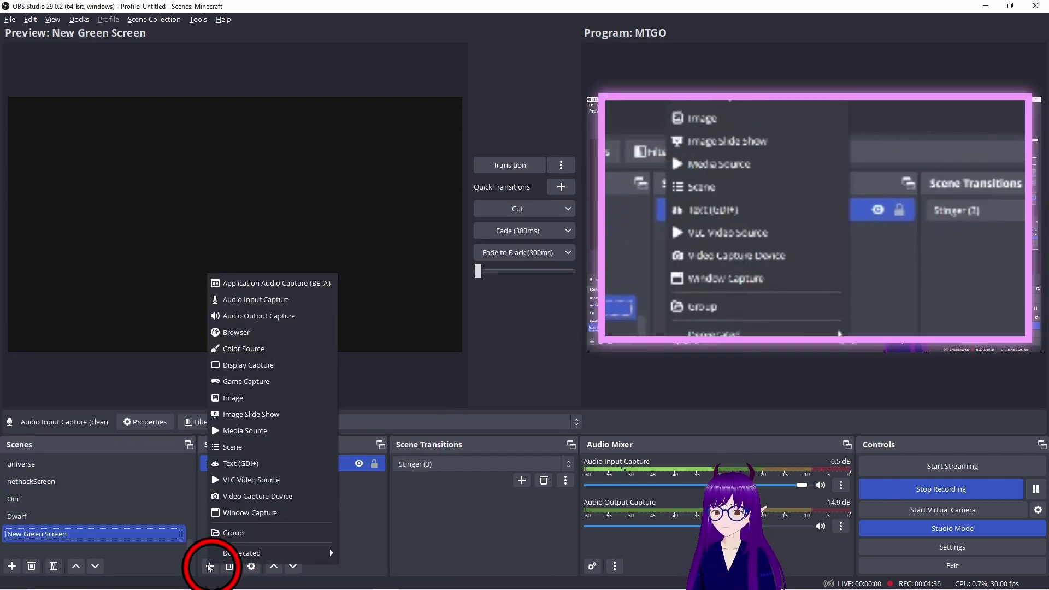
click(257, 382)
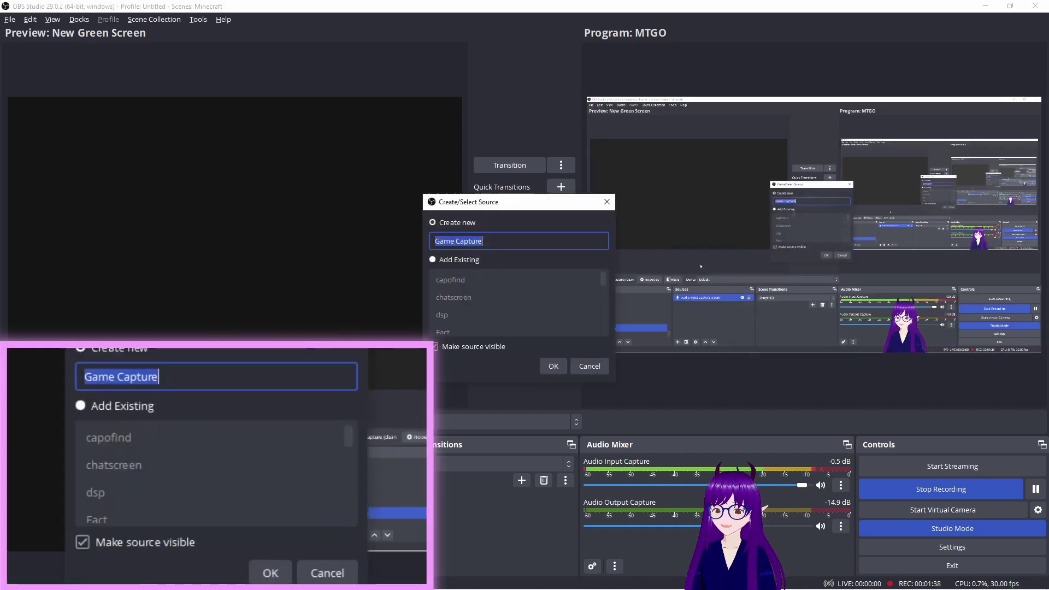
click(445, 268)
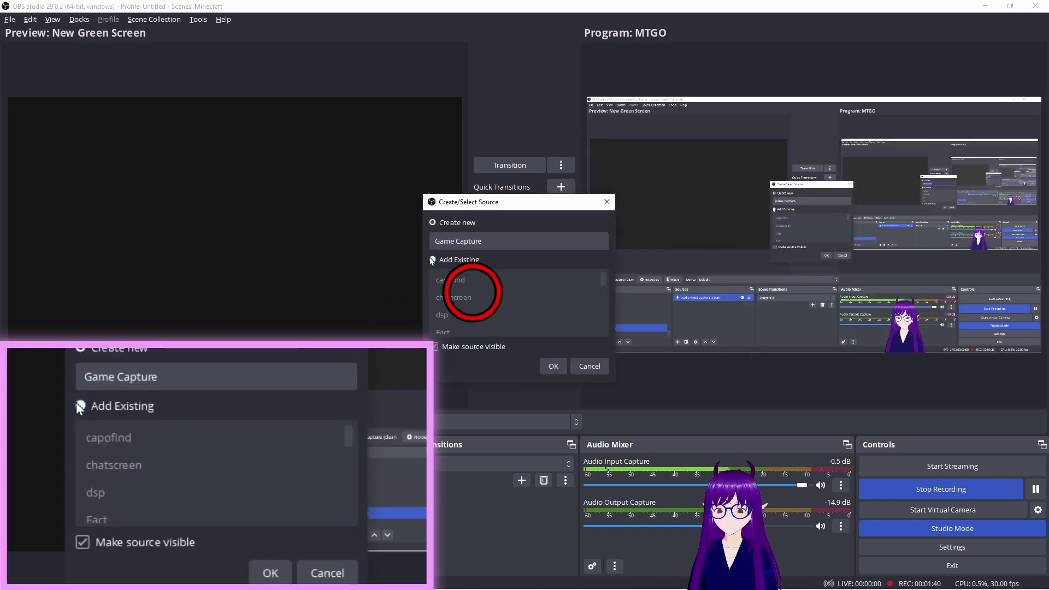
click(519, 315)
key(Down)
key(Down)
key(Down)
key(Down)
key(Down)
key(Down)
key(Down)
key(Down)
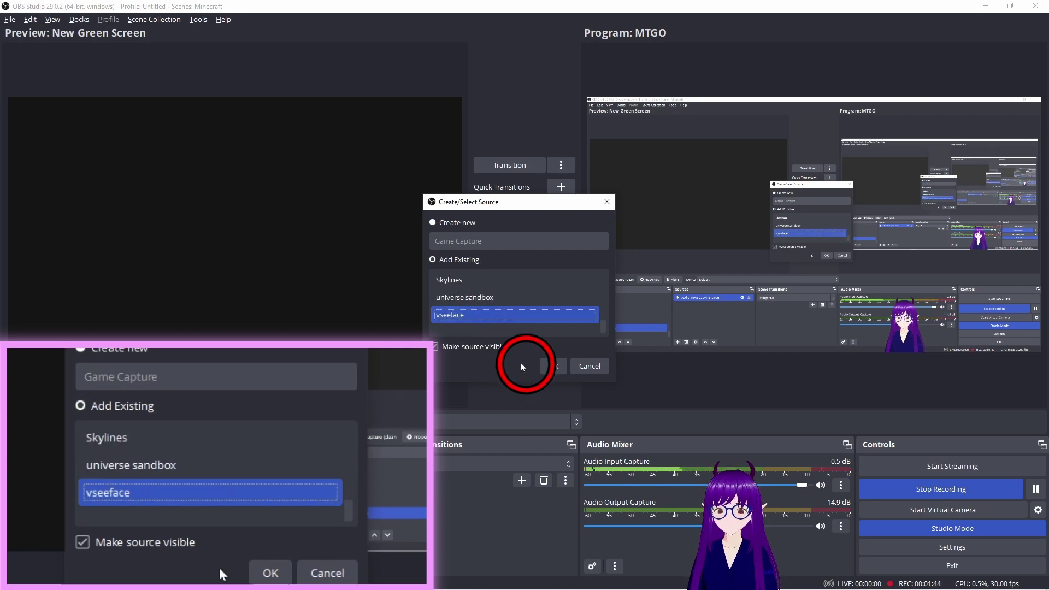
click(474, 321)
click(549, 365)
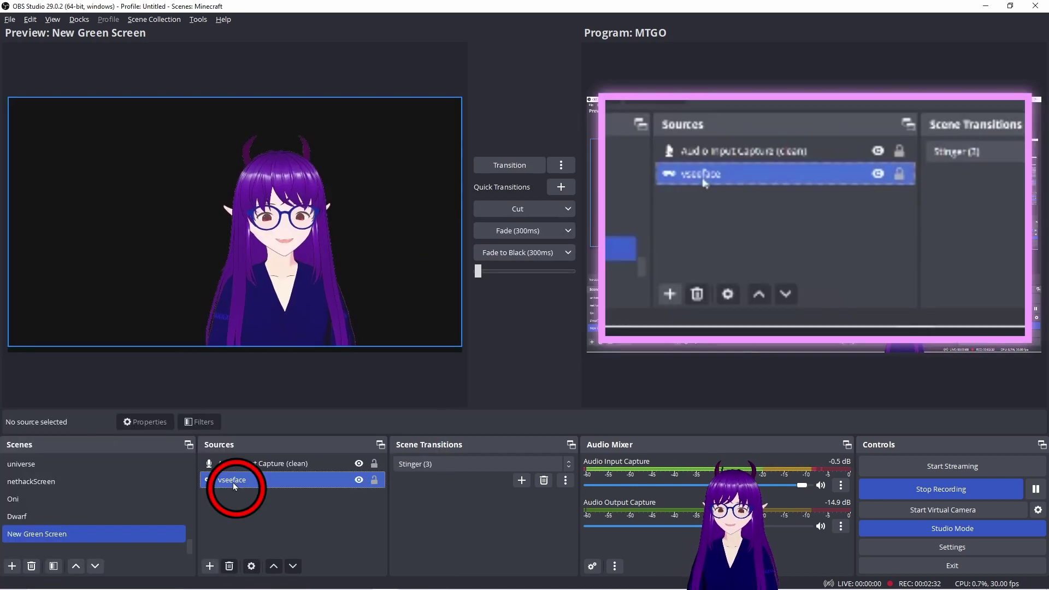
click(240, 505)
click(231, 482)
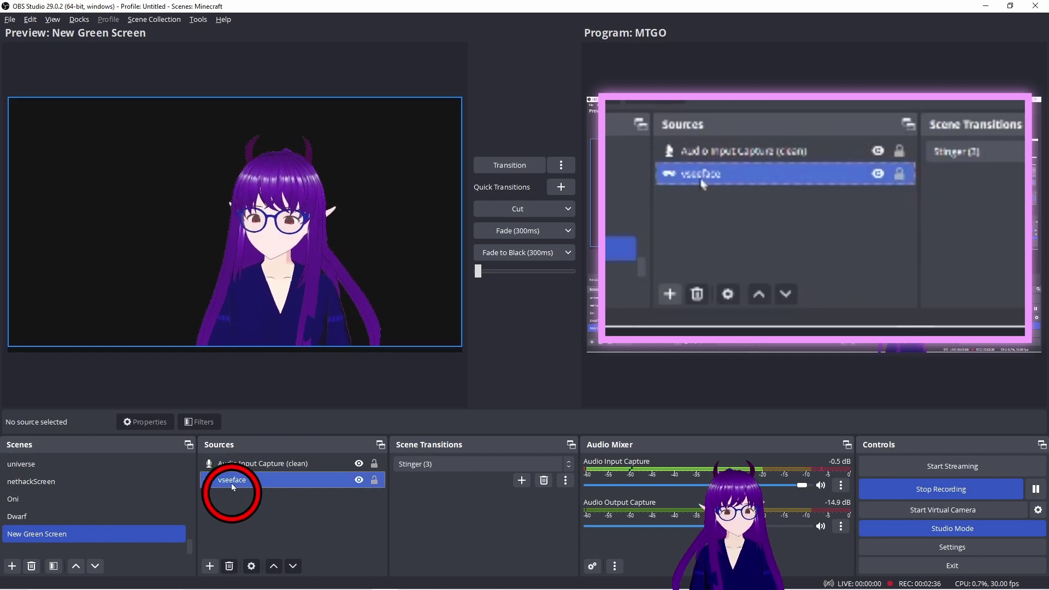
- Add the existing 'green' Color Source and drag it below vseeface in the Sources list
click(210, 545)
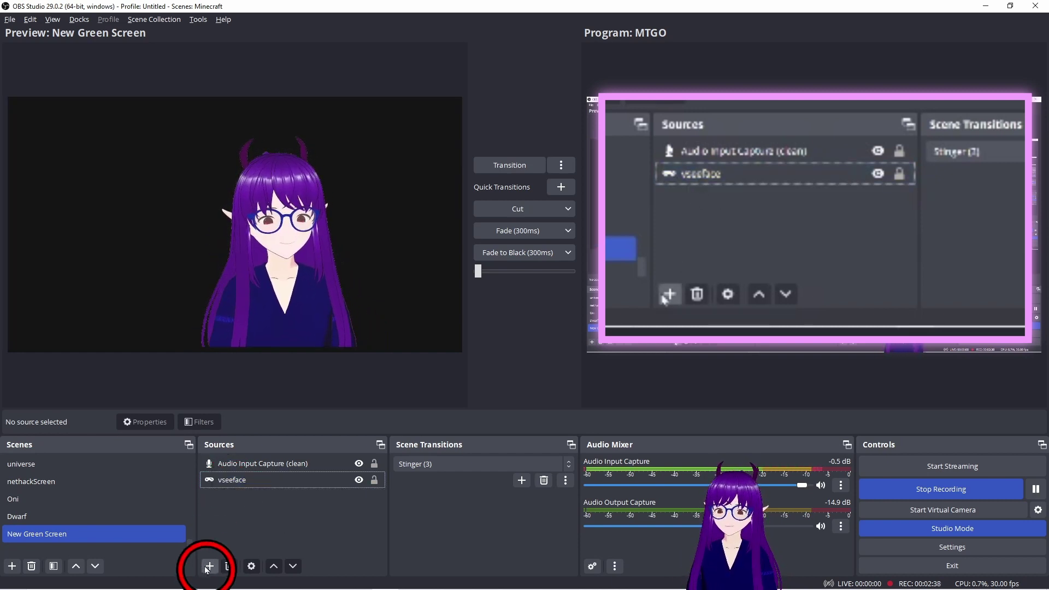
click(209, 566)
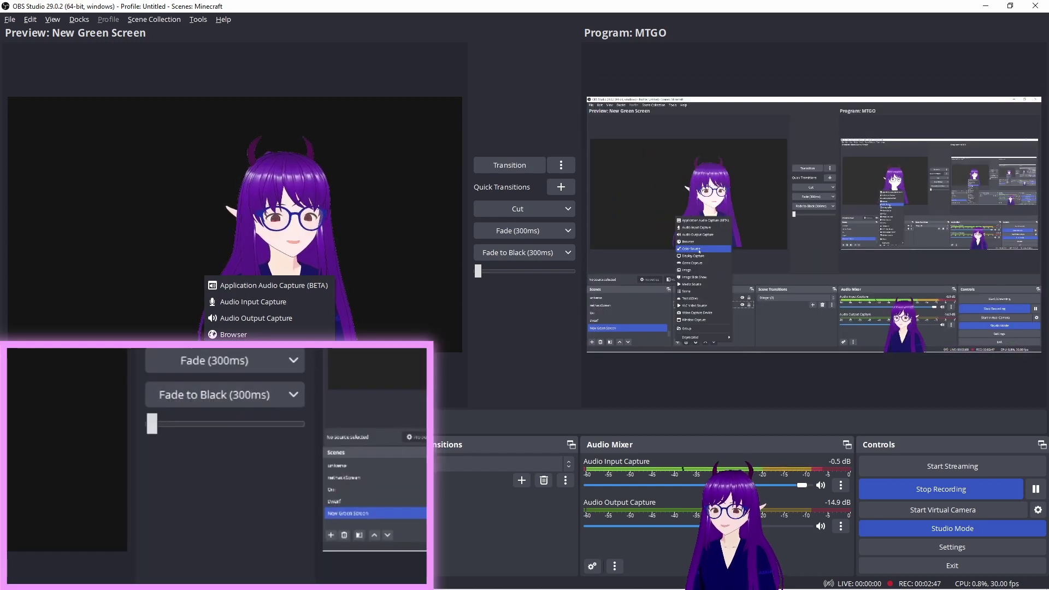
click(240, 350)
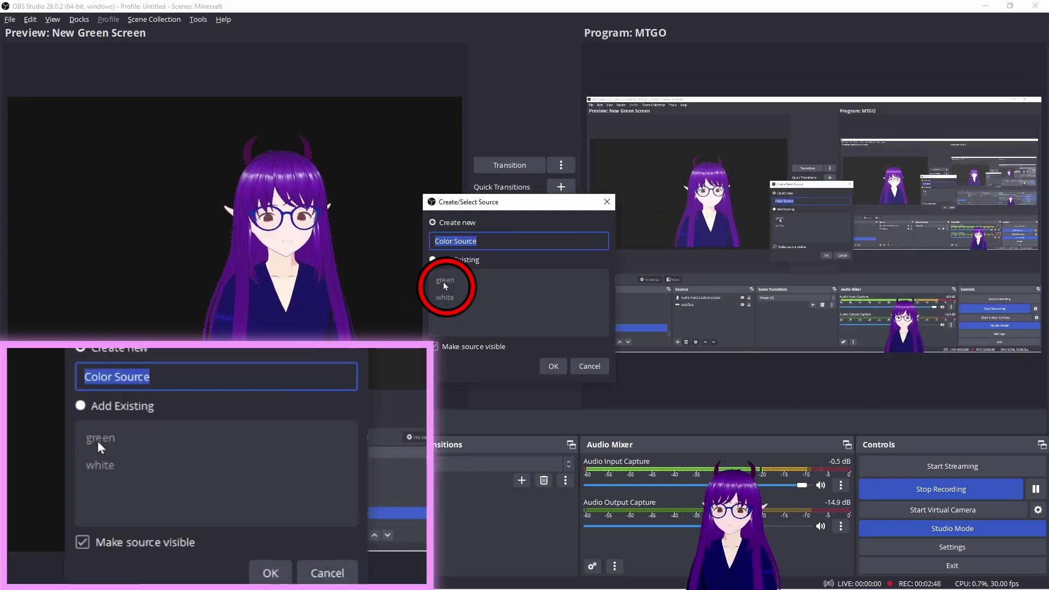
click(432, 260)
click(442, 281)
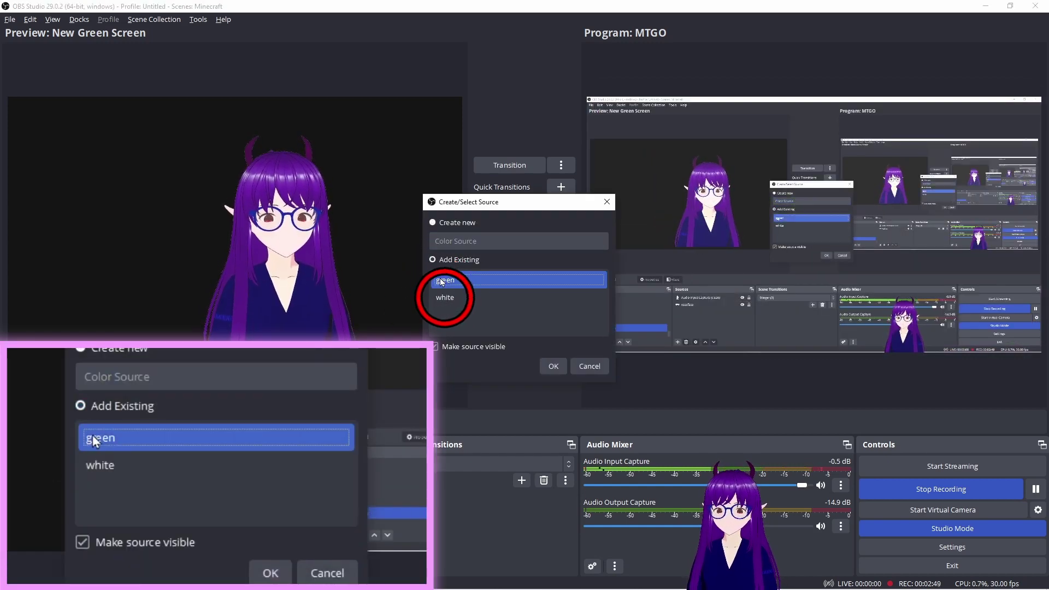
click(553, 366)
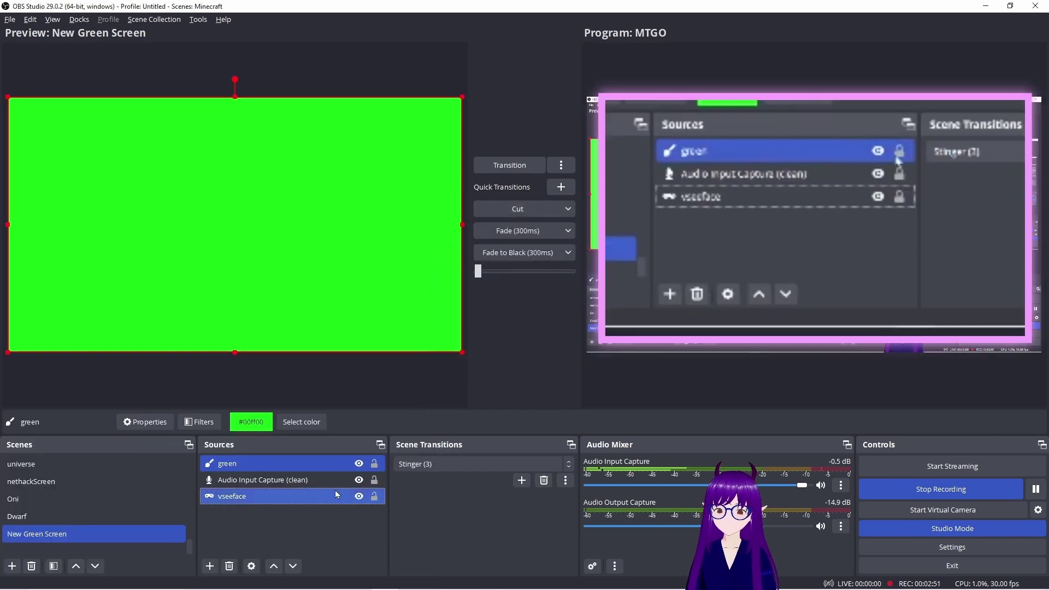
click(256, 469)
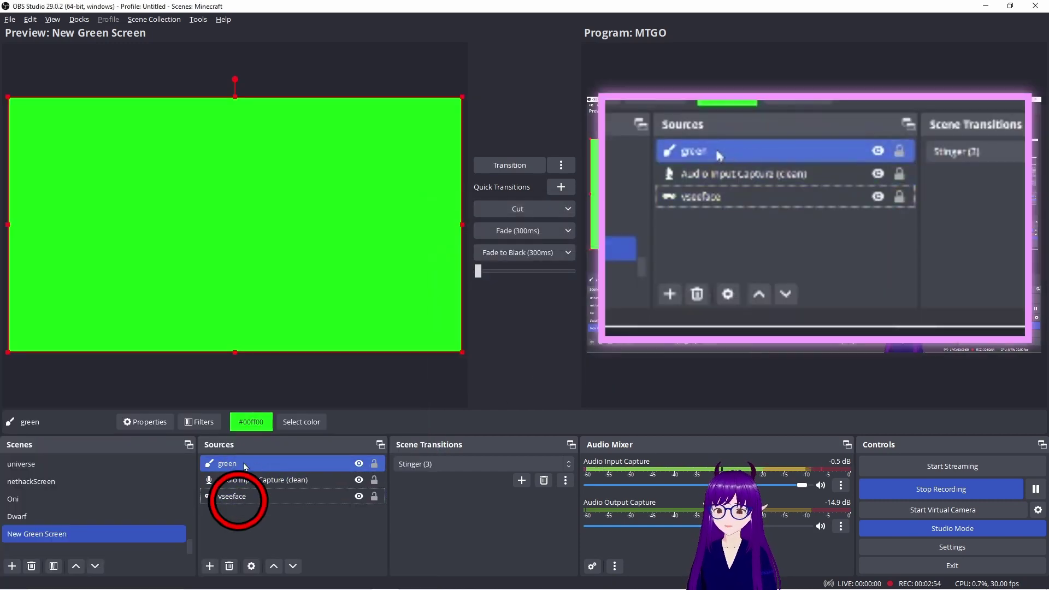
drag(244, 472, 244, 505)
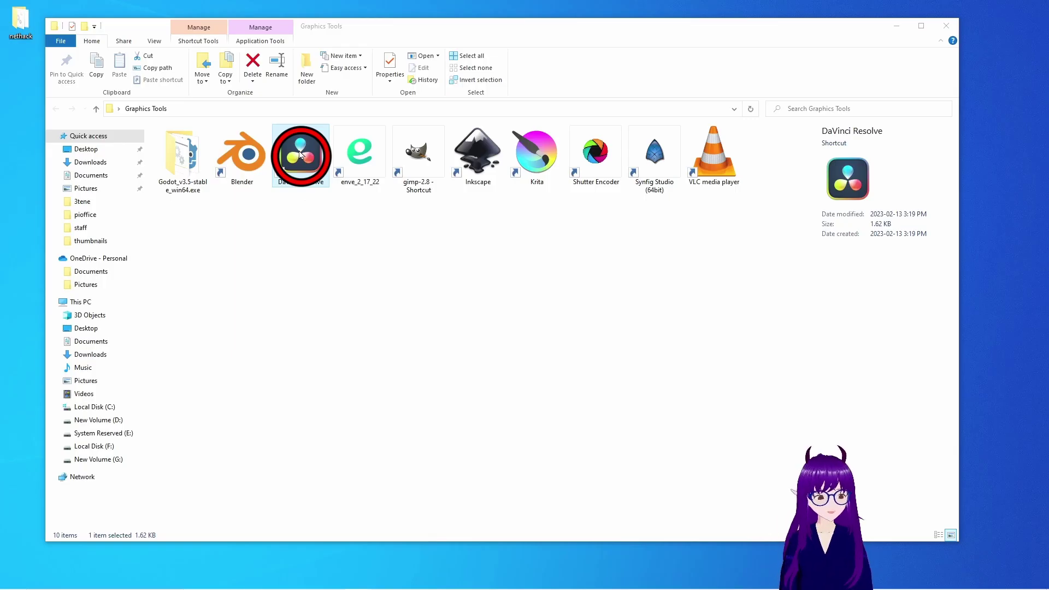
- Start DaVinci Resolve and open the Untitled Project from the Project Manager
double_click(302, 155)
click(384, 175)
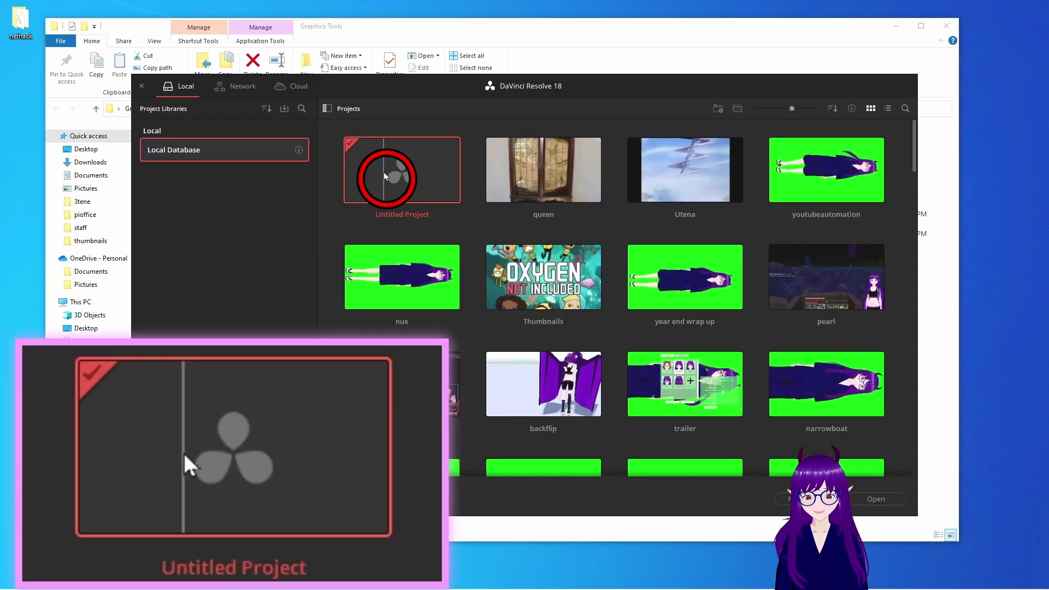
double_click(384, 172)
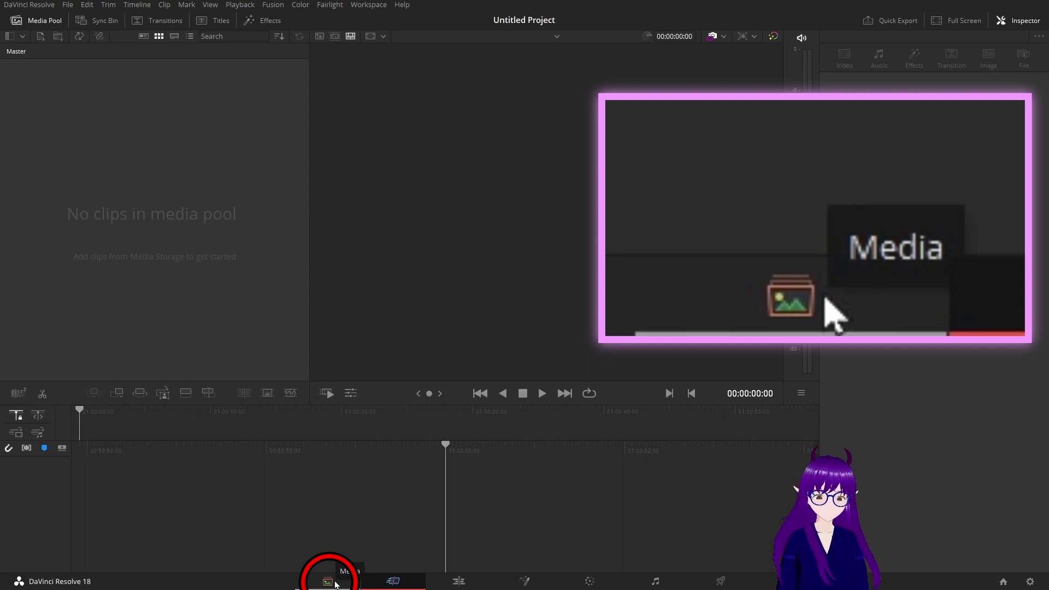
click(329, 581)
click(73, 87)
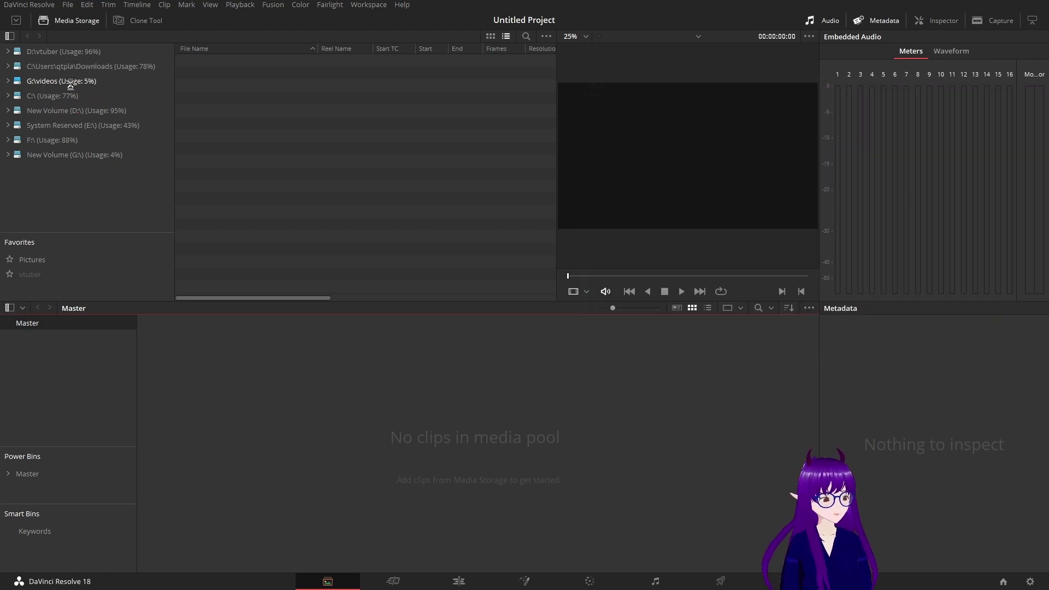
click(239, 164)
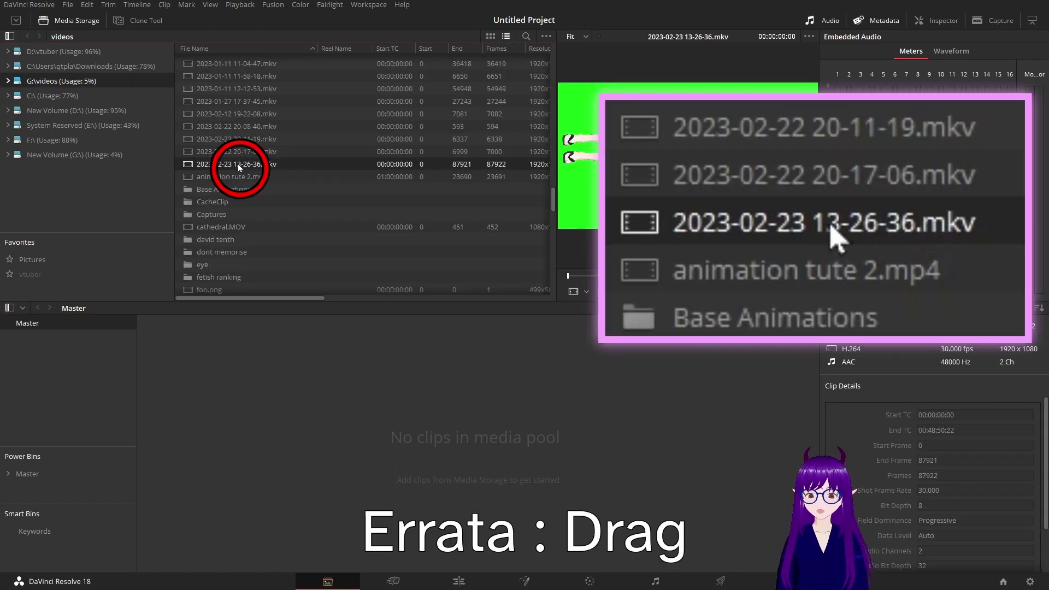
drag(239, 166, 236, 448)
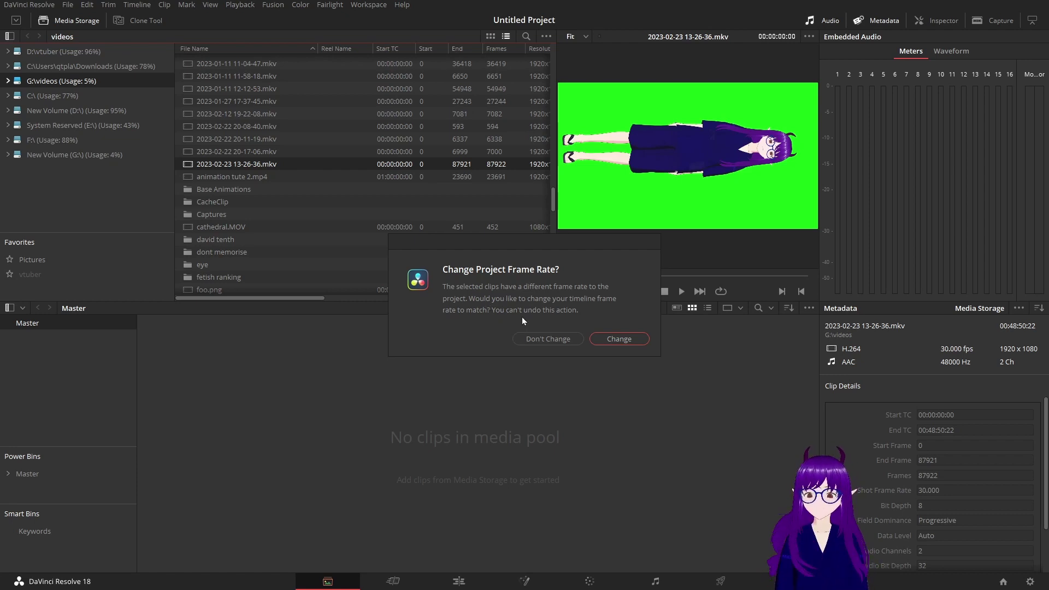
click(611, 339)
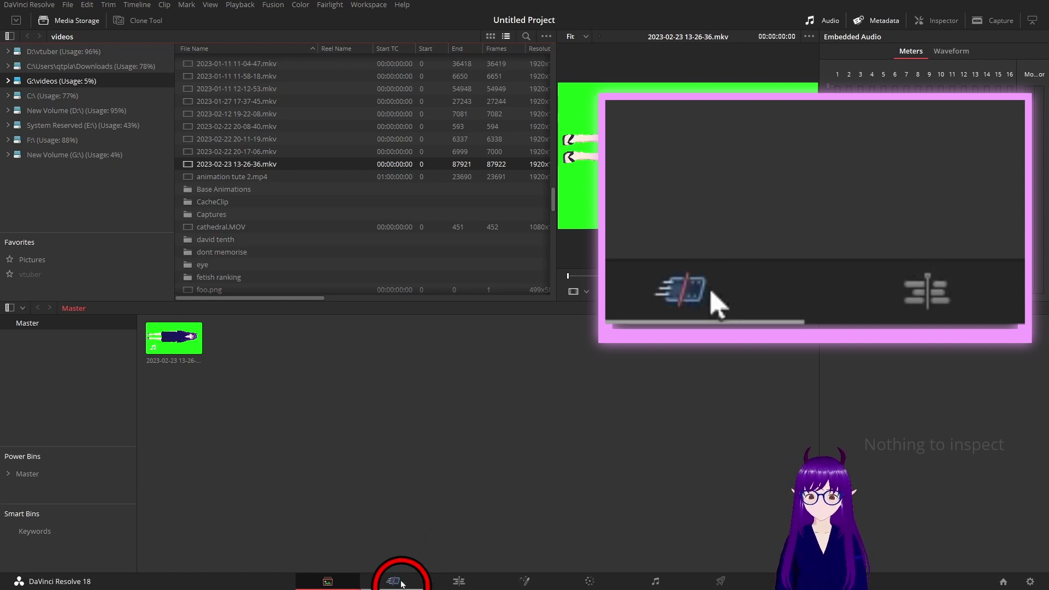
click(400, 582)
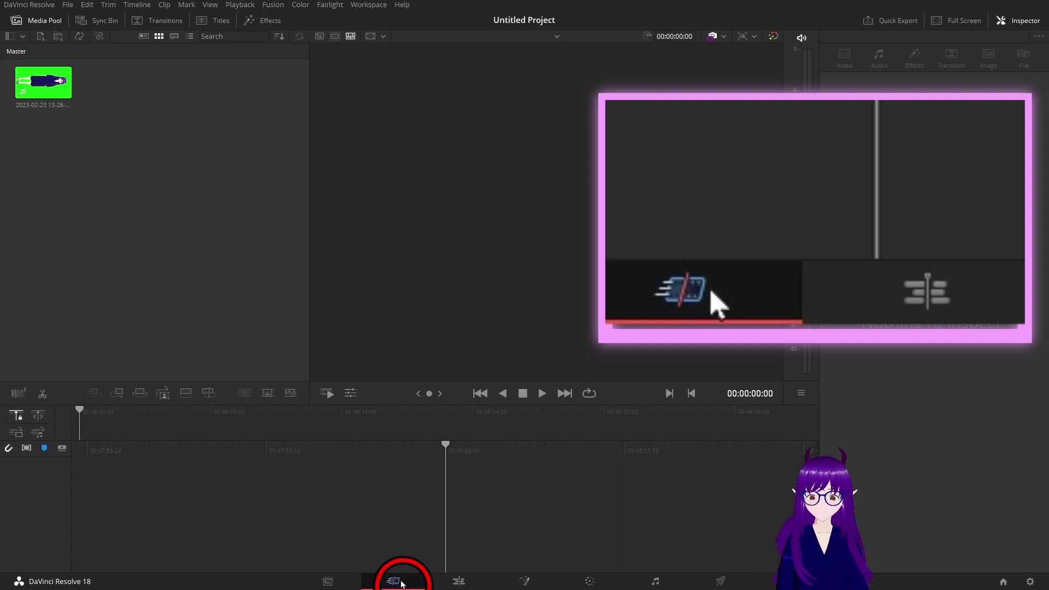
- On the Edit page, drag the .mkv clip onto the timeline to fill Video 1 and Audio 1
click(459, 581)
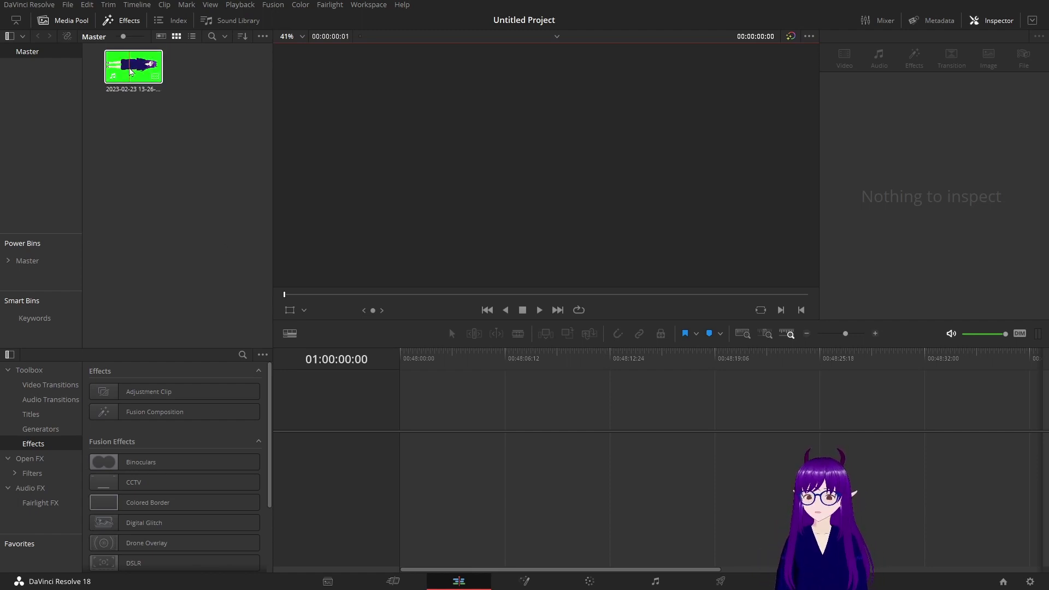
drag(131, 63, 401, 453)
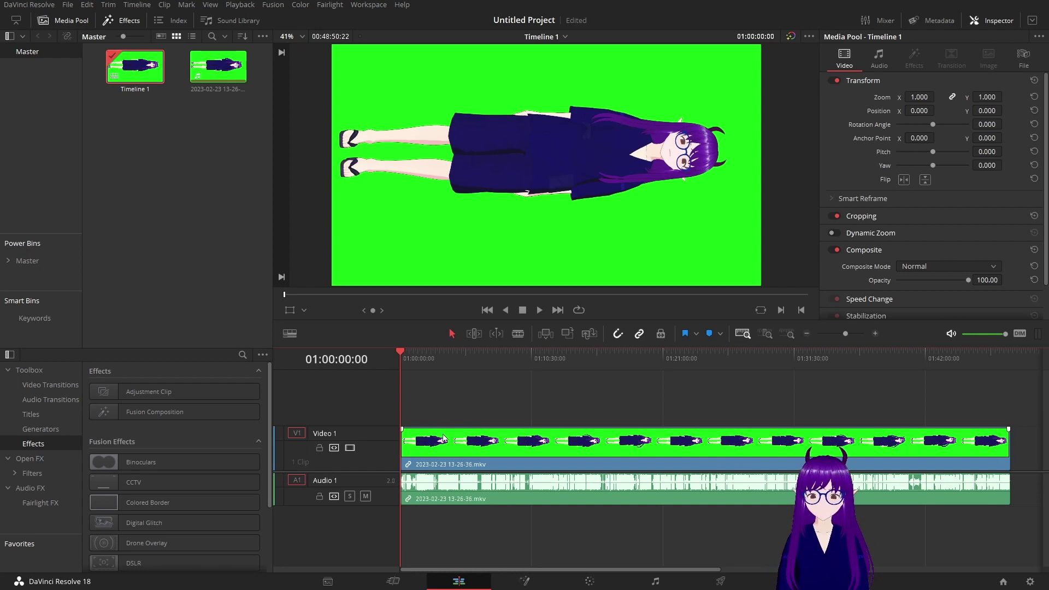
- Zoom the timeline and review playback between about 01:00:53 and 01:01:20 to find pauses
key(shift+z)
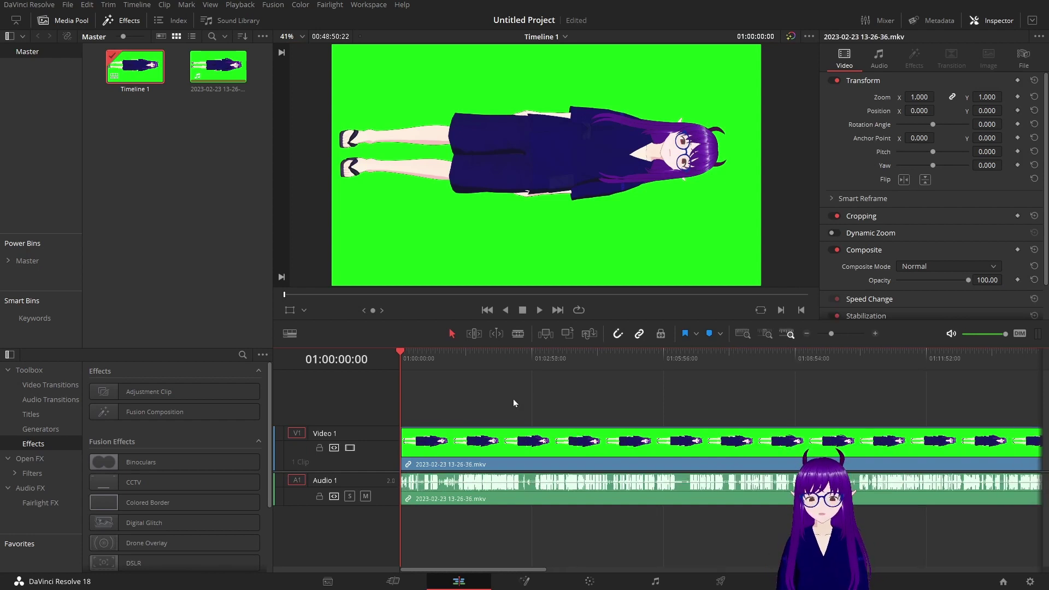
scroll(513, 403, up, 1)
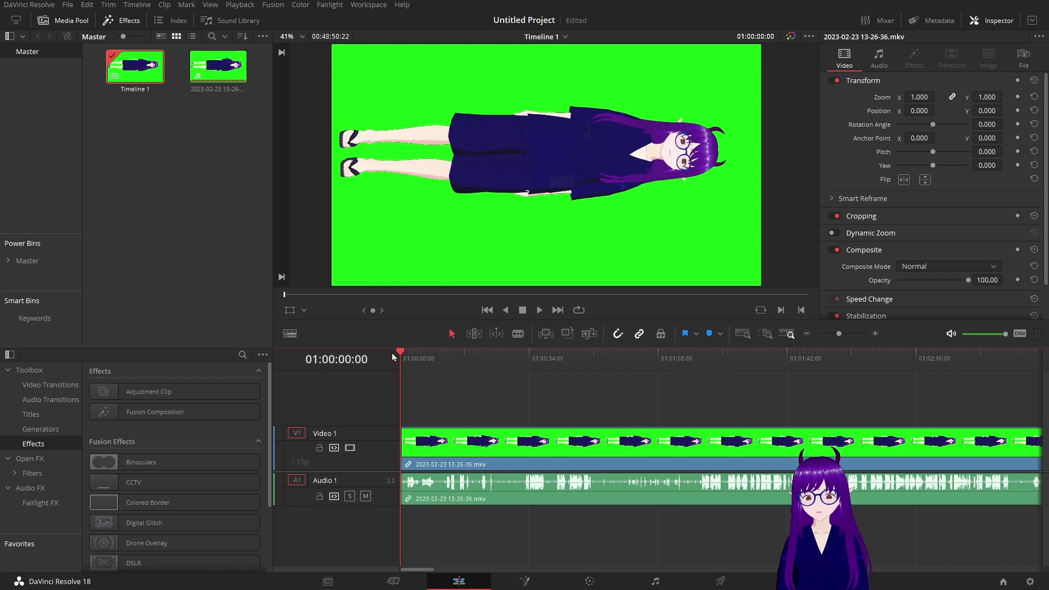
drag(401, 353, 692, 385)
key(space)
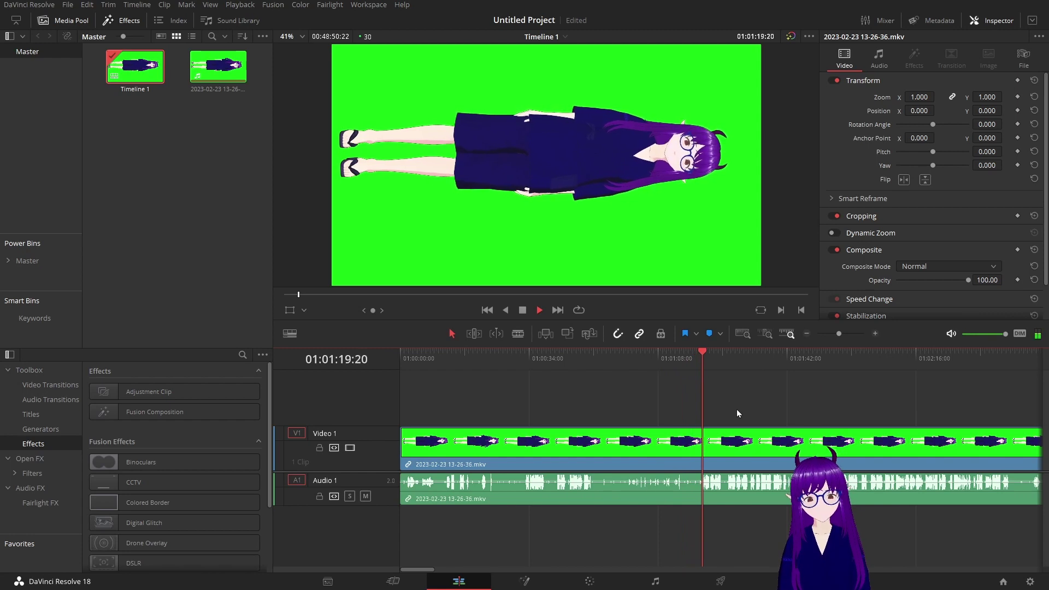
drag(707, 355, 602, 361)
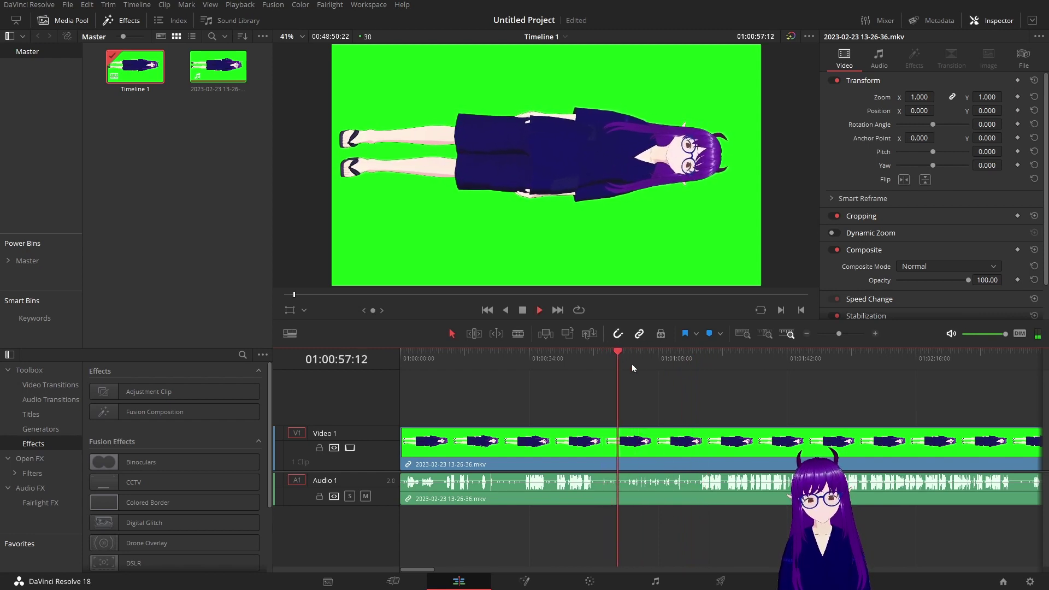
drag(630, 356, 684, 366)
key(space)
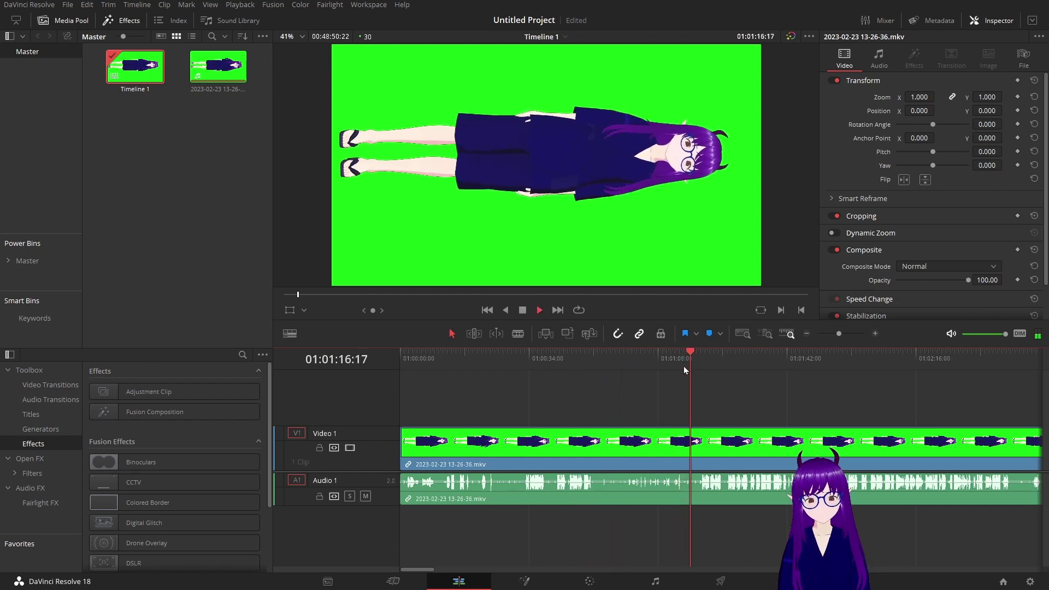
key(space)
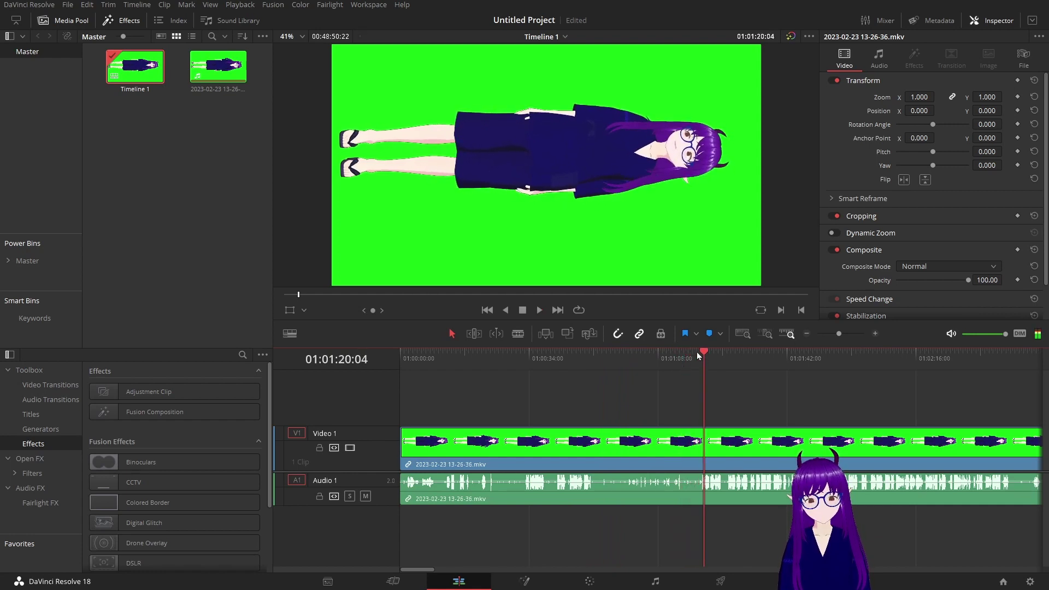
scroll(693, 379, up, 3)
scroll(694, 379, up, 2)
drag(717, 352, 785, 363)
scroll(691, 389, up, 2)
- Split near 01:01:19, delete the part before, and ripple-delete the short piece up to 01:01:21:16
key(ctrl+b)
click(644, 451)
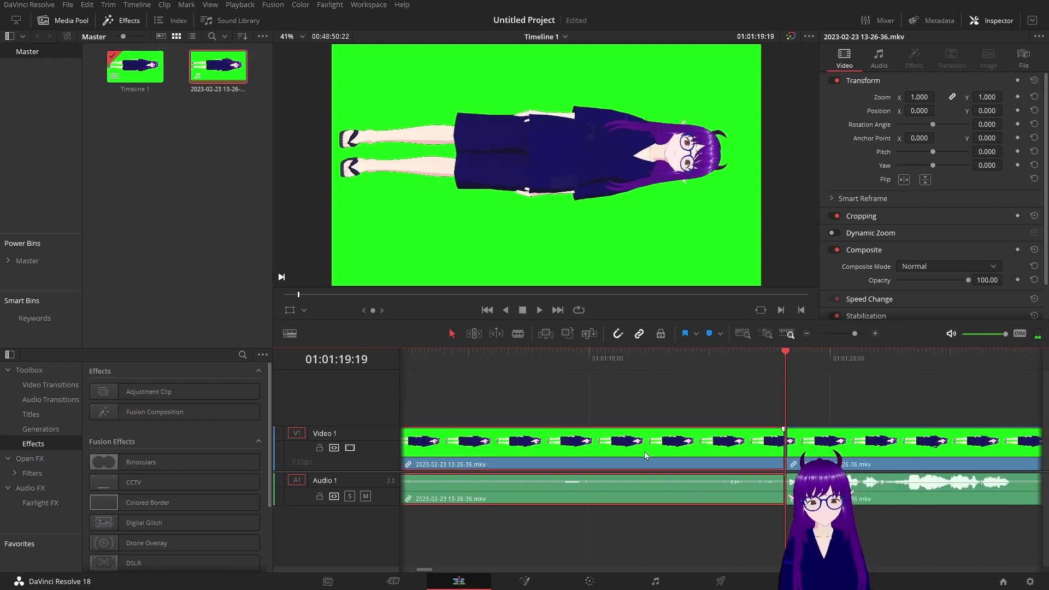
key(BackSpace)
scroll(699, 426, down, 2)
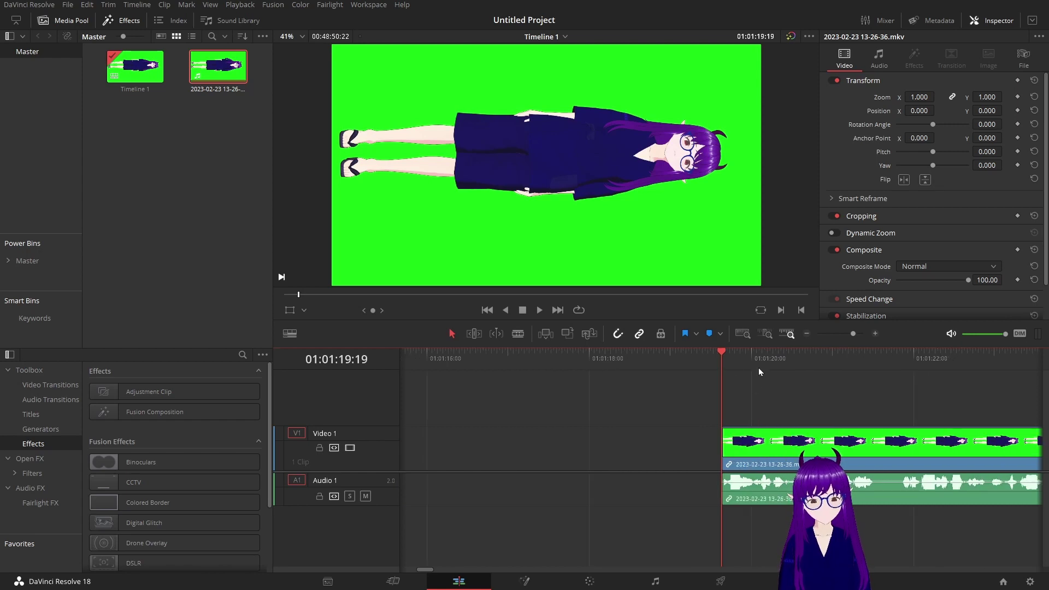
drag(758, 368, 900, 363)
key(ctrl+b)
- Cut out the 01:01:24:09–01:01:26:07 stretch with splits and a ripple delete
key(ctrl+b)
key(shift+BackSpace)
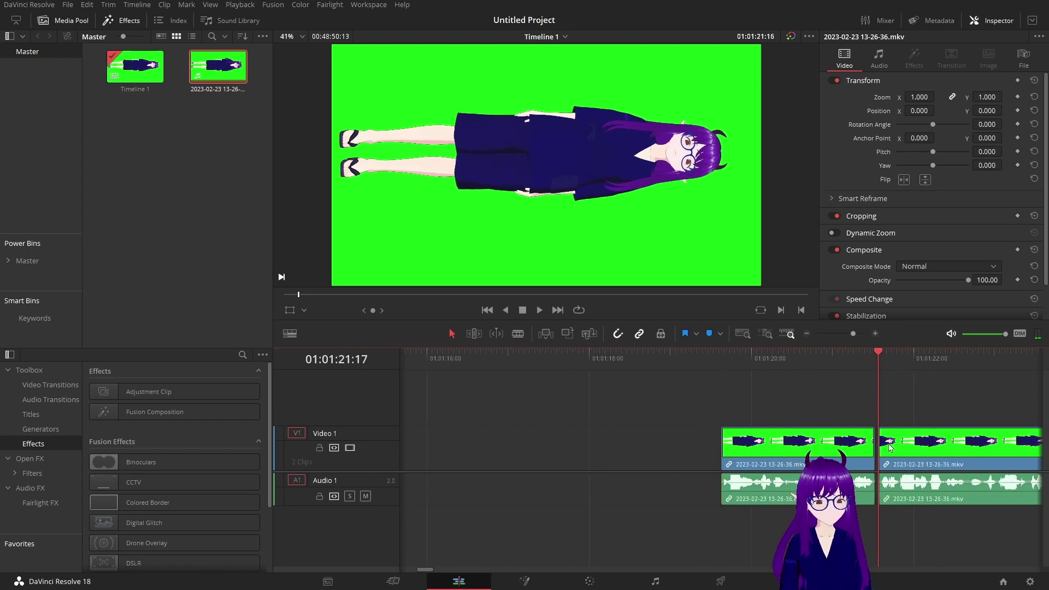
scroll(761, 404, down, 2)
drag(750, 354, 912, 368)
key(ctrl+b)
click(891, 364)
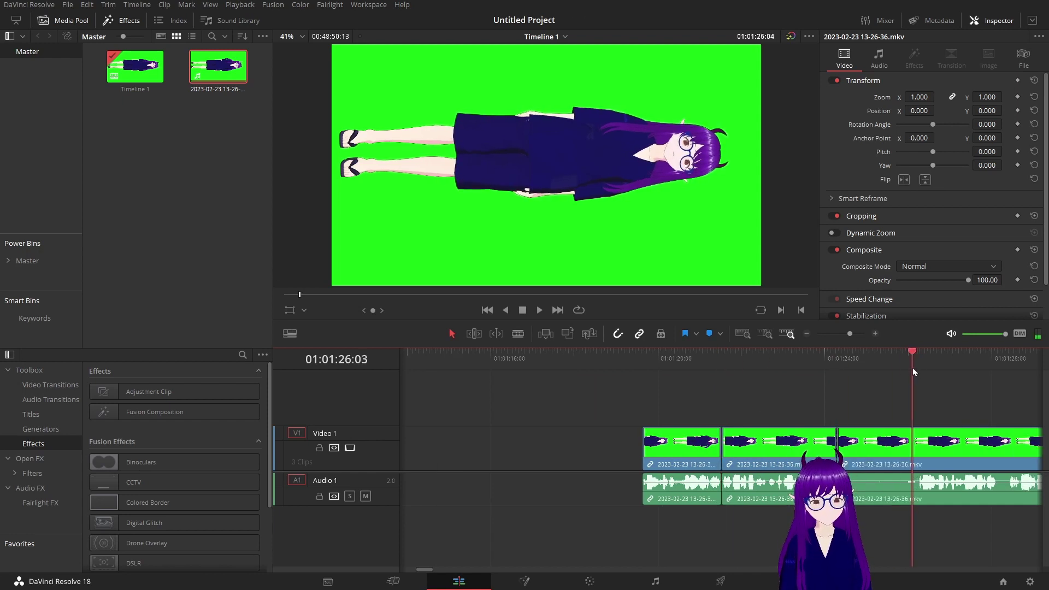
scroll(864, 415, up, 2)
drag(720, 356, 743, 360)
key(ctrl+b)
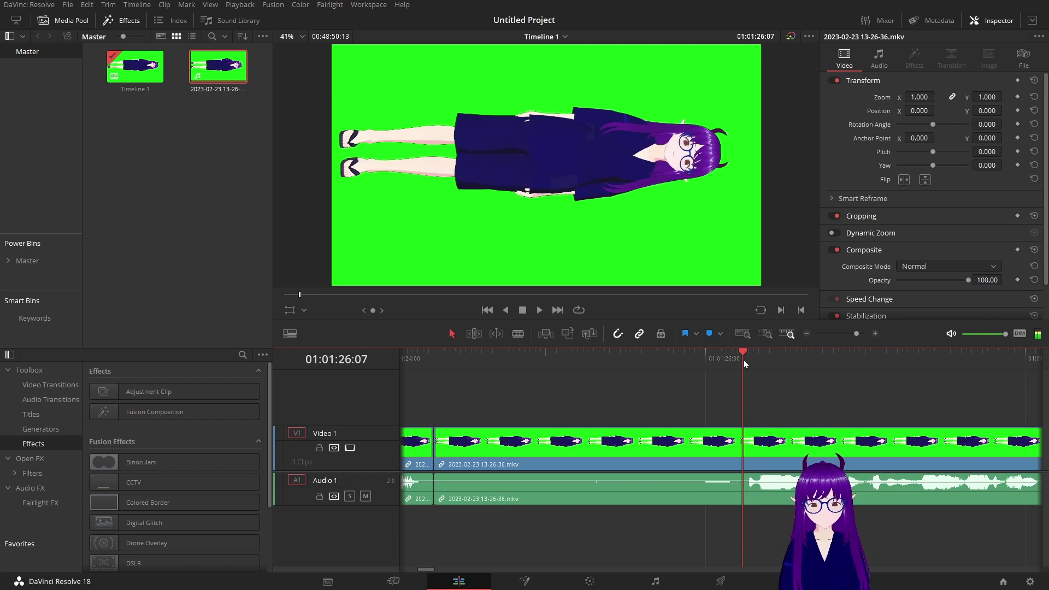
click(644, 454)
key(shift+BackSpace)
- Split at 01:01:26:05 and 01:01:26:14 and ripple-delete the piece between them
click(732, 360)
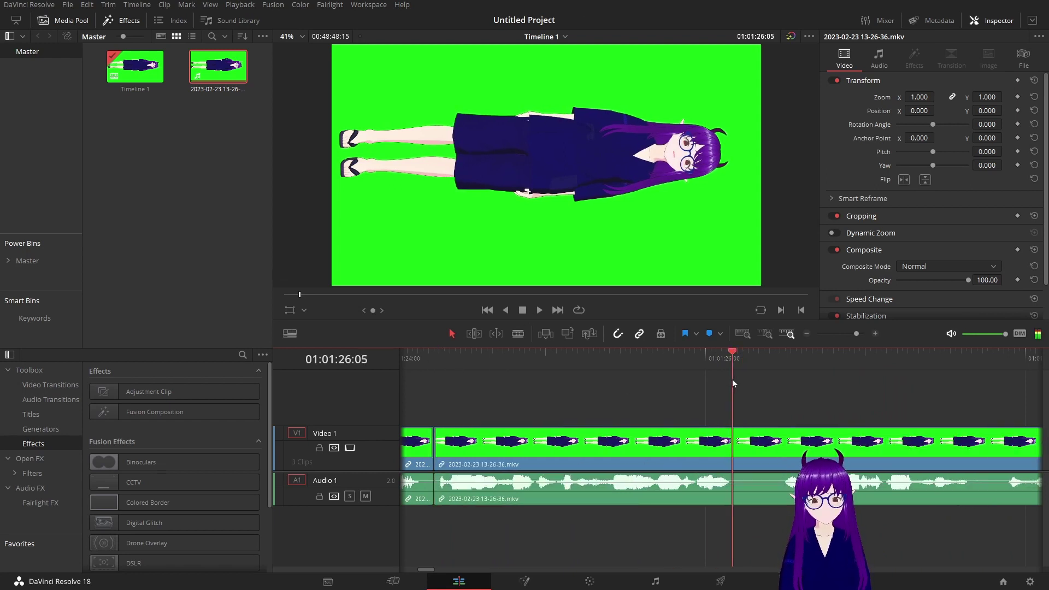
key(ctrl+b)
click(765, 360)
click(779, 362)
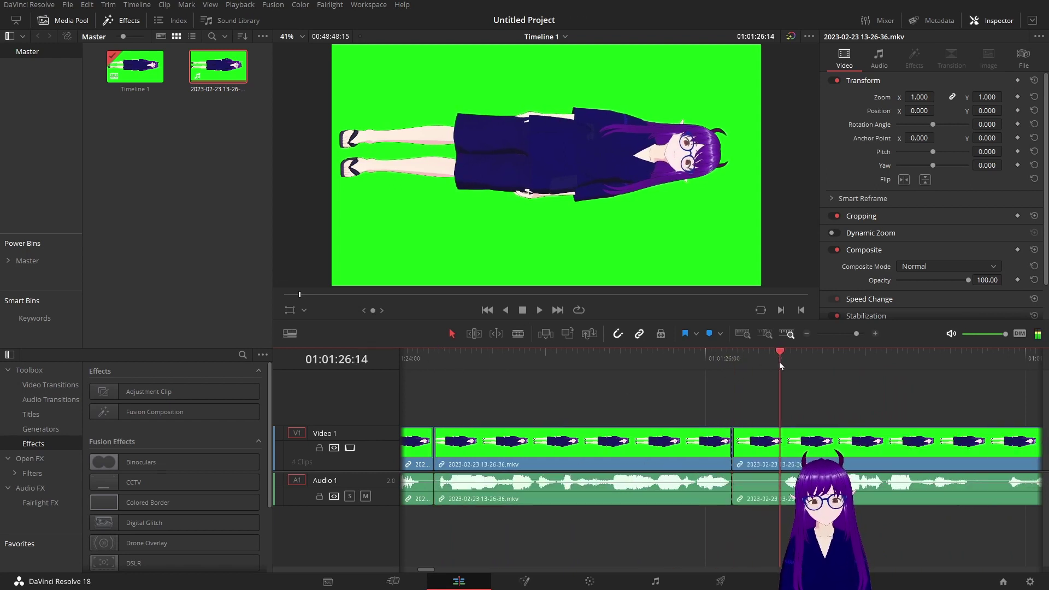
key(ctrl+b)
click(752, 443)
key(shift+BackSpace)
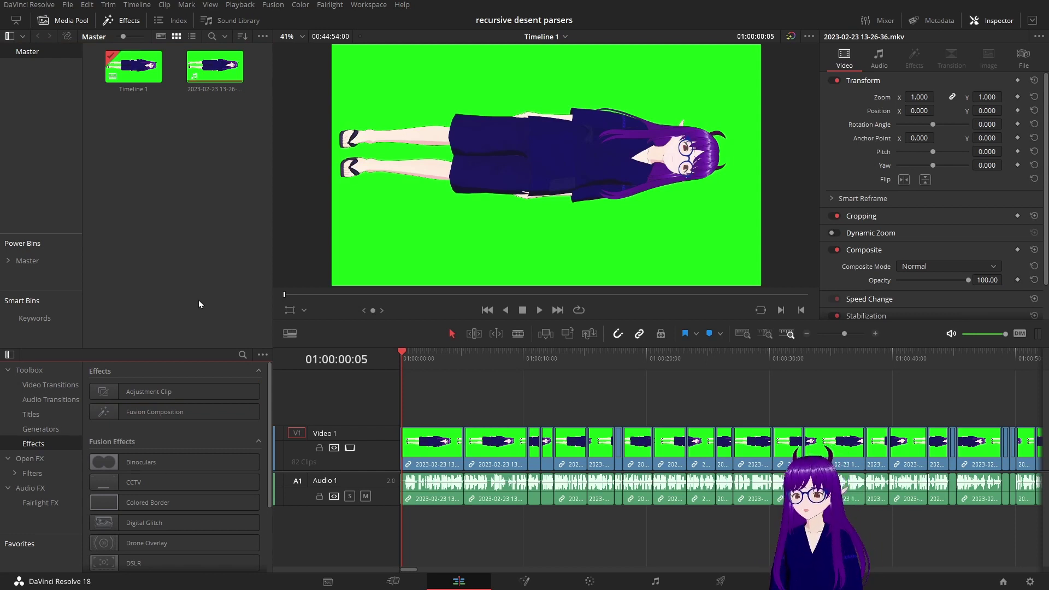
- Drag an Adjustment Clip onto a new Video 2 track spanning all 82 clips, then right-click it
drag(164, 392, 1026, 405)
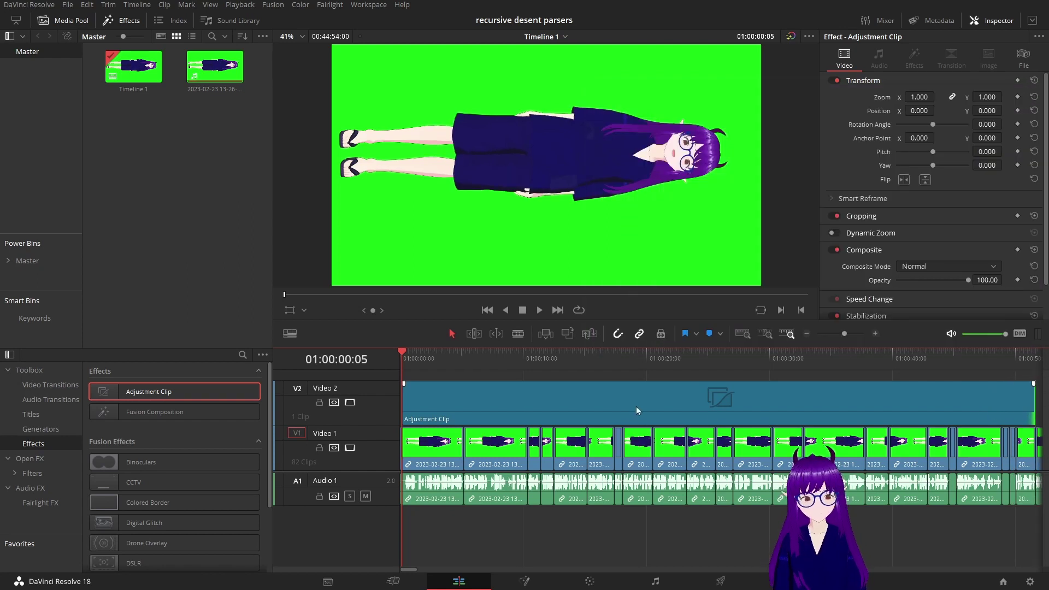
click(586, 409)
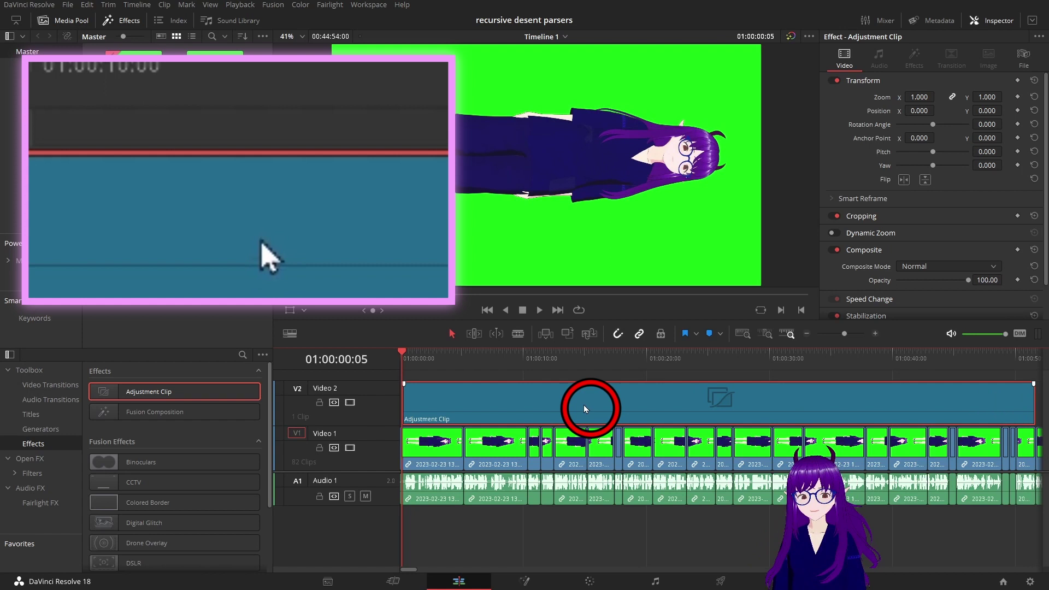
right_click(583, 405)
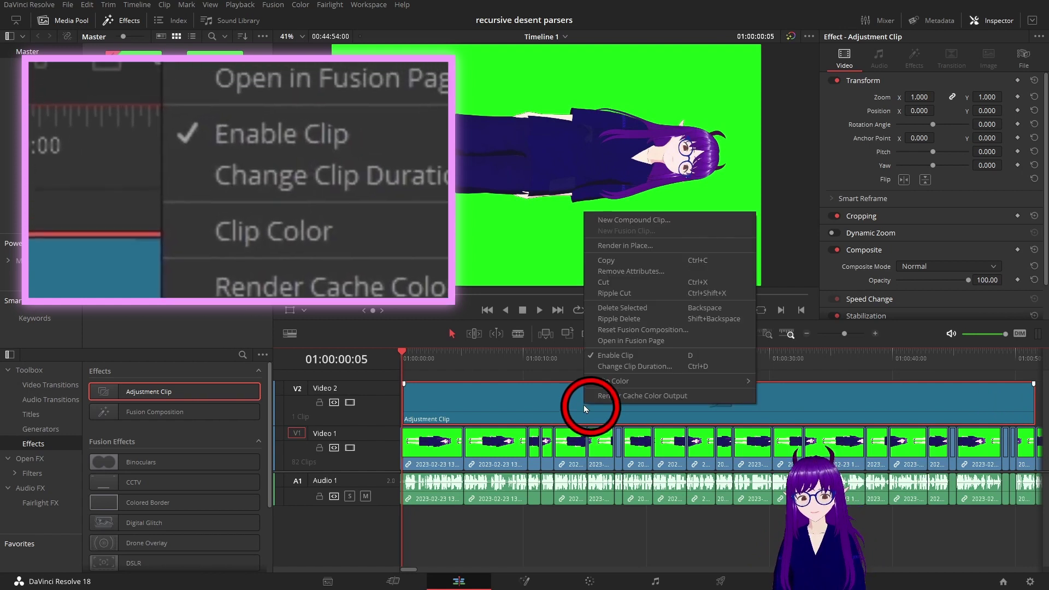
- Open the adjustment clip in Fusion and place MediaOut1 far right, level with MediaIn1
click(645, 342)
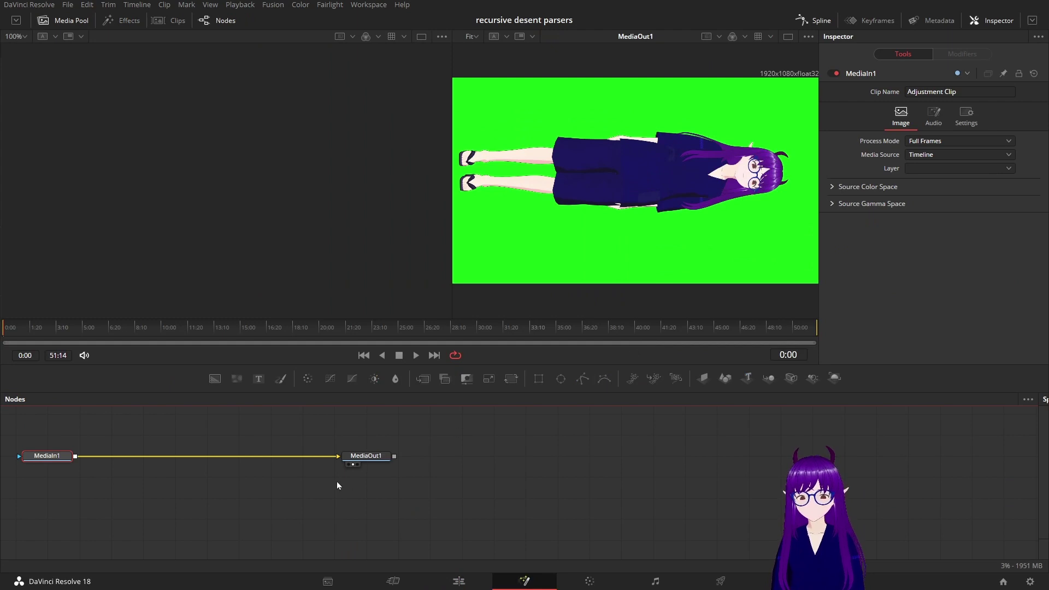
drag(372, 457, 1002, 446)
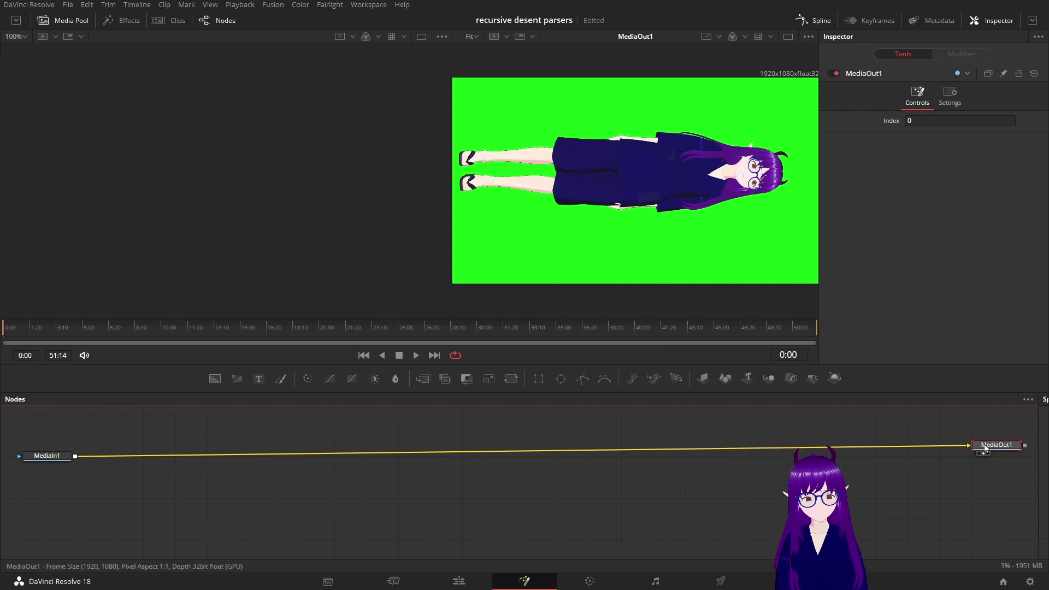
drag(984, 448, 974, 457)
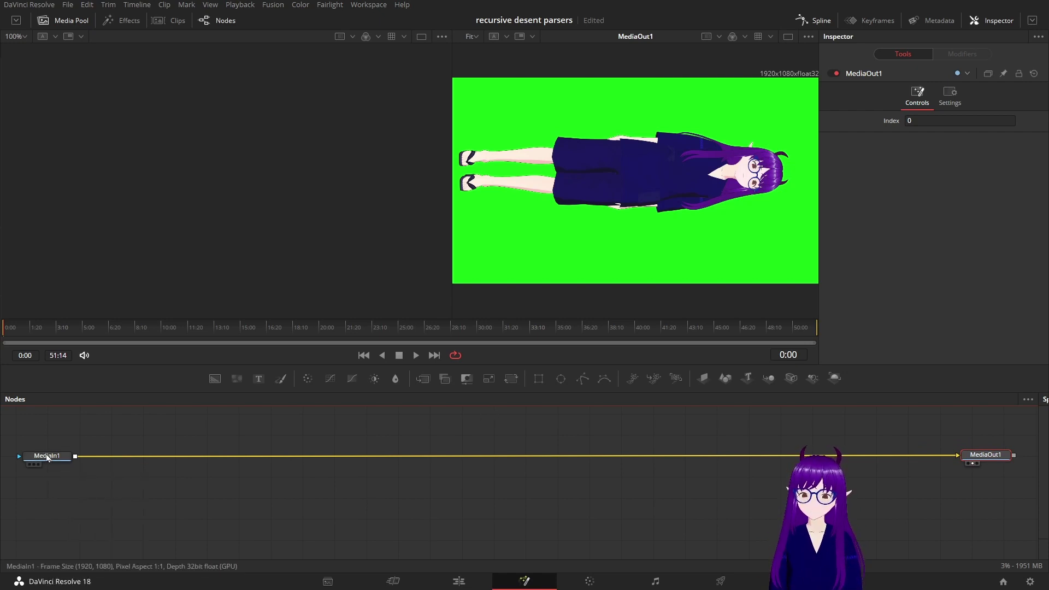
mouse_move(47, 459)
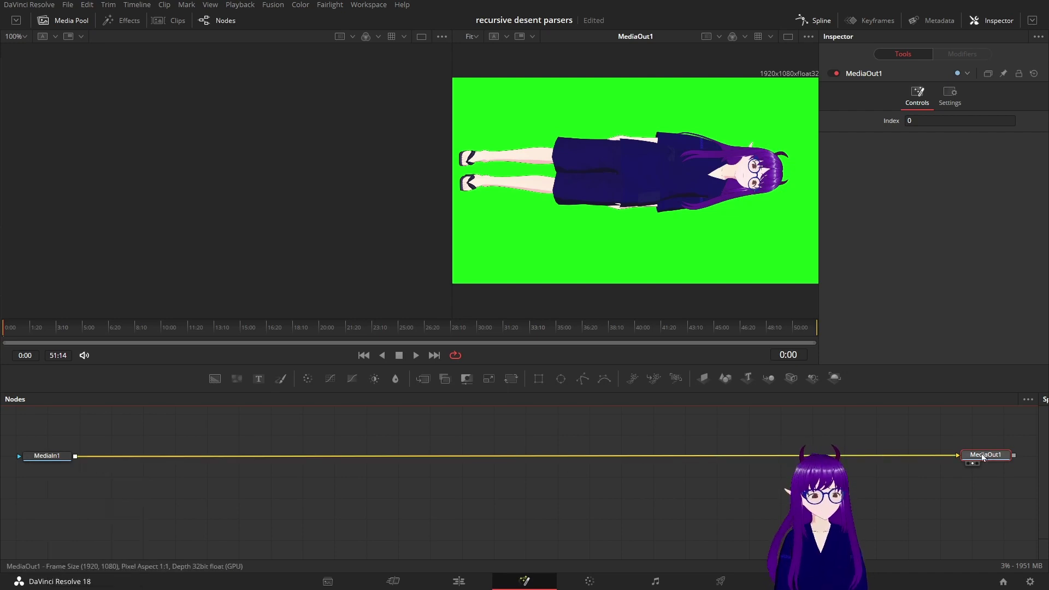
mouse_move(986, 457)
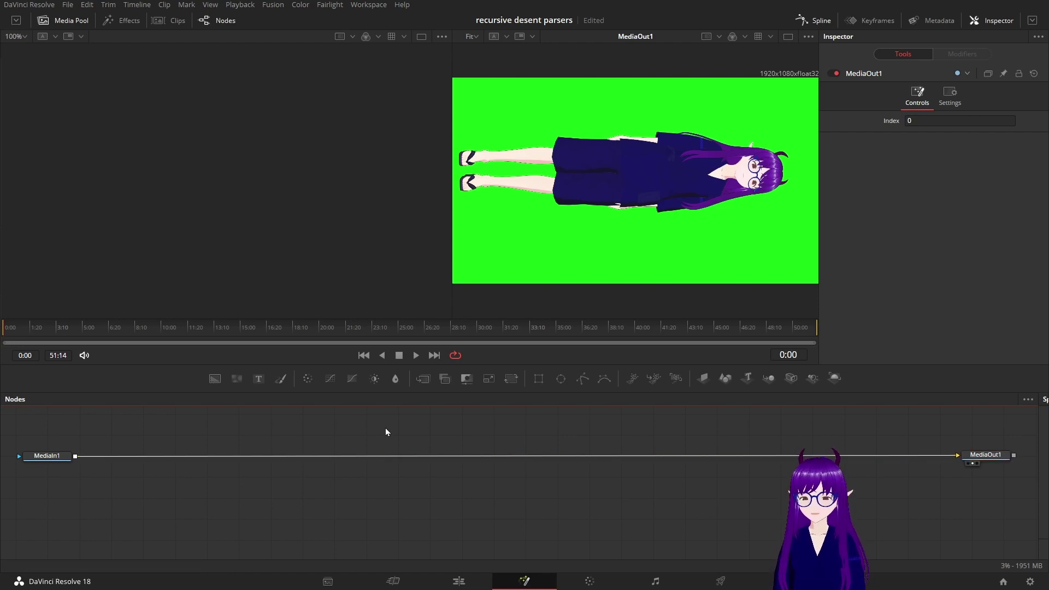
- Add a Delta Keyer found with 'dk' and drop DeltaKeyer1 onto the MediaIn1–MediaOut1 link
key(shift+space)
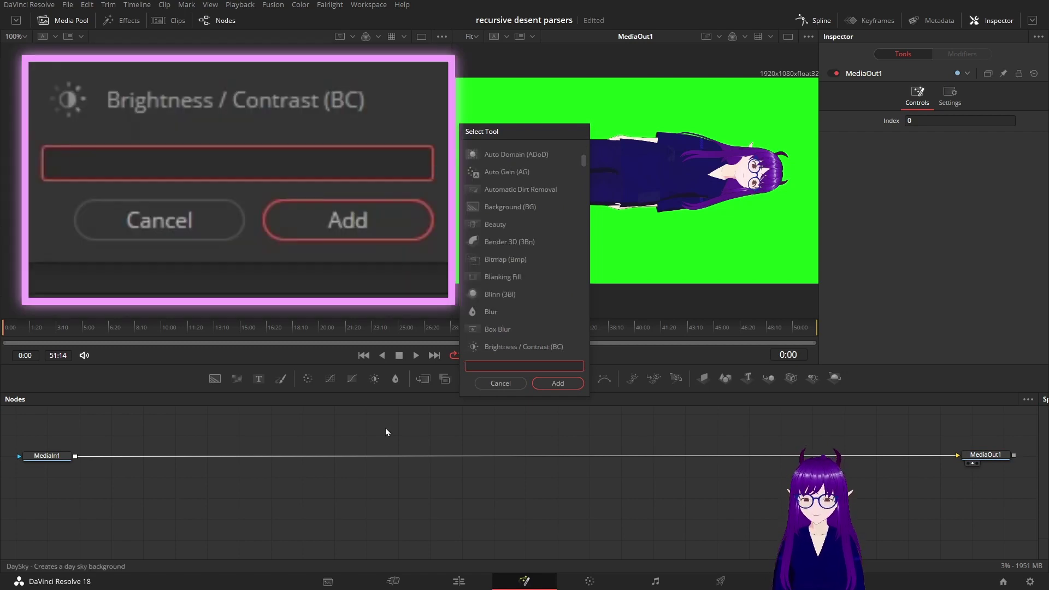
text(dk)
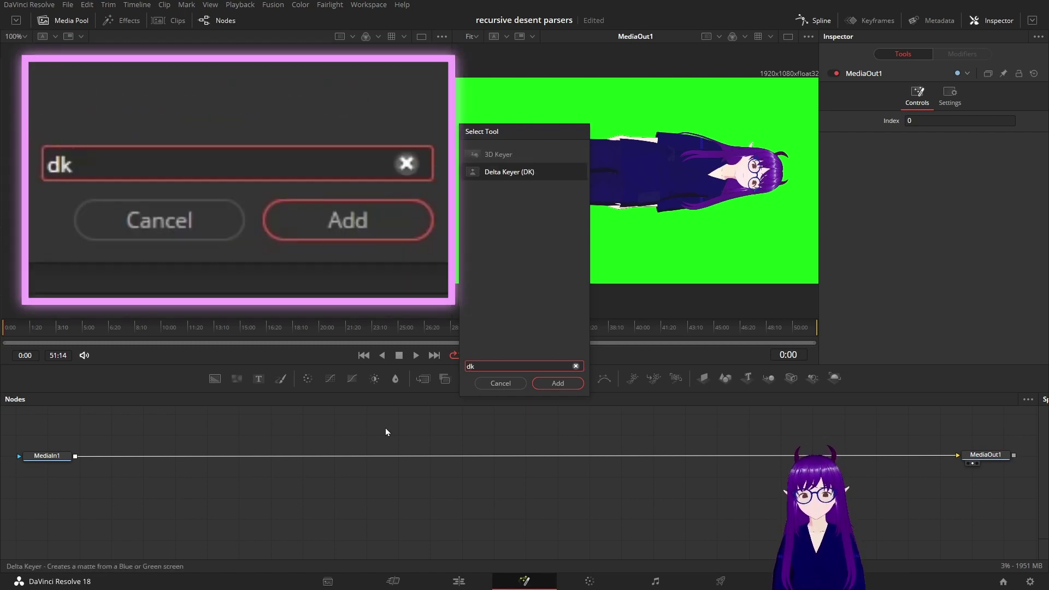
click(527, 172)
click(548, 381)
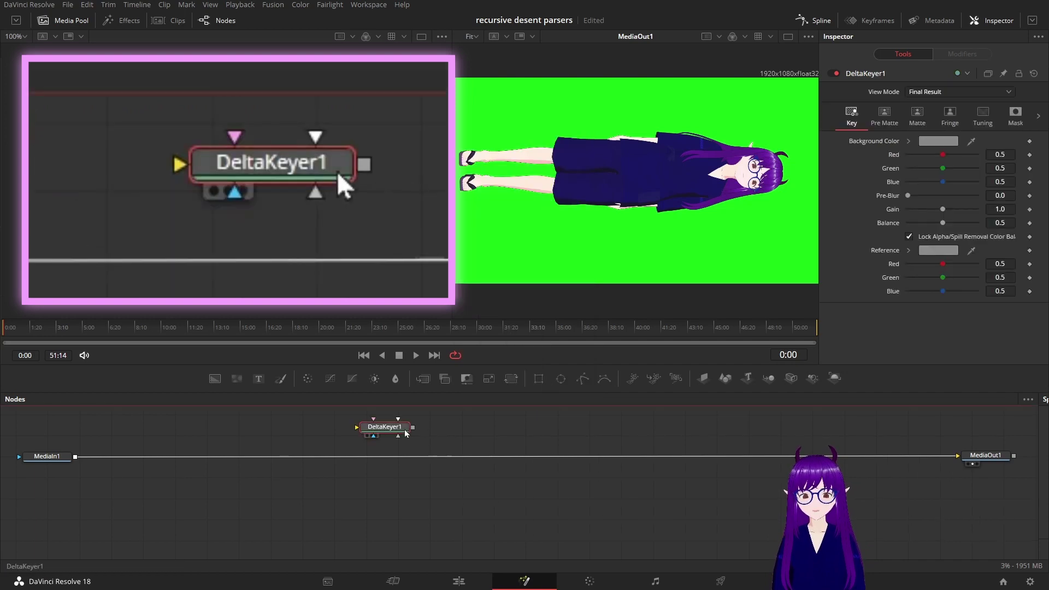
mouse_move(394, 434)
mouse_down()
mouse_move(384, 442)
mouse_move(405, 437)
mouse_up()
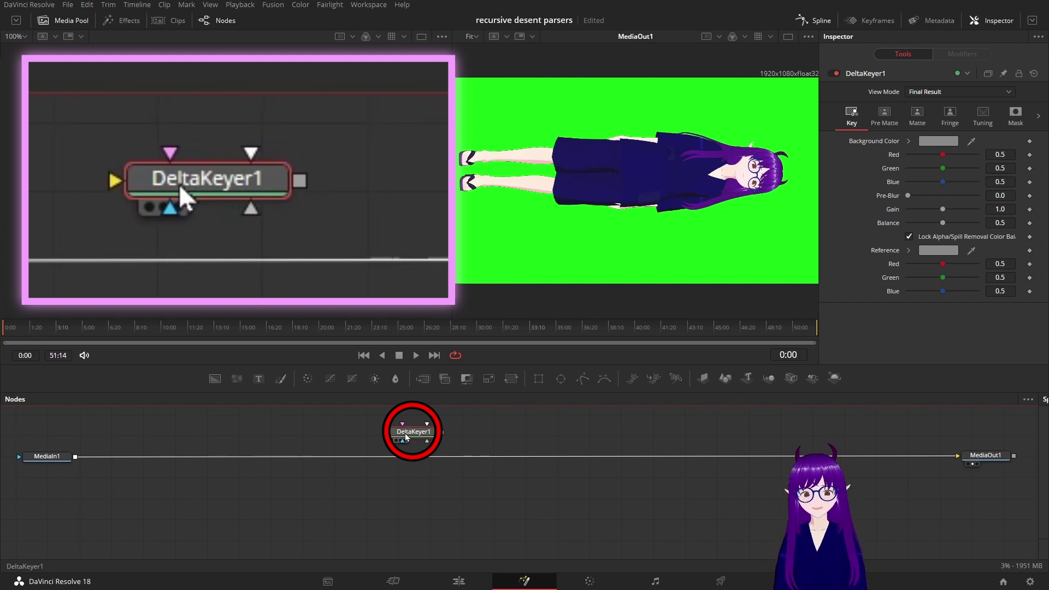
drag(406, 437, 477, 460)
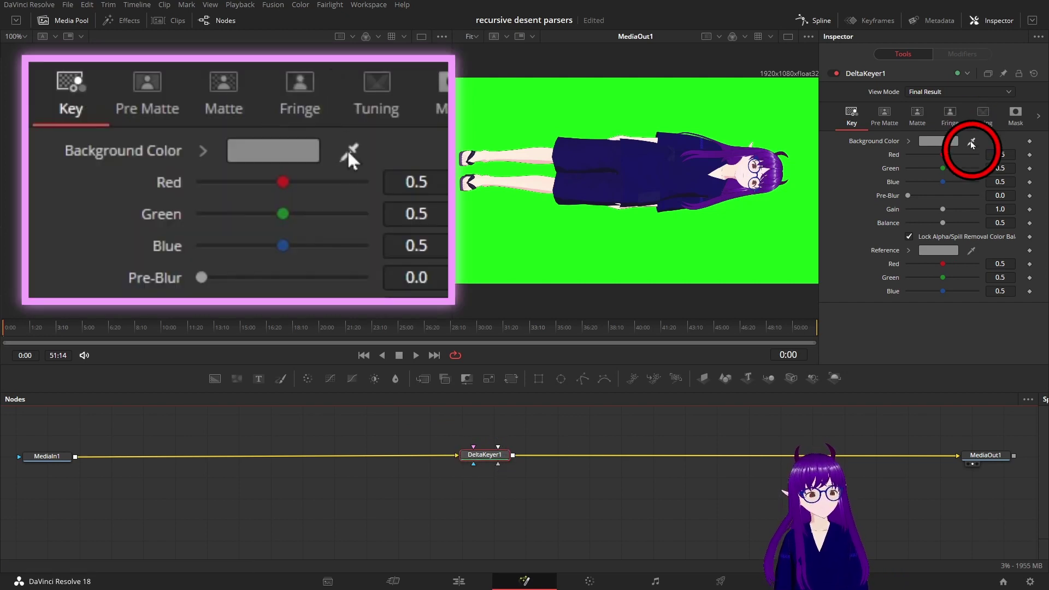
drag(972, 144, 761, 119)
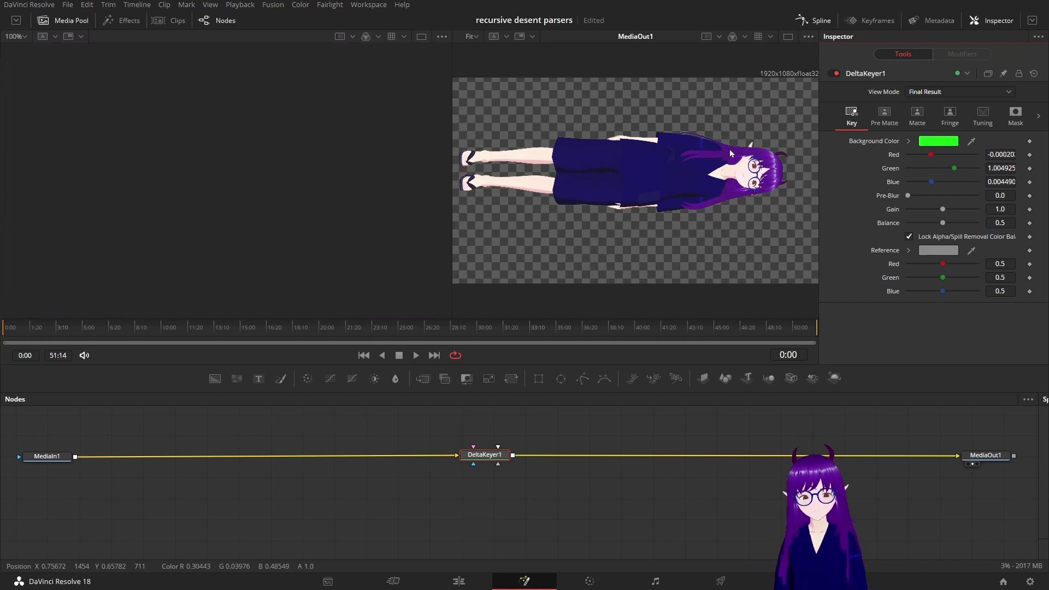
scroll(729, 150, up, 10)
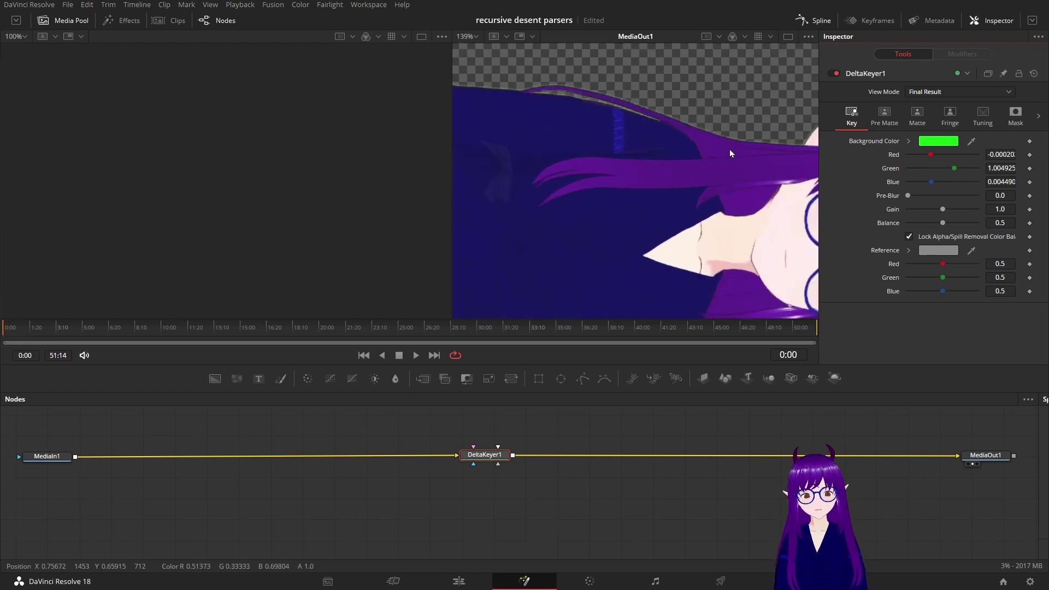
drag(742, 107, 704, 158)
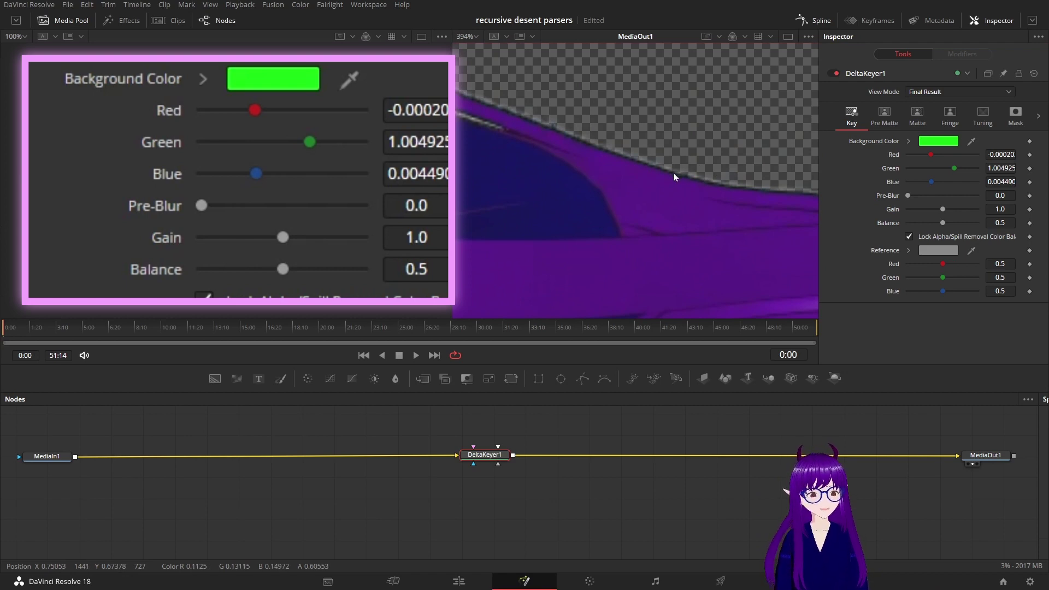
drag(943, 210, 960, 213)
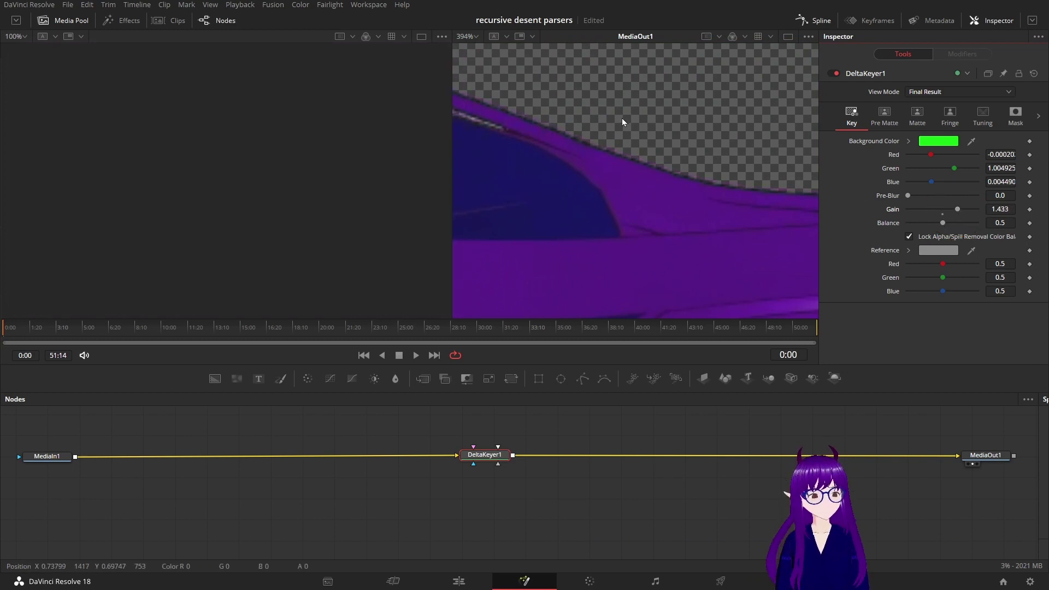
scroll(622, 118, down, 12)
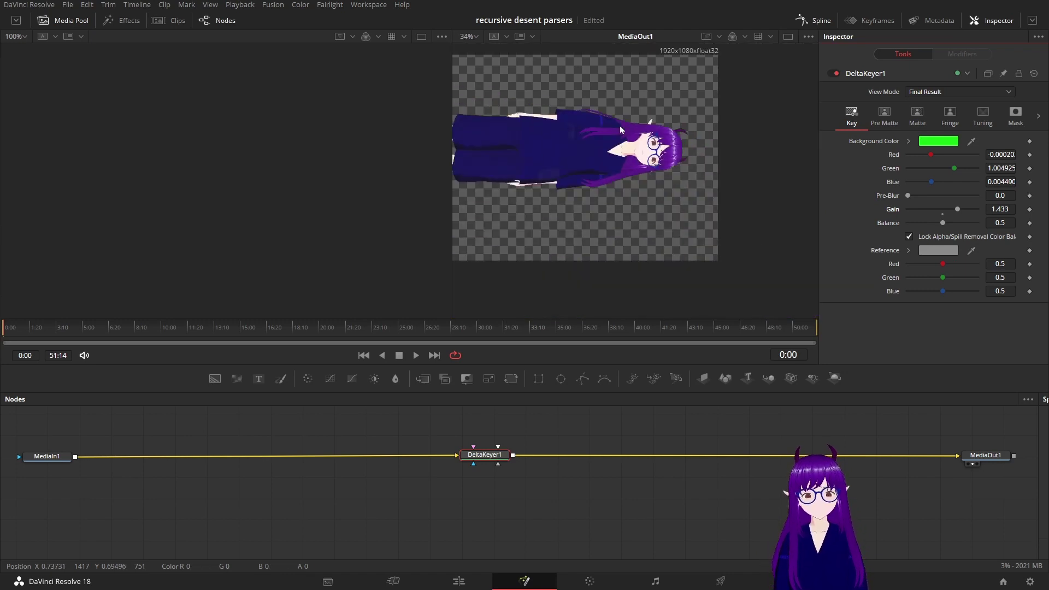
scroll(620, 125, up, 2)
scroll(654, 165, up, 2)
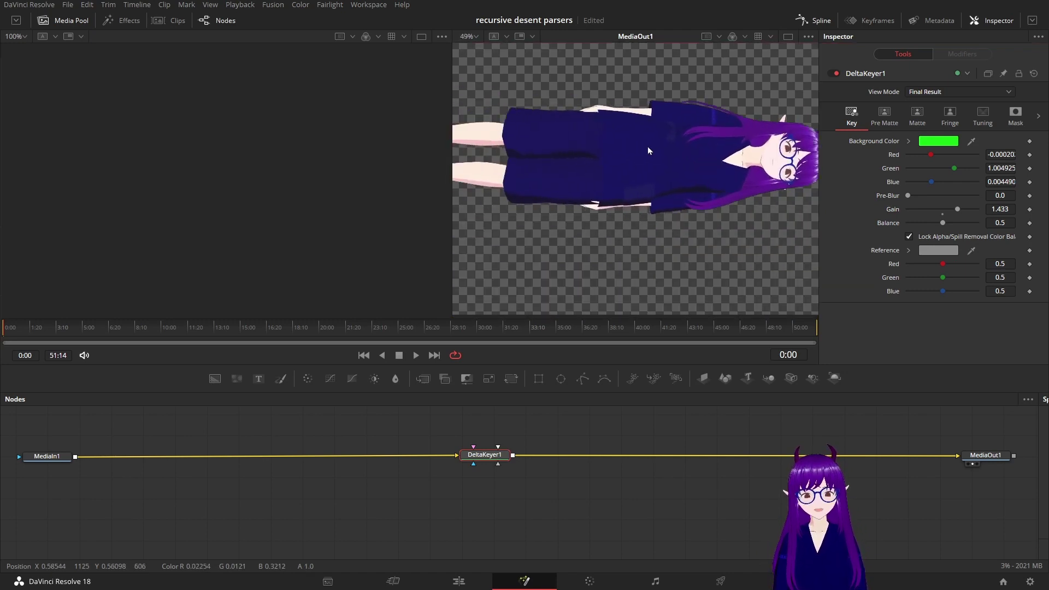
scroll(646, 145, down, 1)
scroll(646, 146, up, 3)
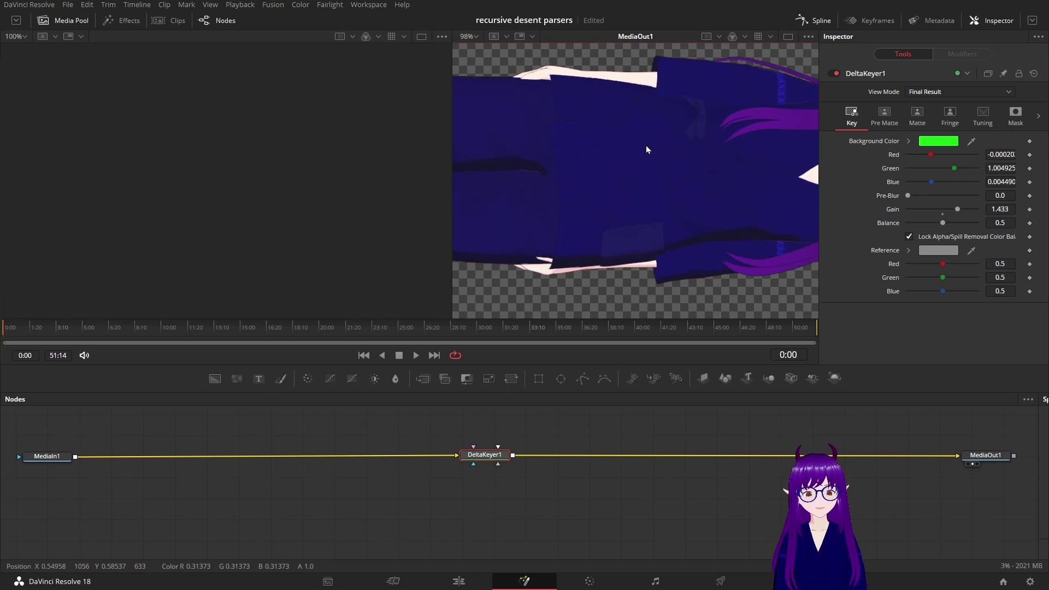
scroll(646, 146, up, 2)
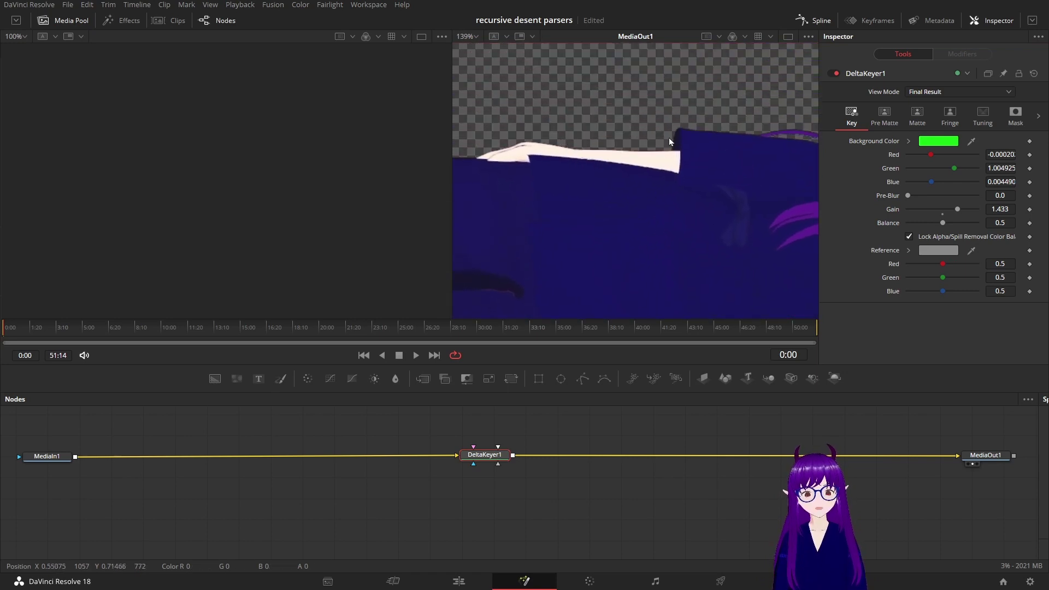
scroll(596, 137, down, 7)
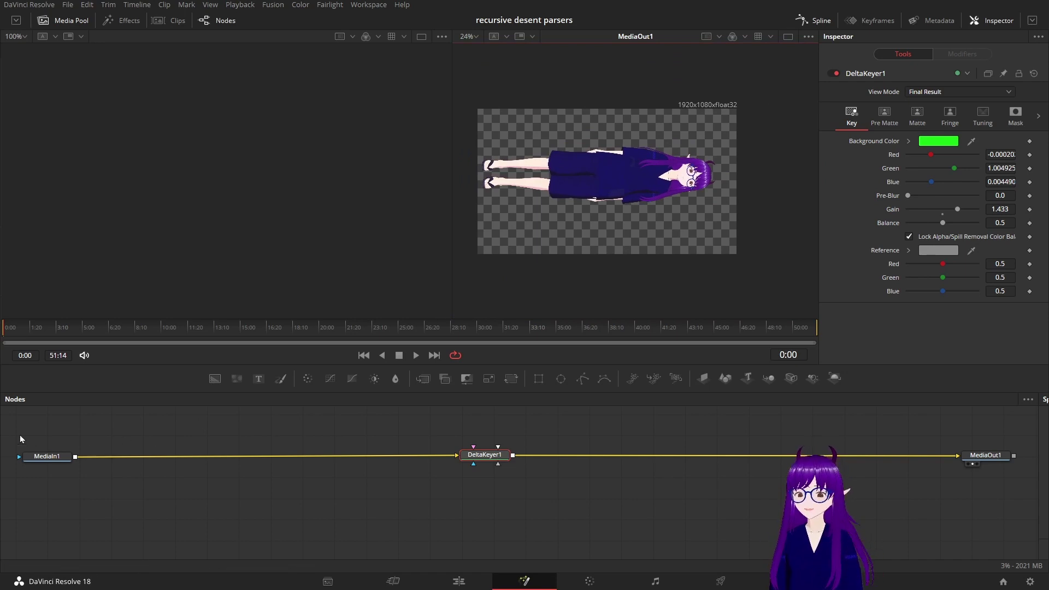
drag(23, 430, 476, 511)
- Bring libery.png into the node graph as MediaIn2 and wire it to MediaOut1
click(475, 461)
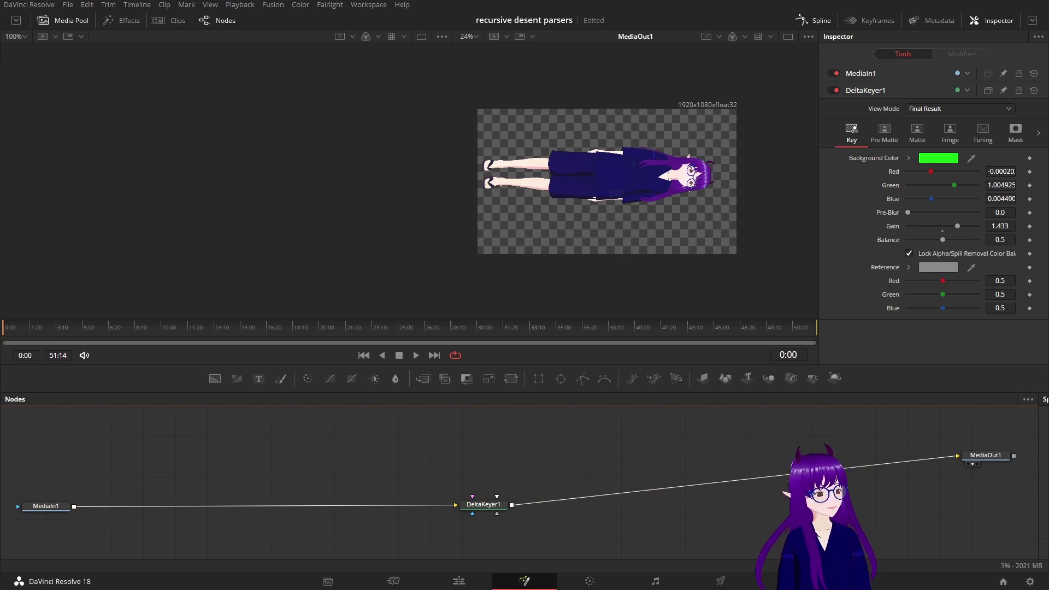
drag(1046, 437, 69, 464)
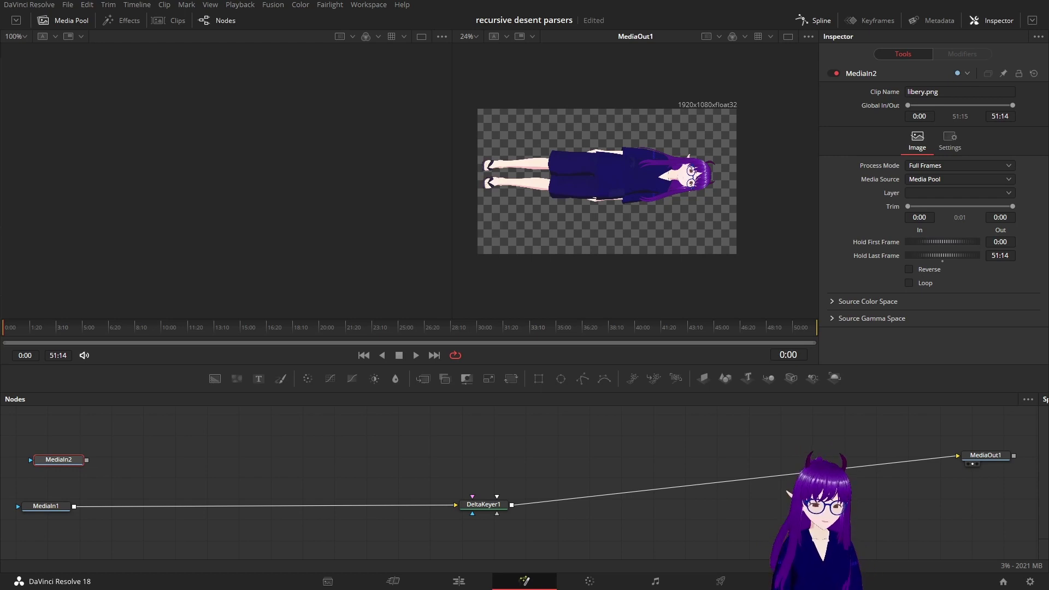
drag(58, 460, 957, 459)
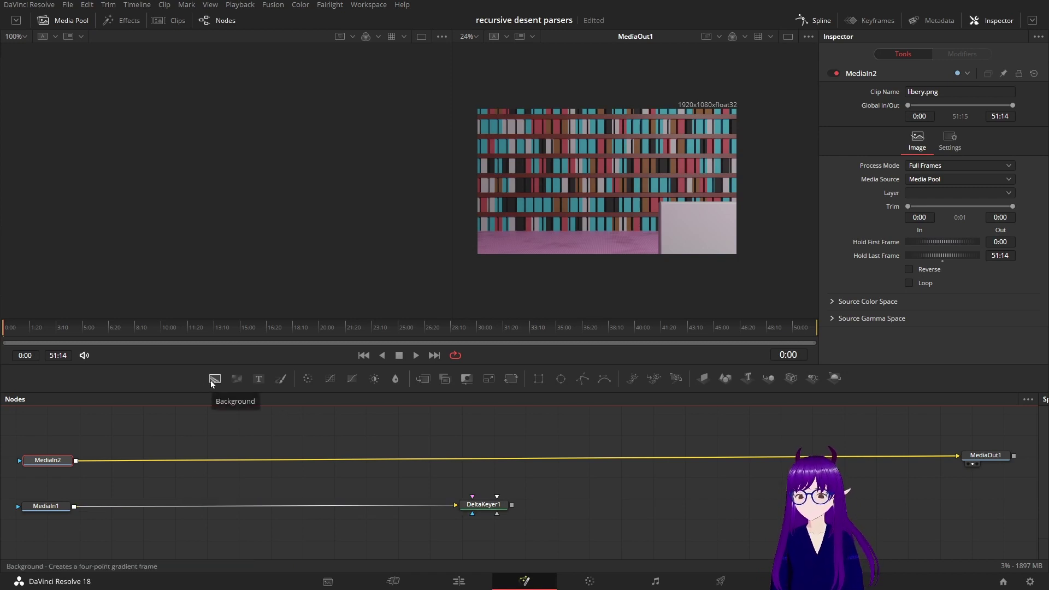
- Insert a Merge node on the MediaIn2–MediaOut1 link with DeltaKeyer1 as its foreground
click(344, 437)
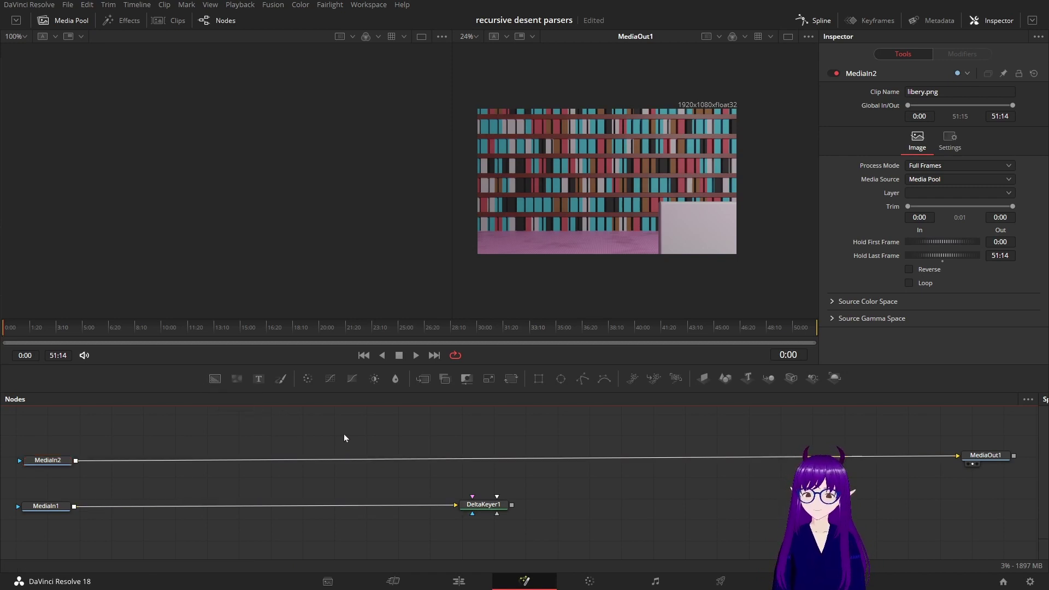
key(shift+space)
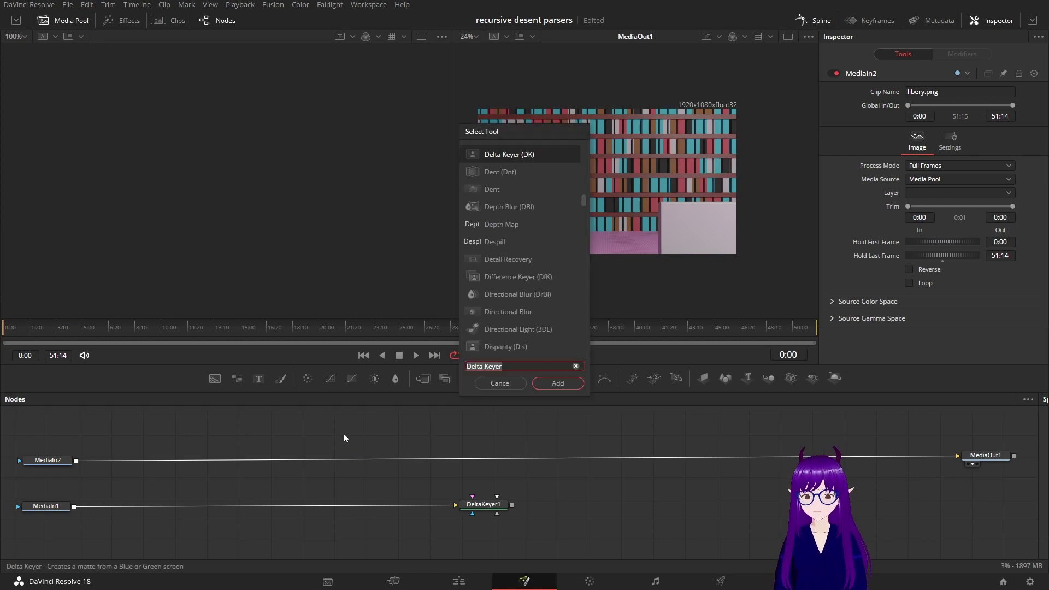
text(merg)
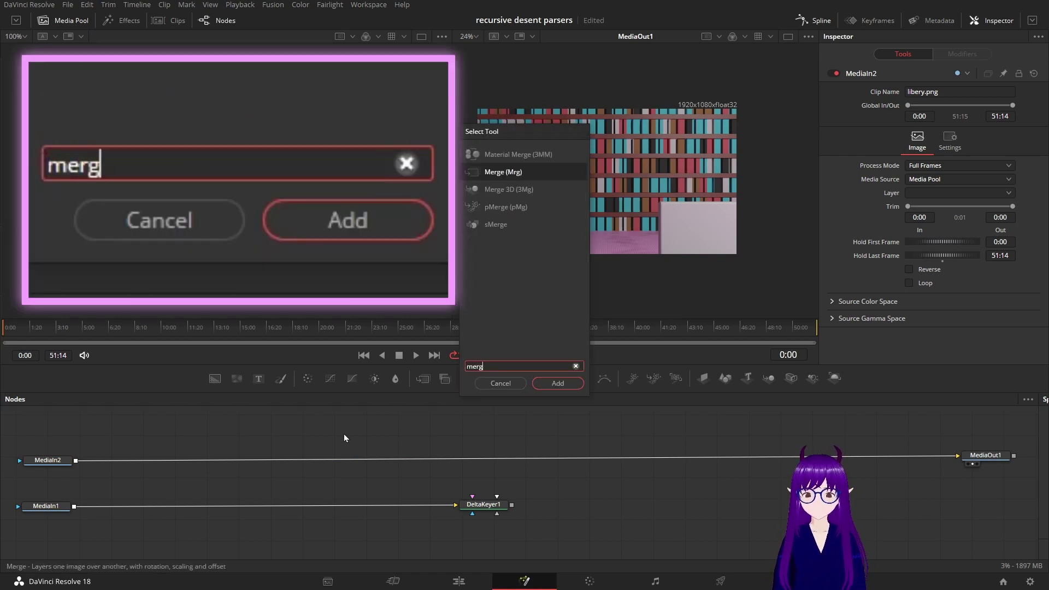
click(553, 386)
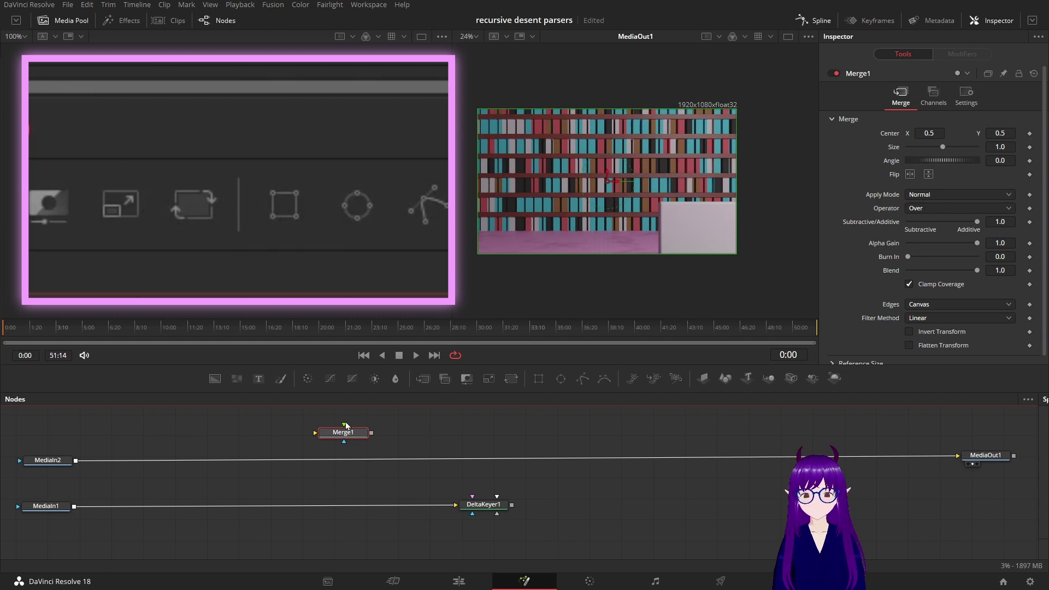
drag(357, 435, 506, 440)
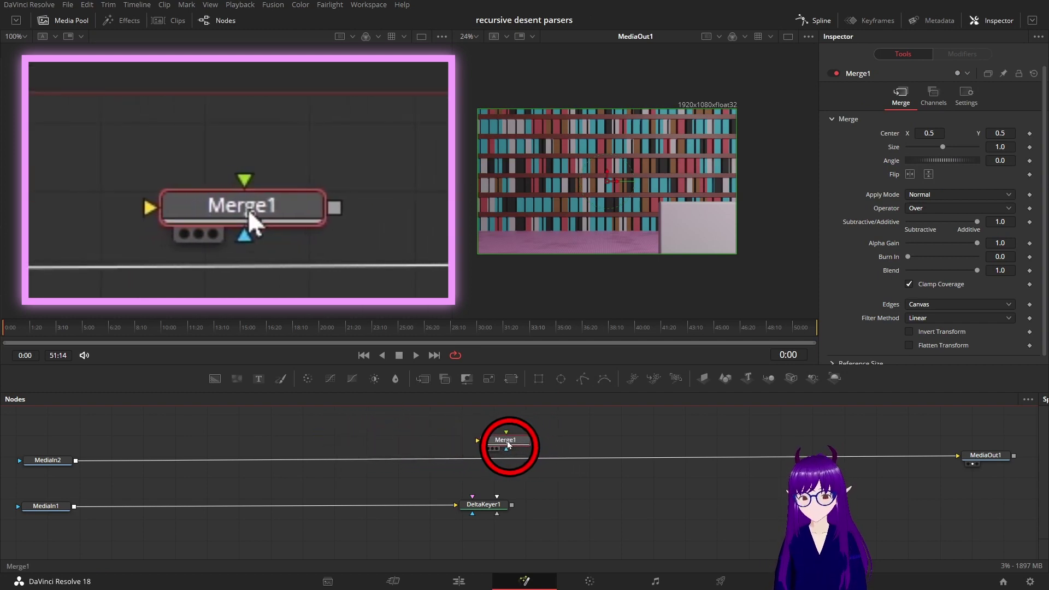
drag(485, 504, 139, 505)
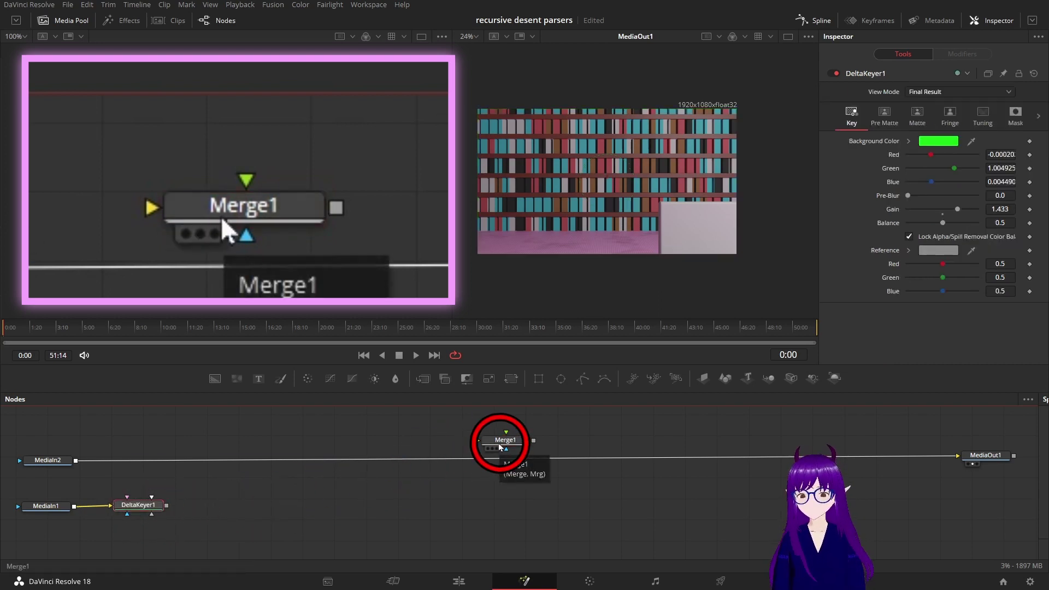
drag(499, 447, 209, 469)
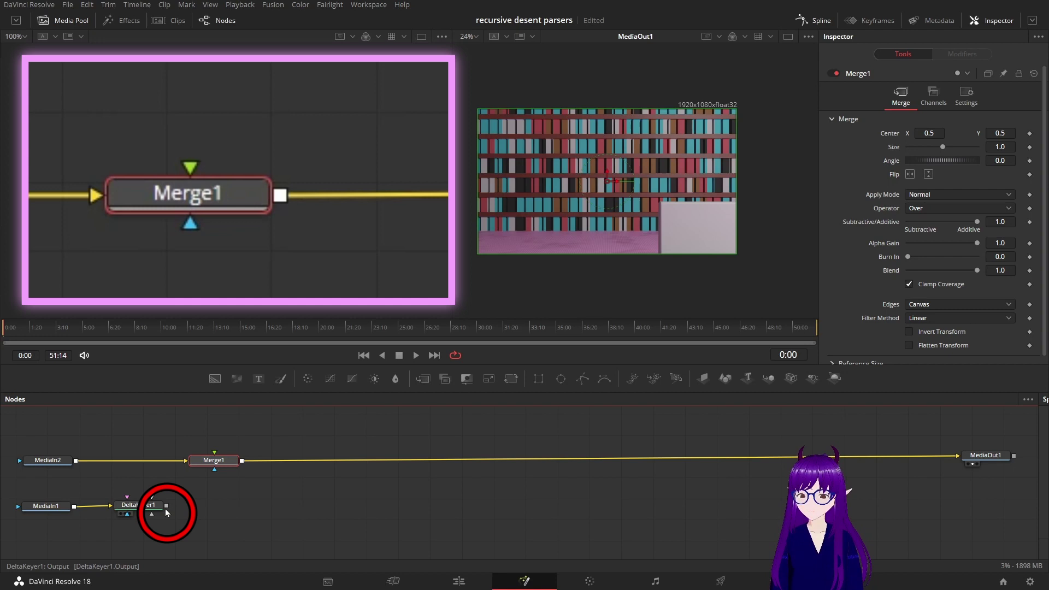
drag(166, 506, 151, 465)
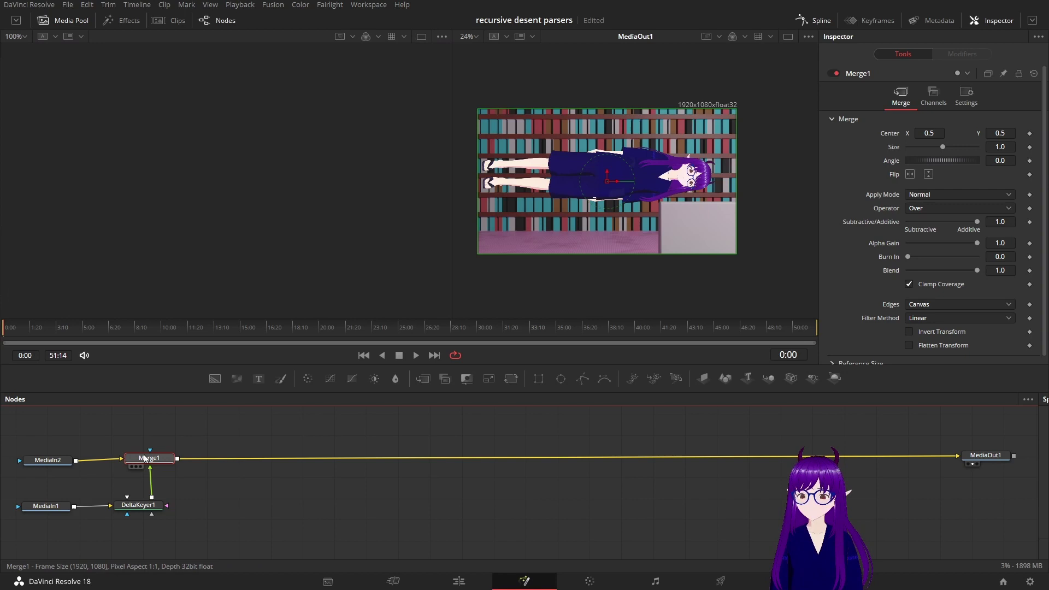
- Set Merge1's Angle to 90 and drag the avatar lower in the viewer
drag(150, 462, 152, 464)
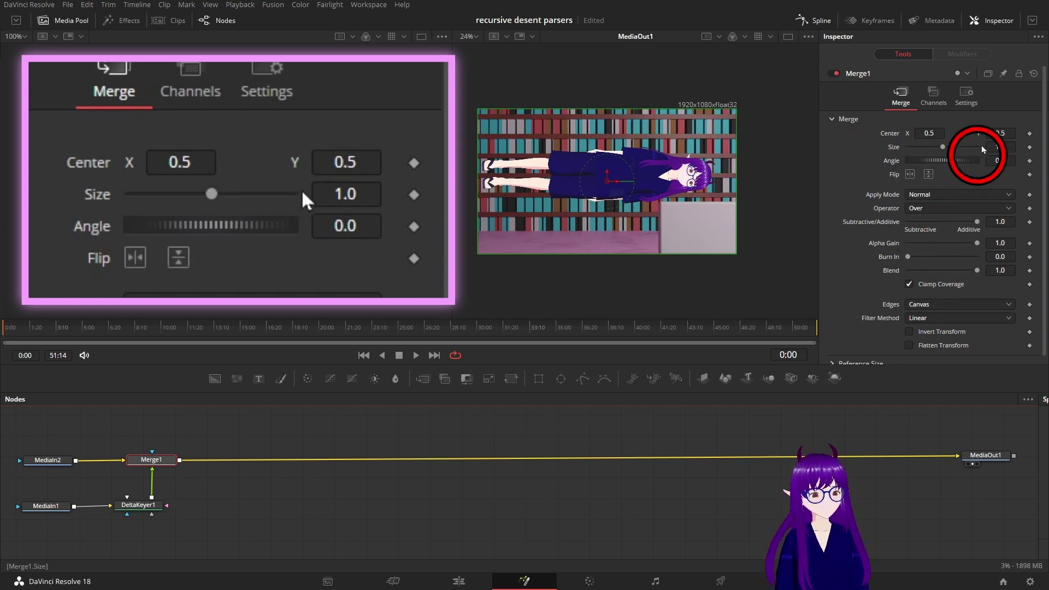
click(1011, 163)
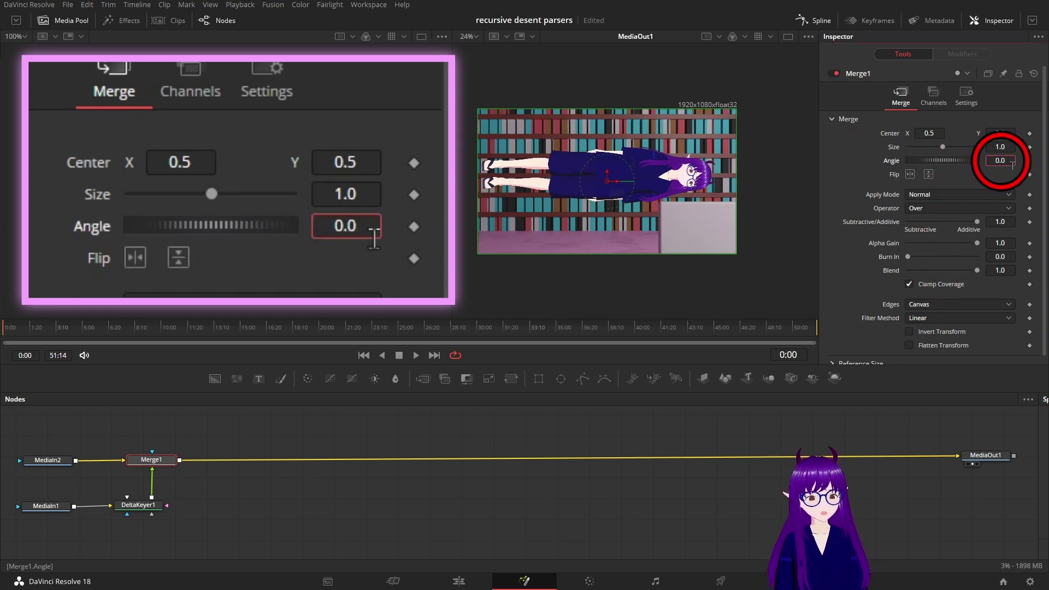
key(BackSpace)
key(BackSpace)
text(90)
key(Tab)
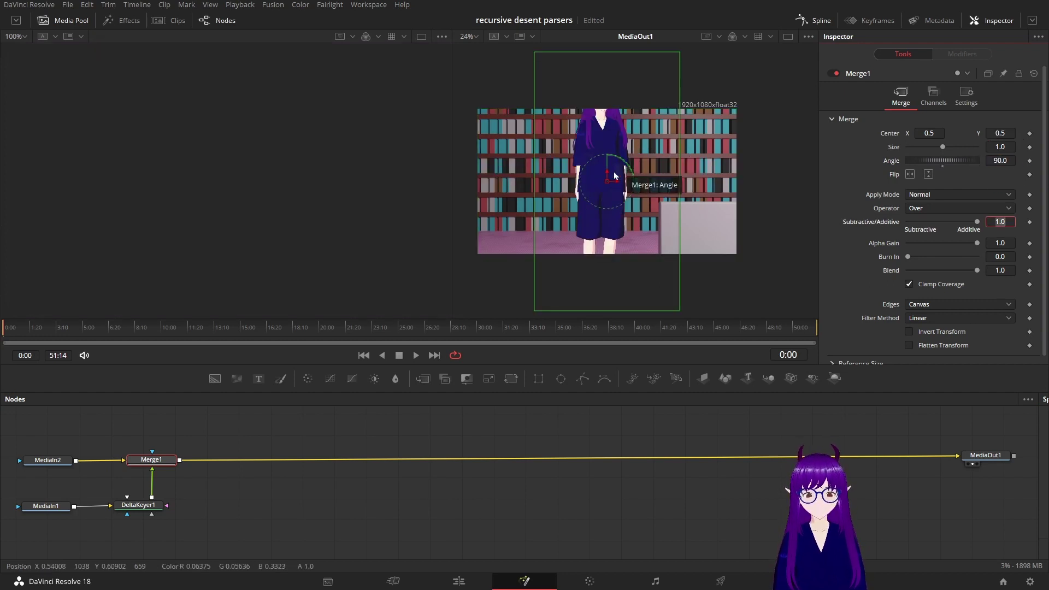
drag(608, 191, 717, 244)
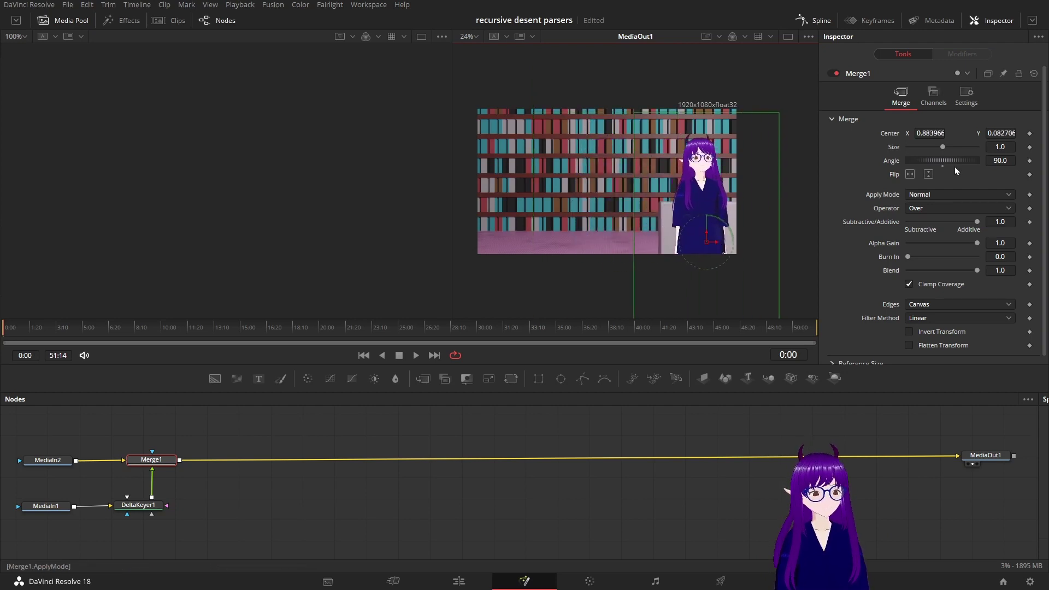
- Move the avatar to Center 0.888185, -0.16165 in the lower right at Size 1.32
drag(942, 148, 947, 148)
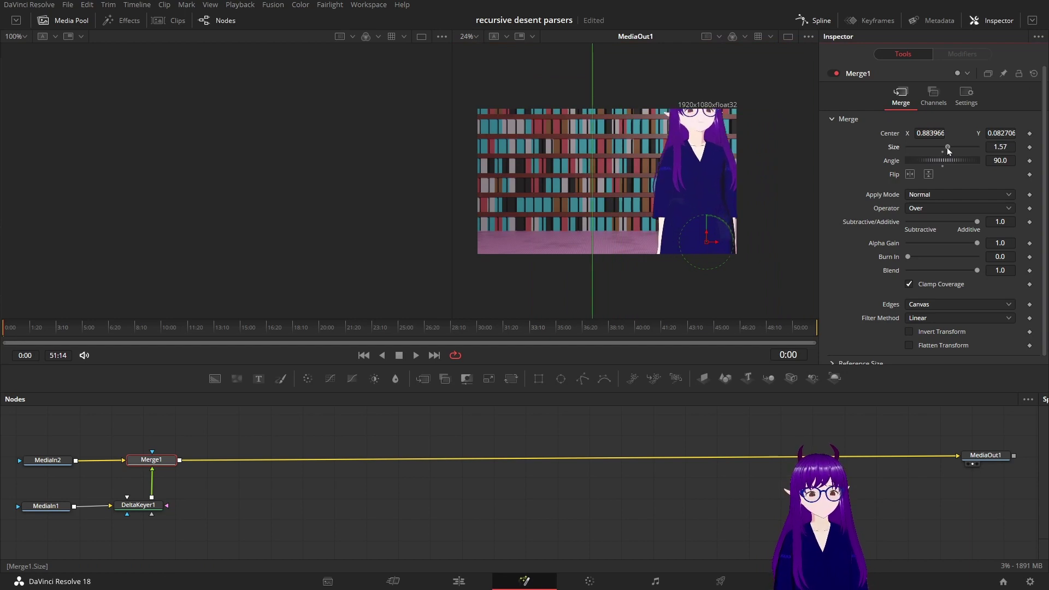
drag(707, 239, 706, 276)
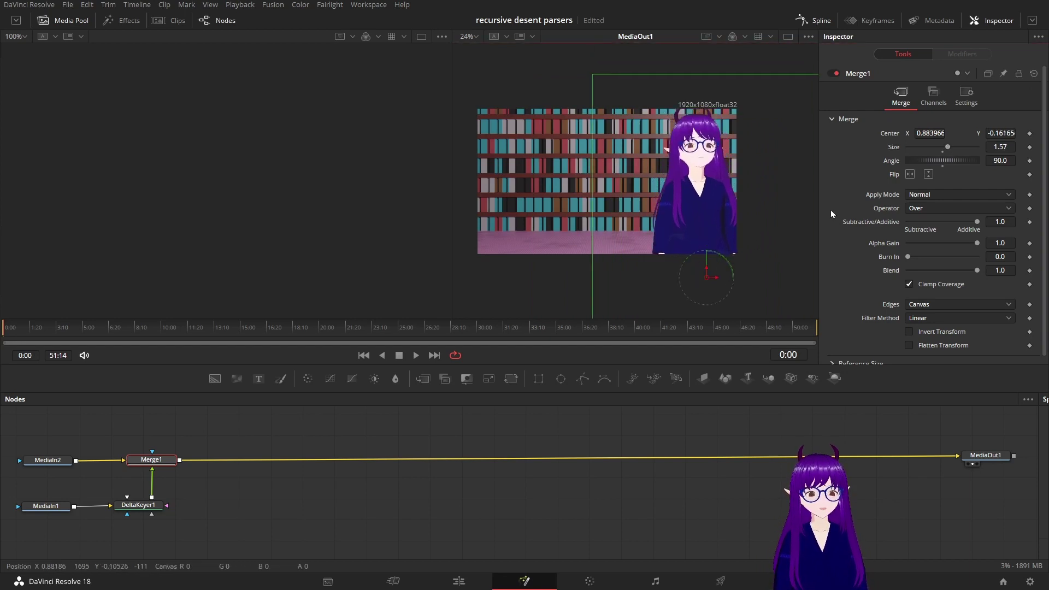
drag(948, 146, 944, 146)
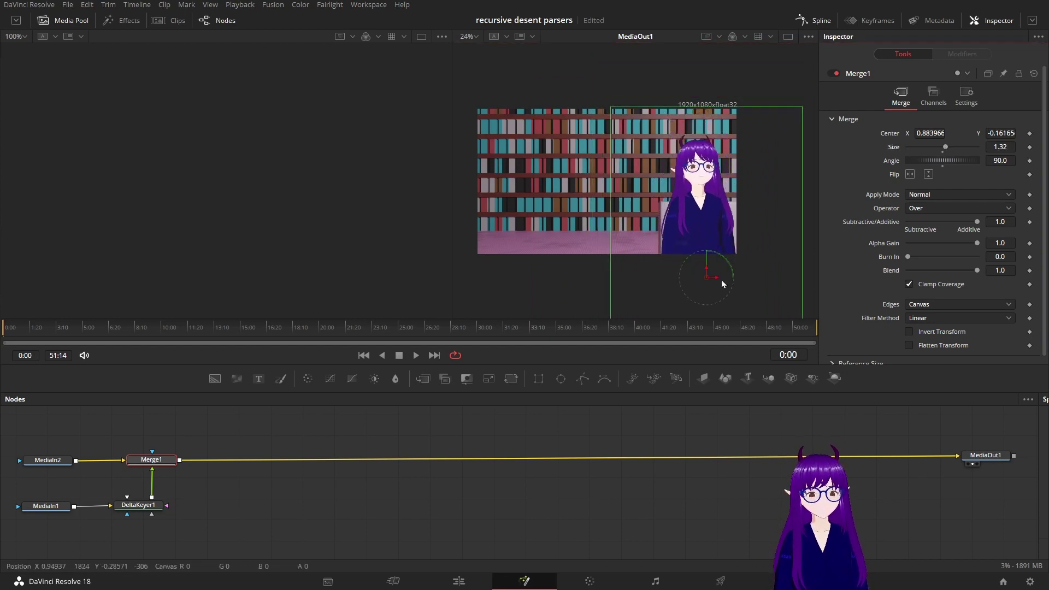
drag(717, 278, 717, 278)
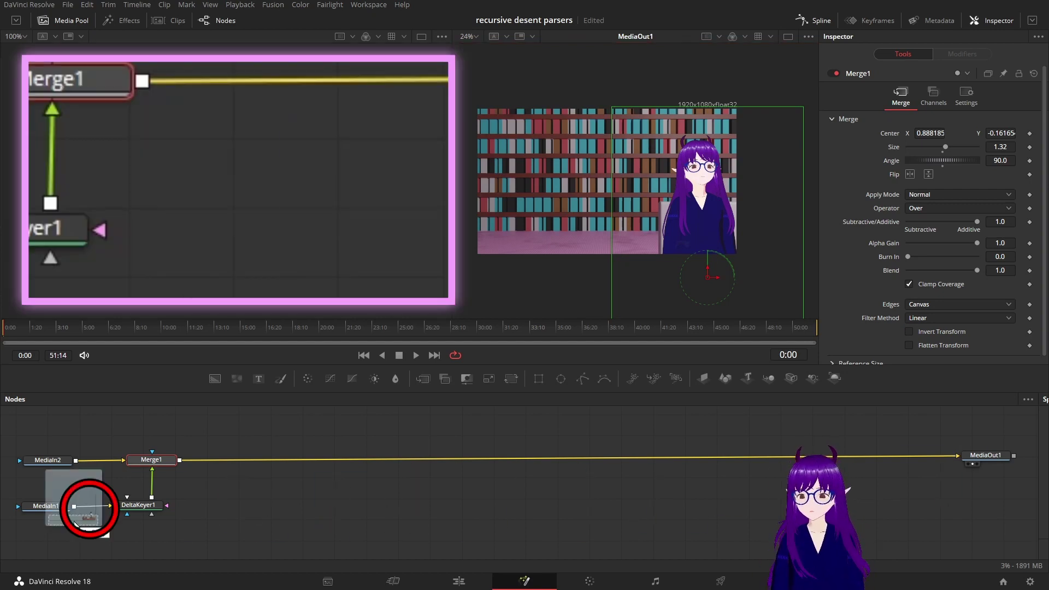
- Bring libdesk.png in as MediaIn3 and merge it over Merge1's output as Merge2
drag(89, 509, 181, 463)
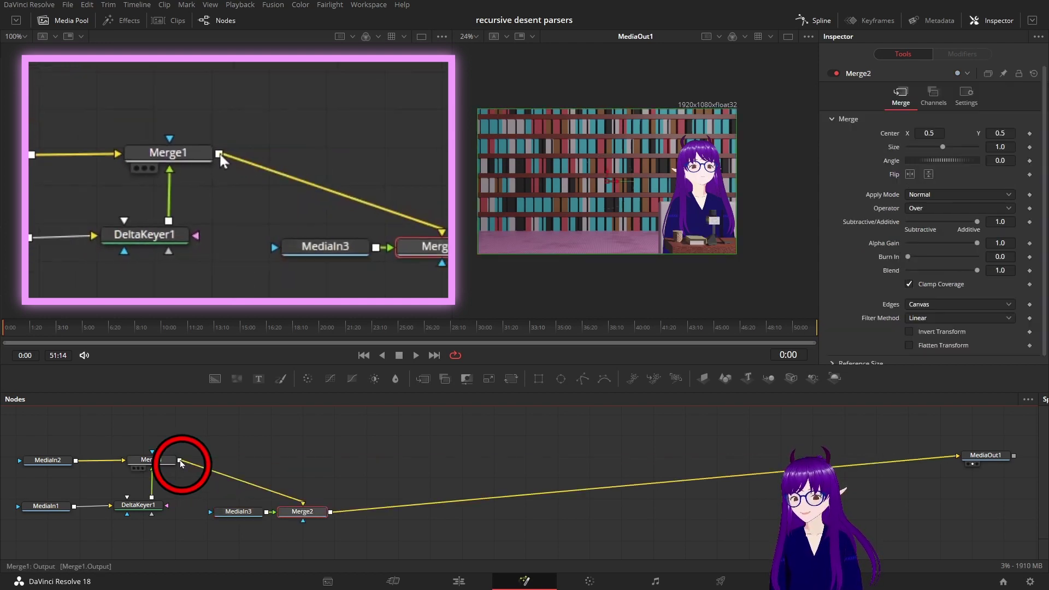
drag(318, 516, 254, 468)
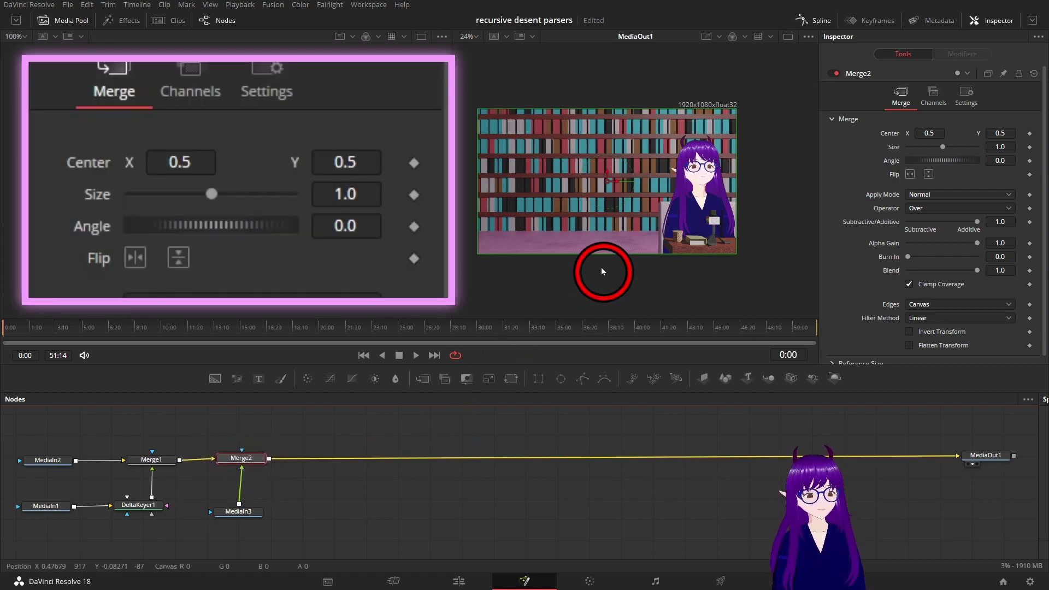
- Scale Merge2's desk layer to 1.7 and position it at Center 0.154008, 0.845864
drag(942, 147, 947, 147)
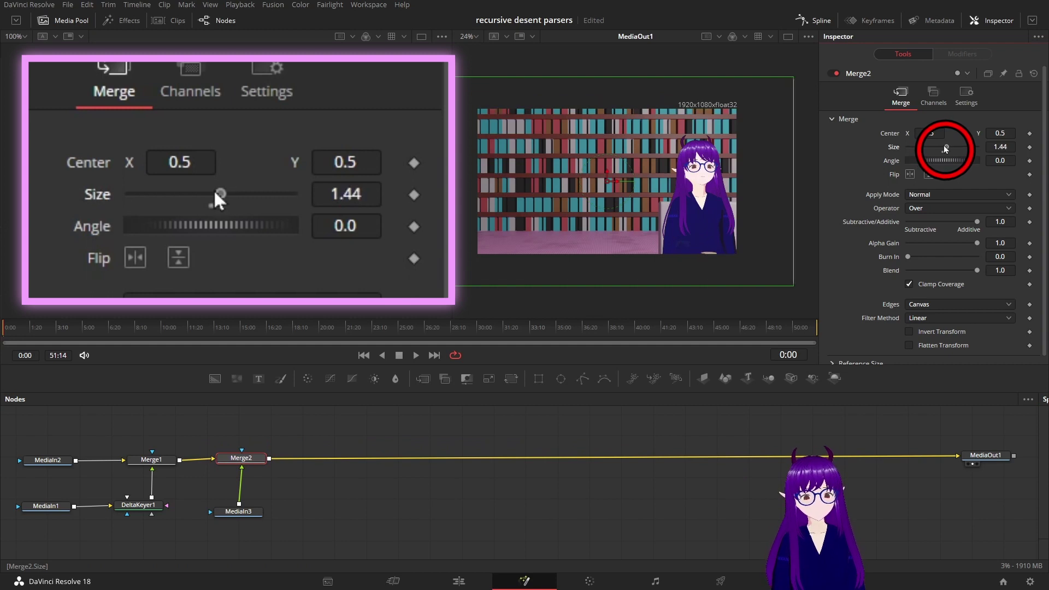
click(241, 515)
click(244, 461)
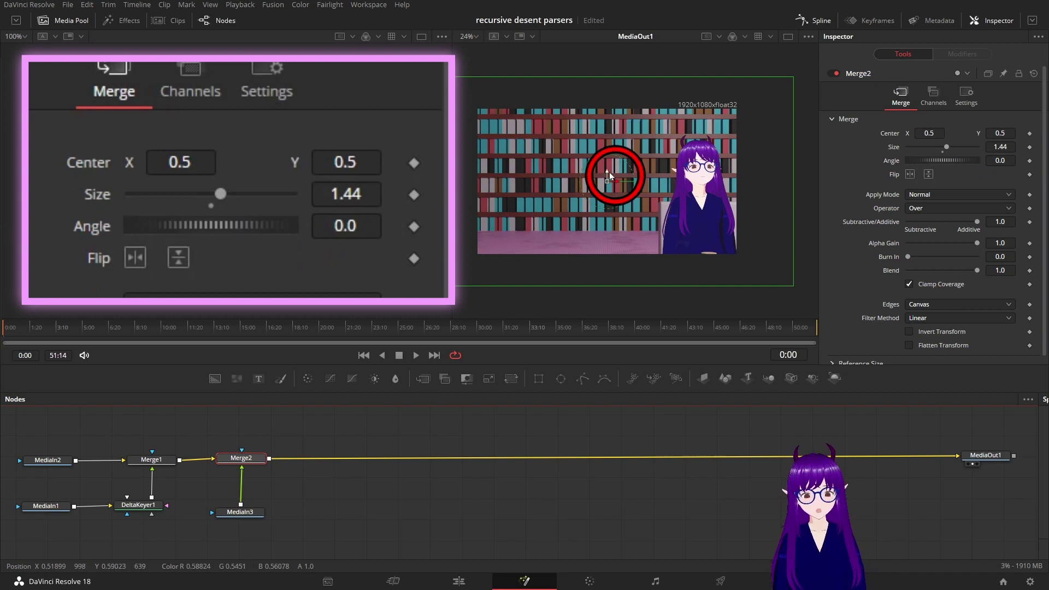
drag(608, 173, 551, 138)
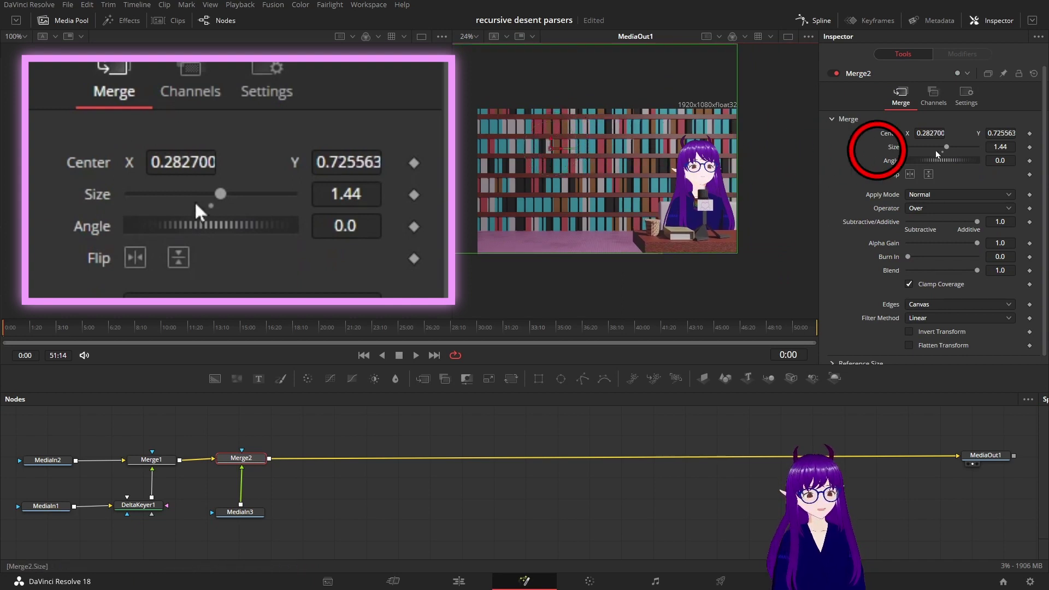
drag(946, 147, 949, 147)
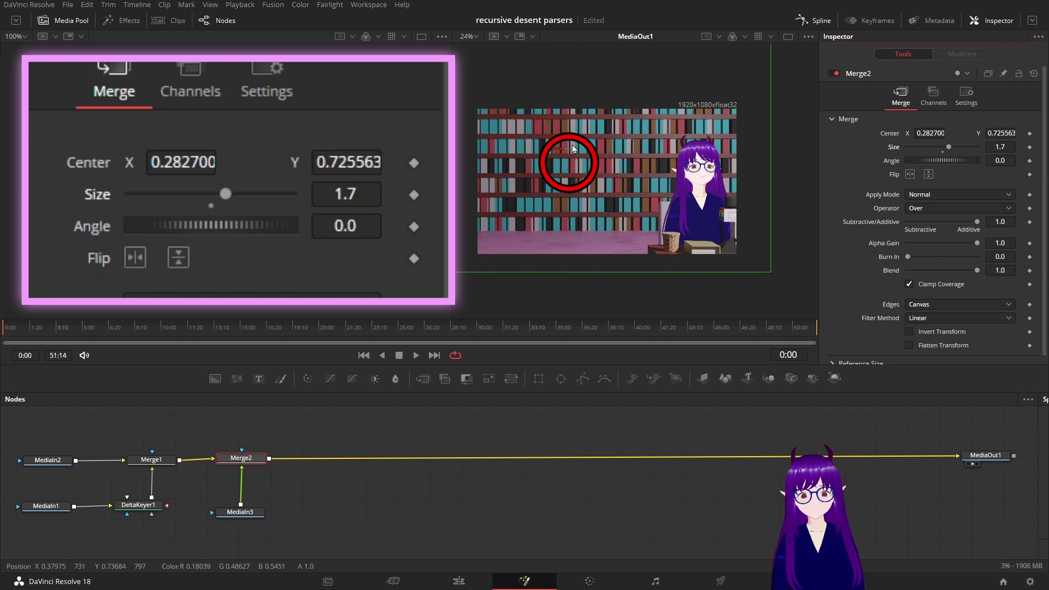
drag(559, 149, 519, 126)
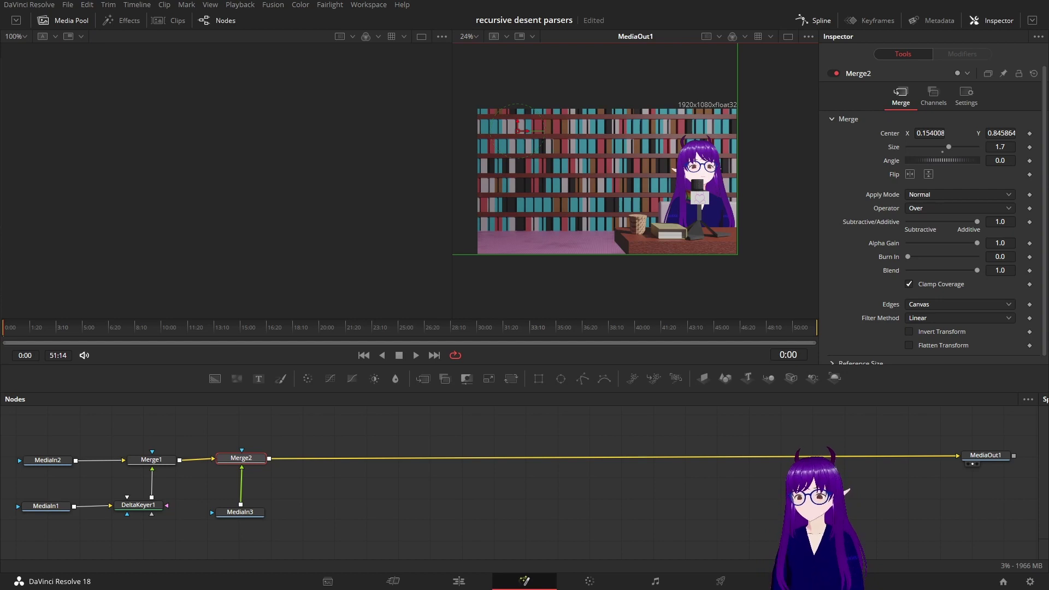
- Keyframe Merge1's Center, then later in time drag the avatar left to X 0.215189
click(149, 461)
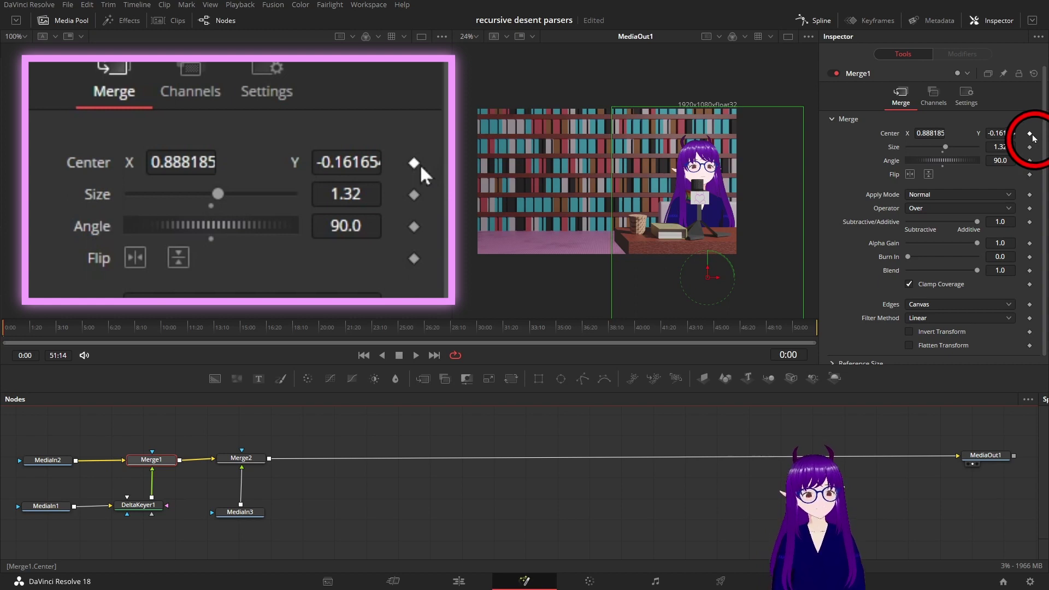
click(1031, 134)
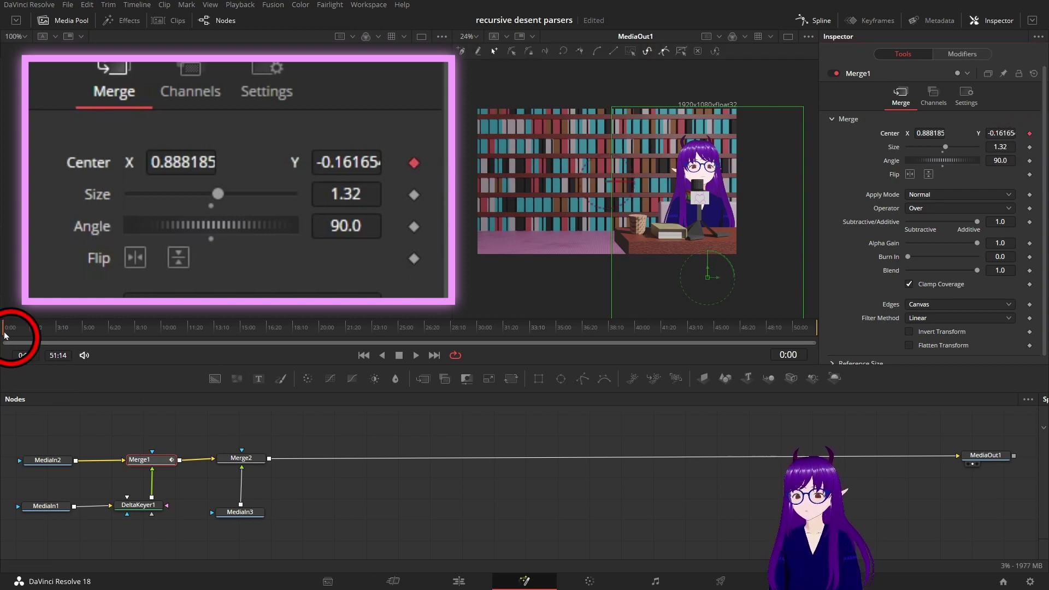
drag(11, 336, 179, 341)
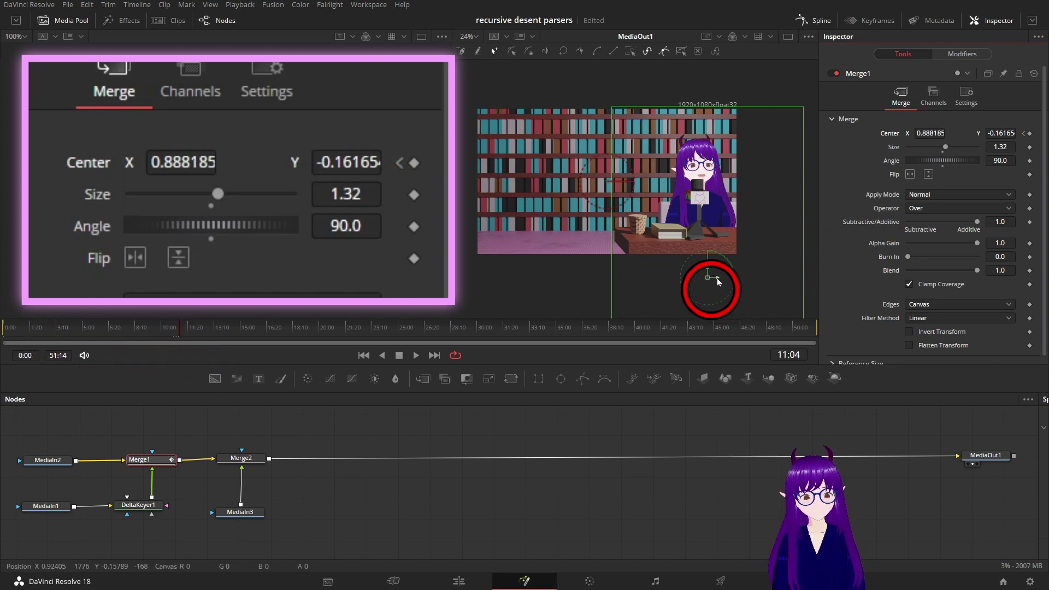
drag(717, 279, 544, 279)
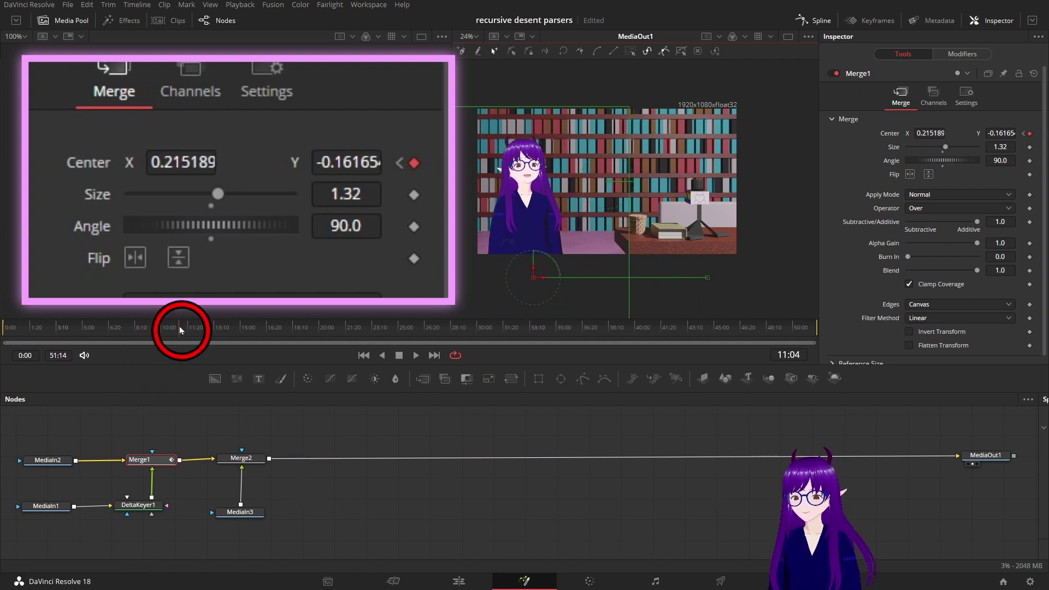
drag(179, 326, 31, 334)
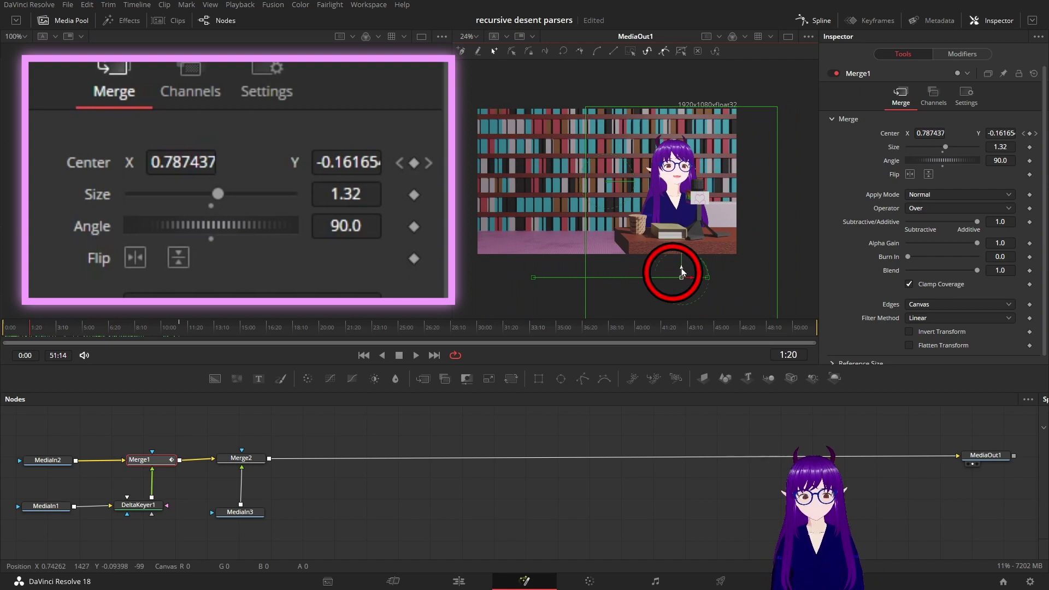
- Add alternating high and low Center keyframes around 3:11, 5:00, 6:20 and 8:17
drag(678, 268, 686, 248)
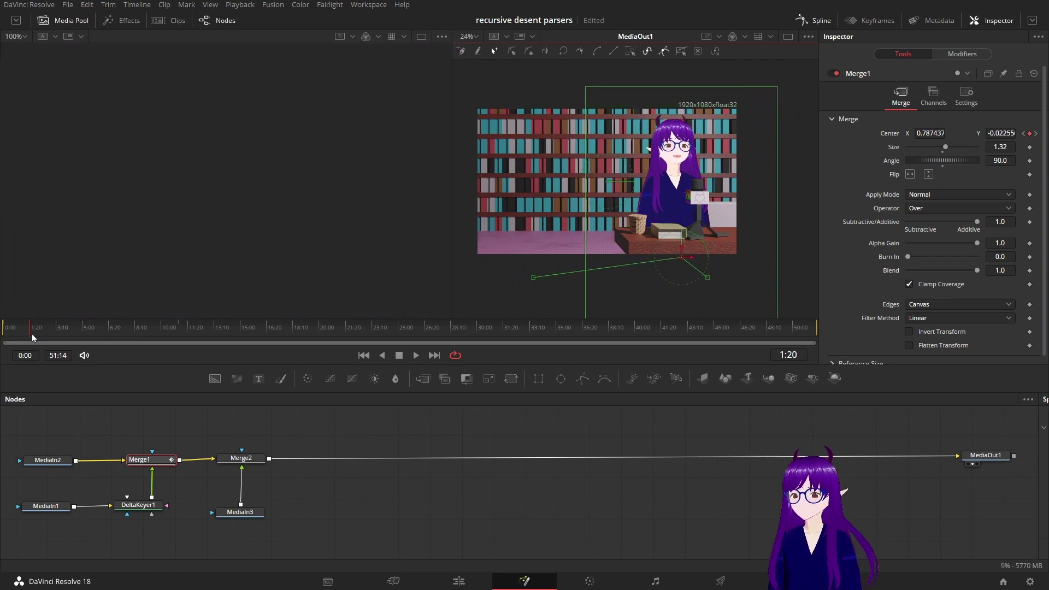
drag(28, 326, 57, 332)
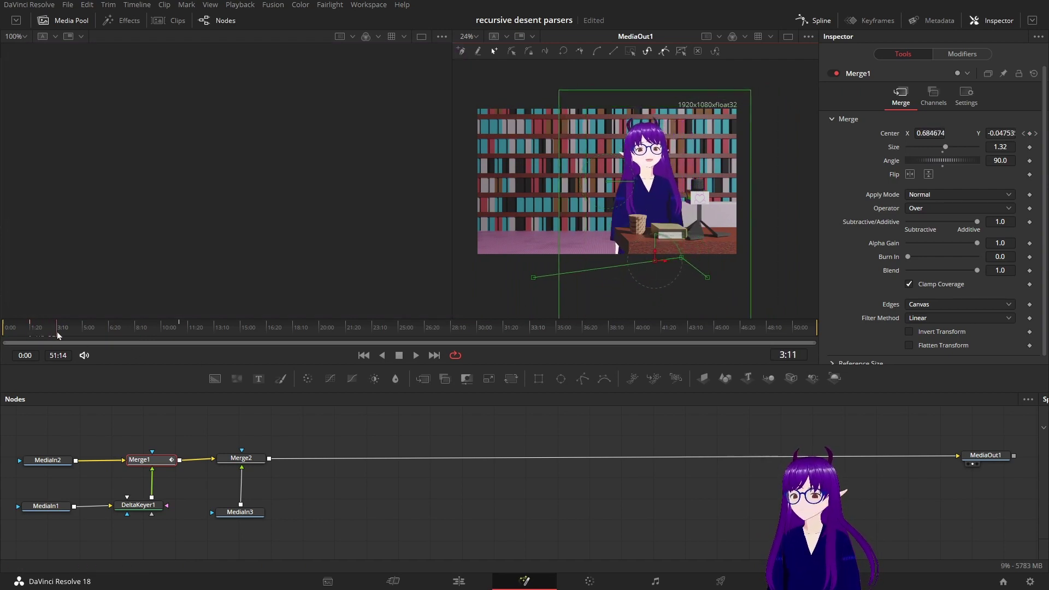
drag(656, 254, 655, 281)
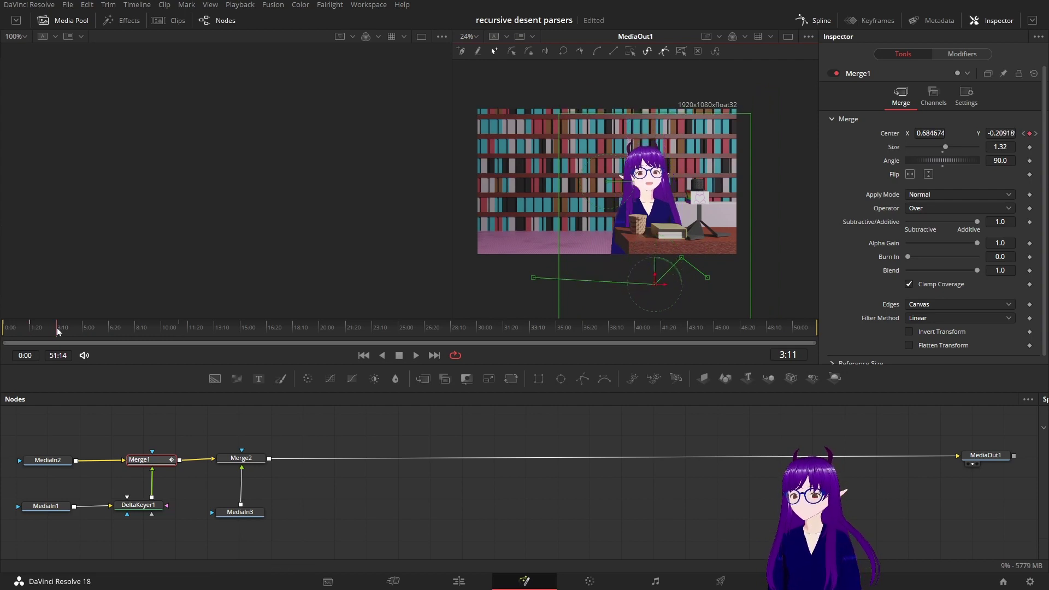
drag(58, 332, 83, 335)
drag(631, 274, 628, 250)
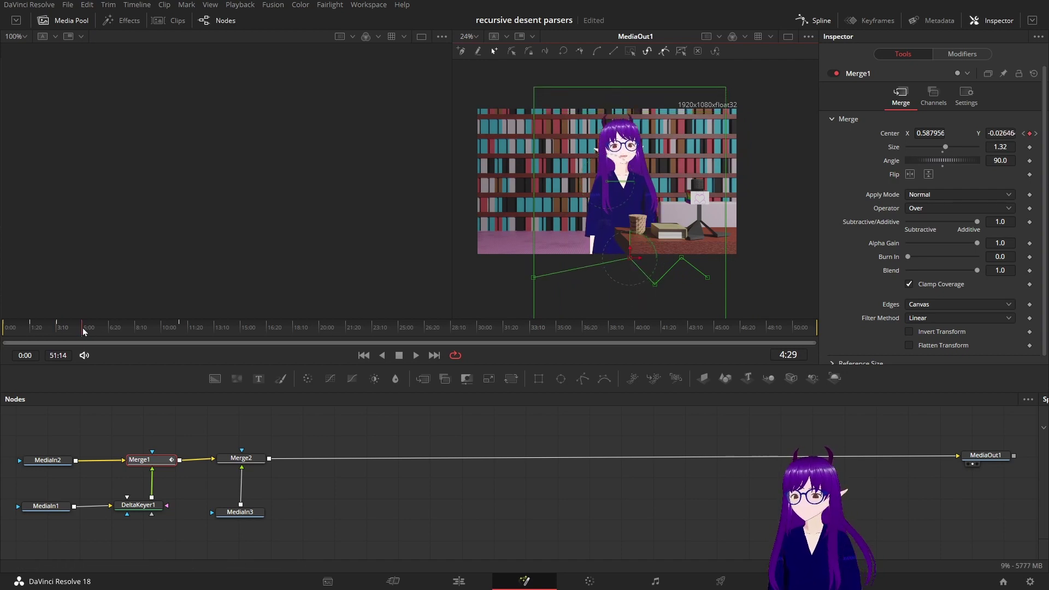
drag(84, 331, 109, 332)
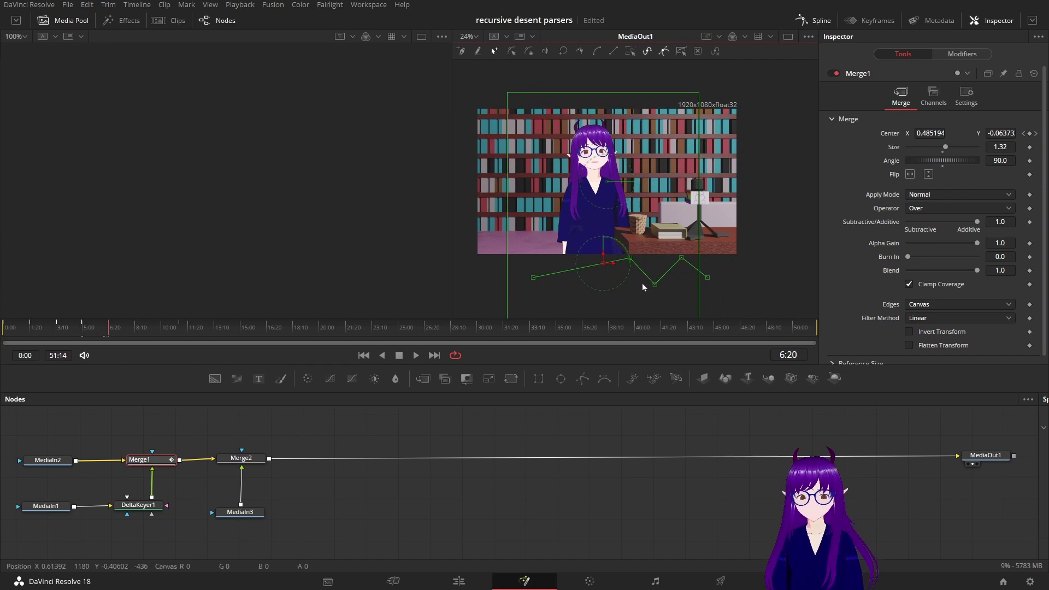
drag(605, 257, 603, 282)
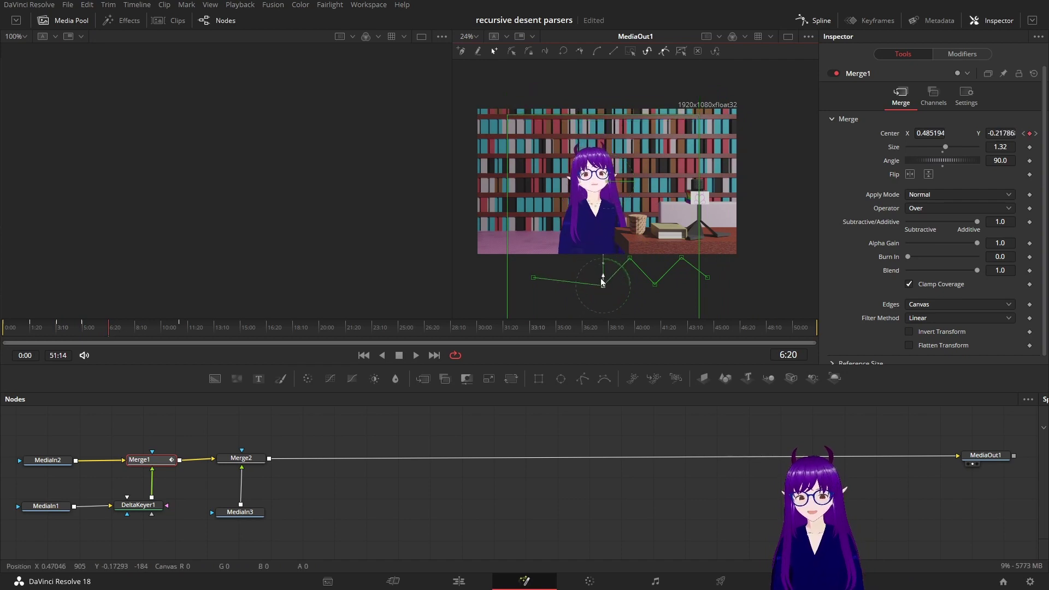
drag(111, 331, 140, 332)
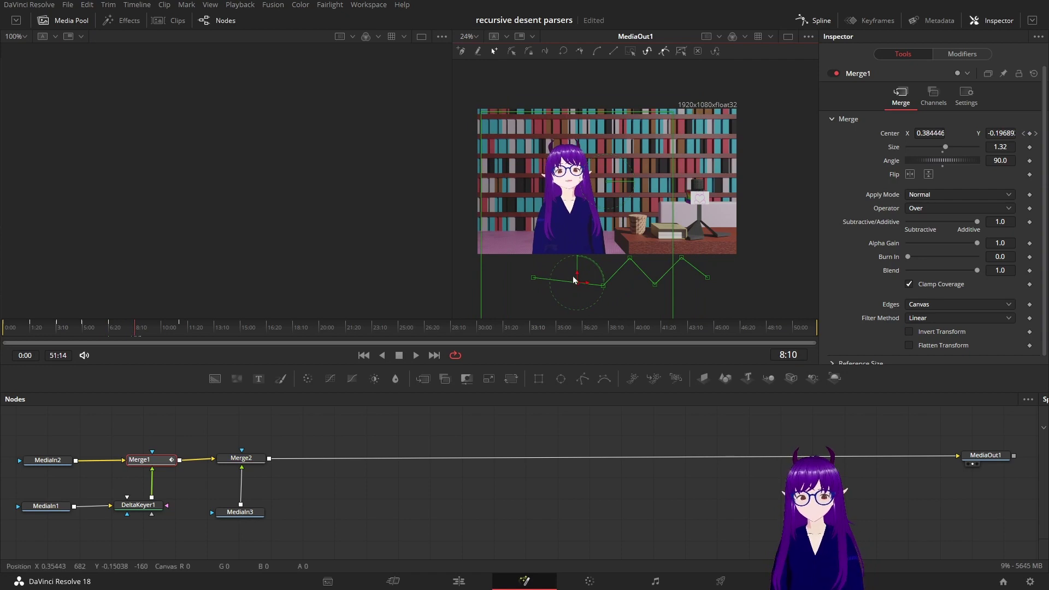
drag(573, 279, 578, 257)
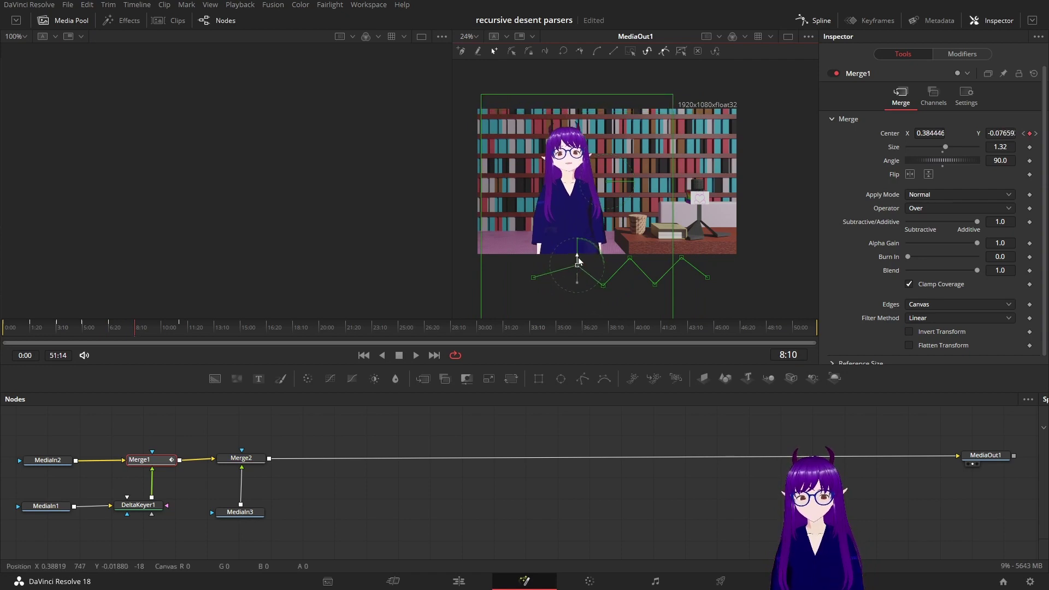
- Play the avatar animation from the start, stop it, and save the project
click(363, 355)
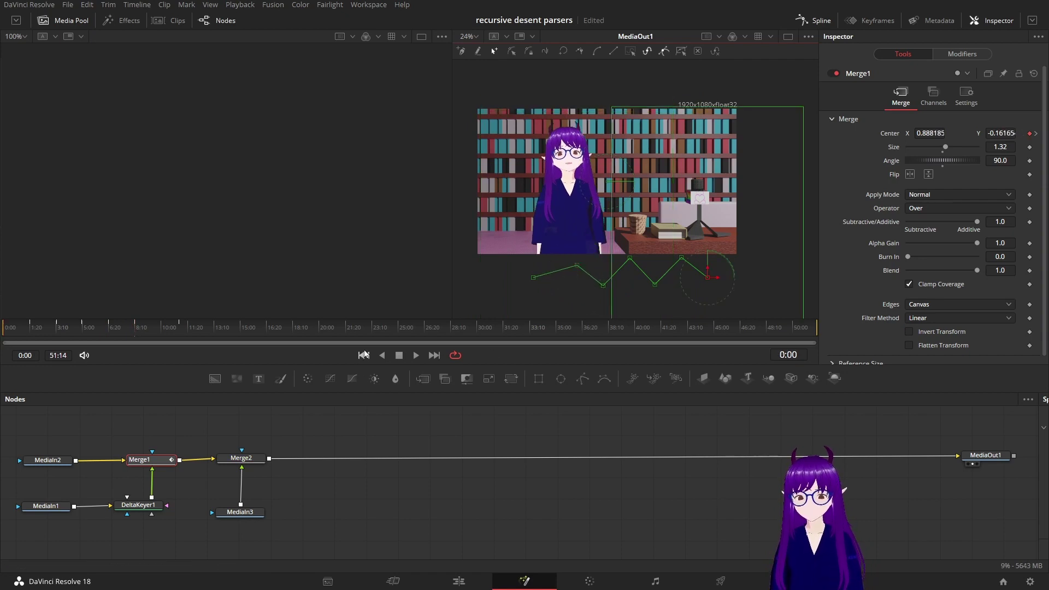
click(416, 355)
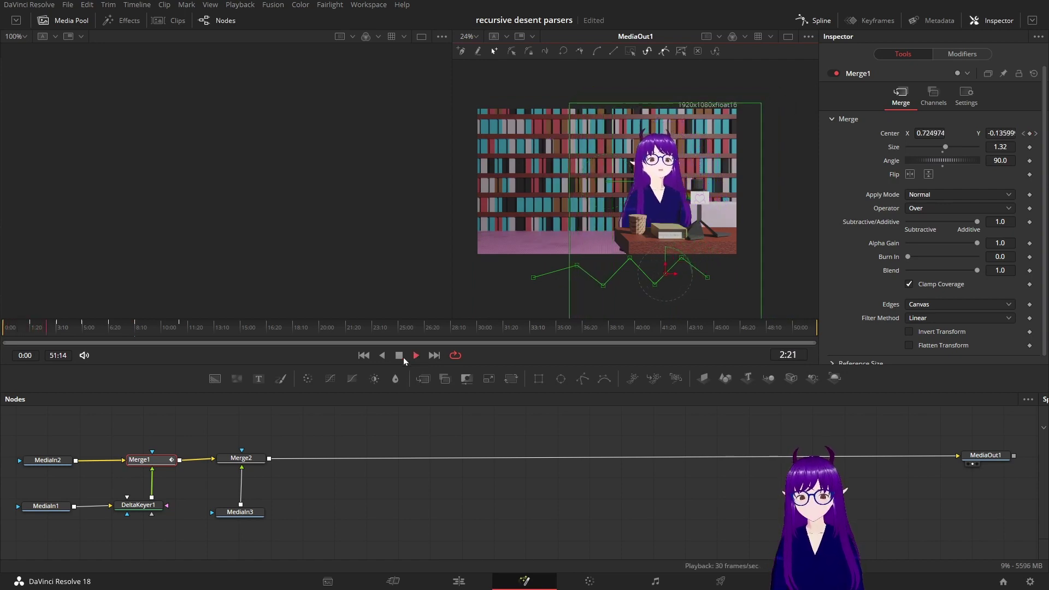
click(400, 356)
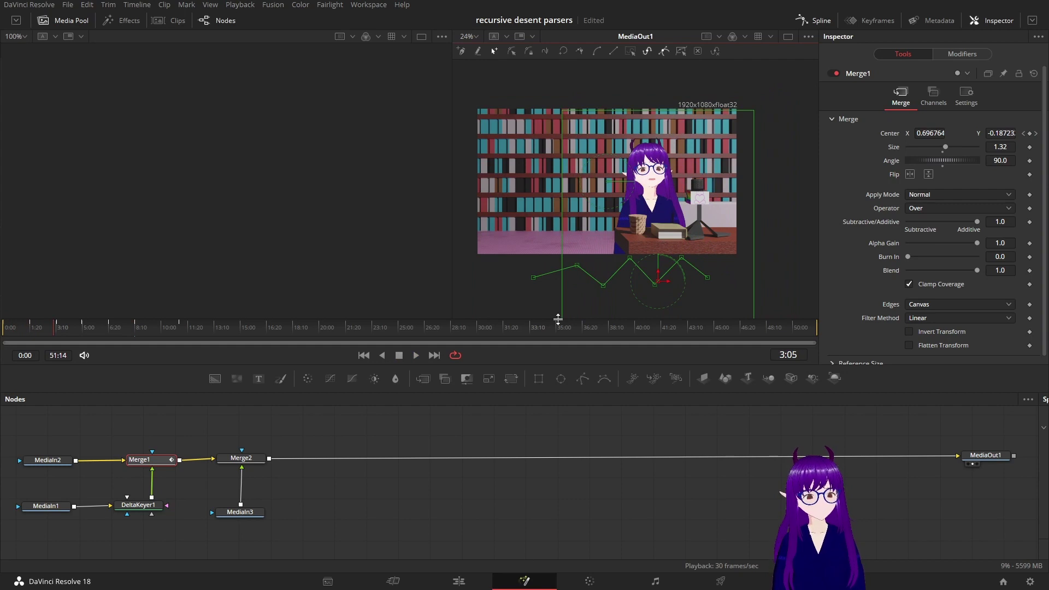
key(ctrl+s)
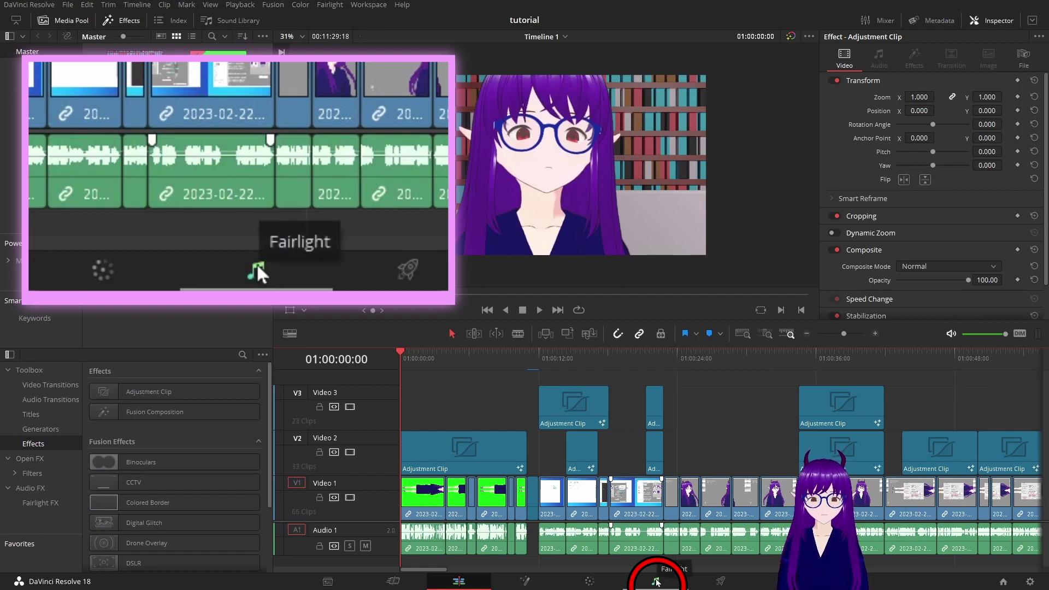
- On the Fairlight page, run Normalize Audio Levels on every Audio 1 clip at -12 dBTP true peak
click(656, 583)
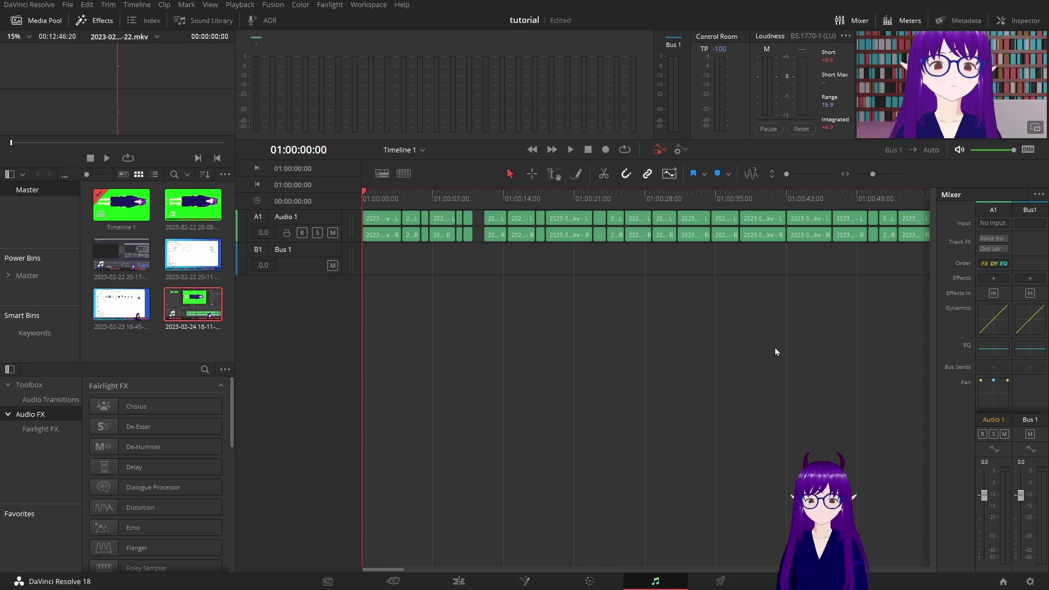
key(ctrl+a)
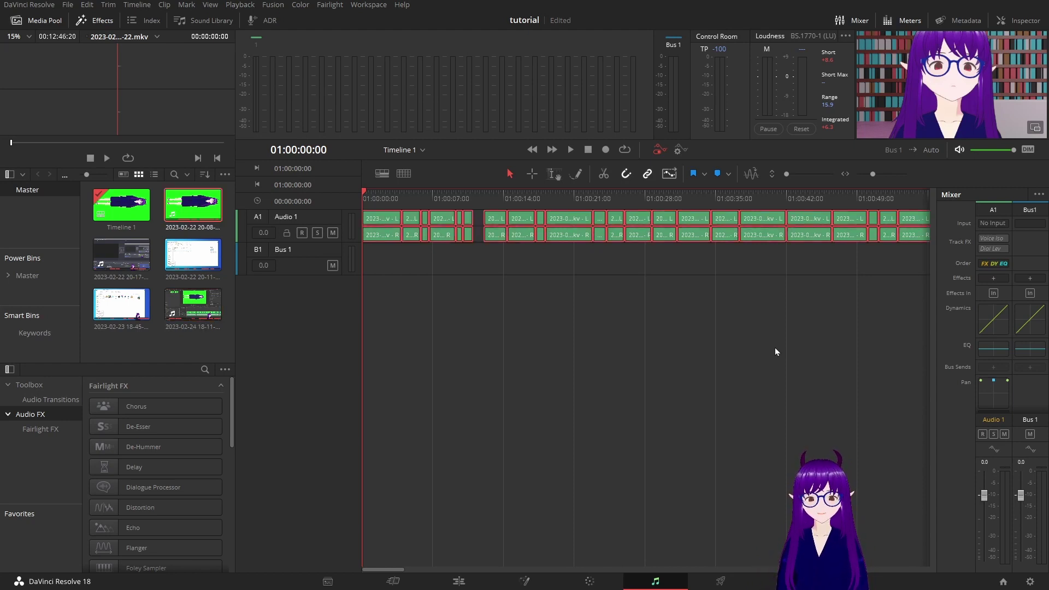
right_click(722, 220)
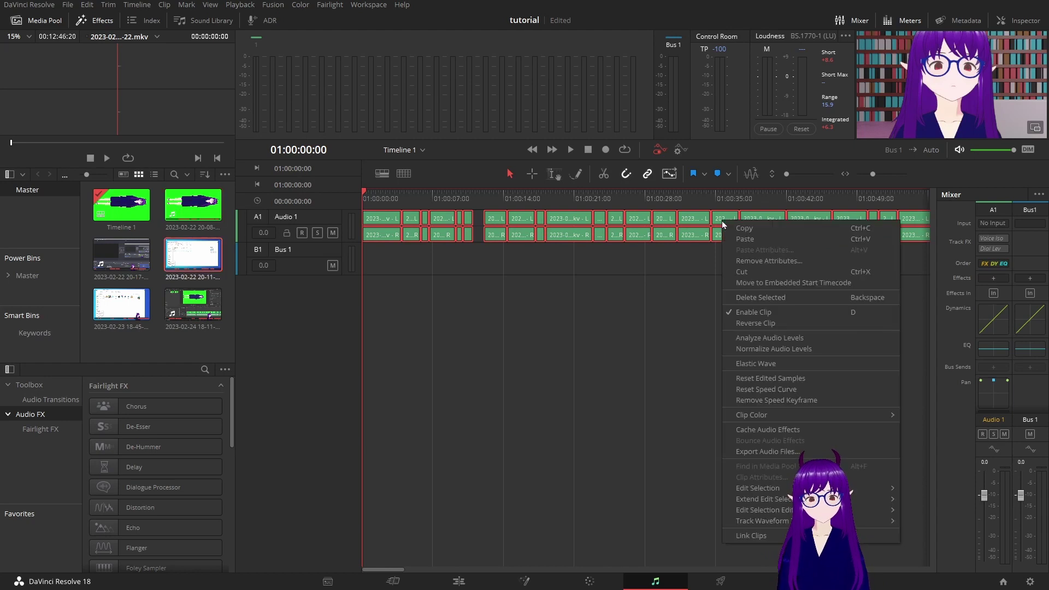
click(772, 349)
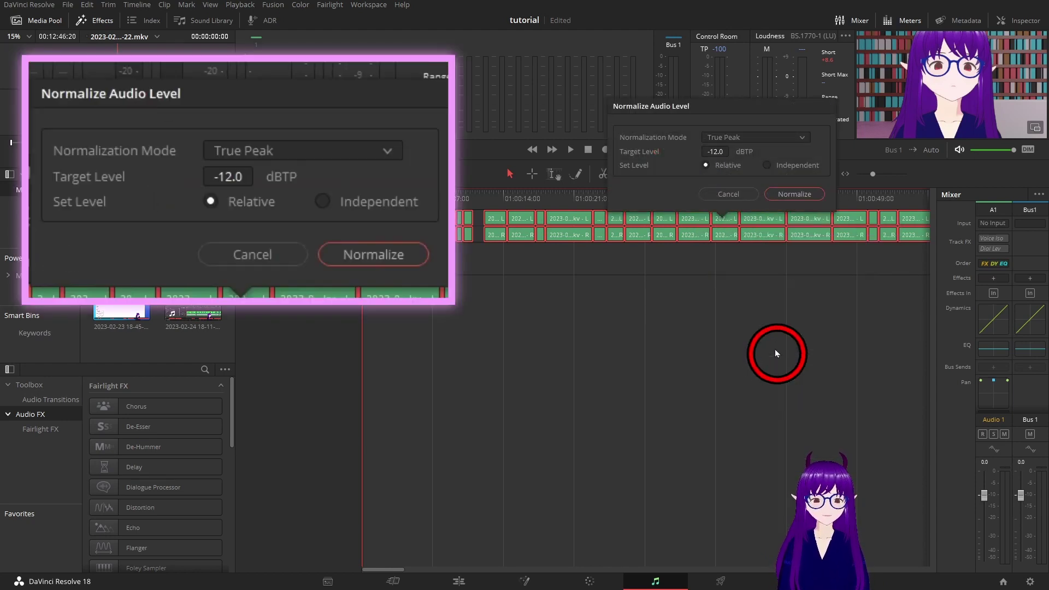
click(790, 194)
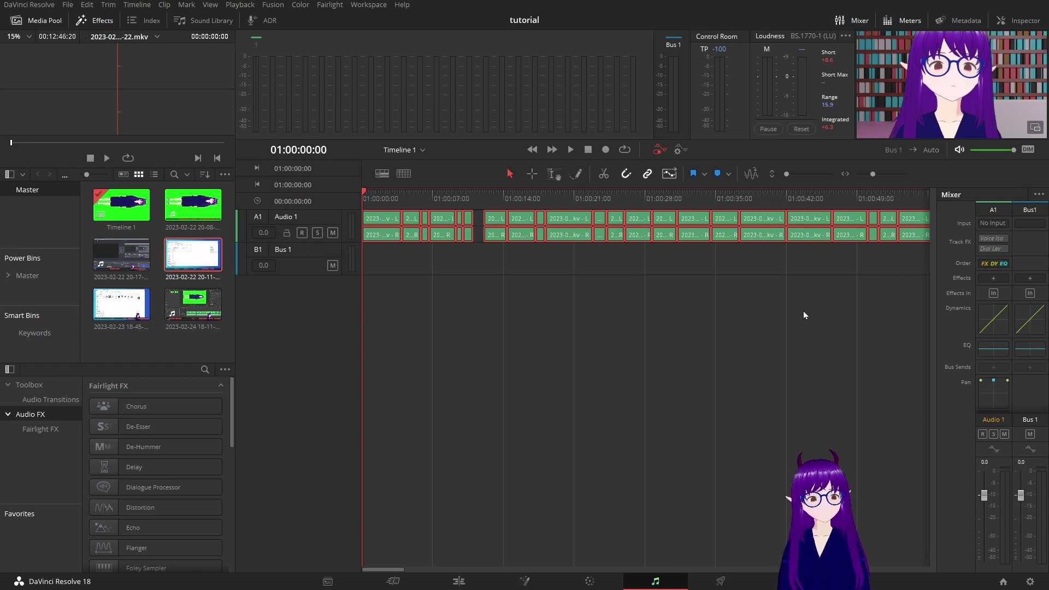
key(space)
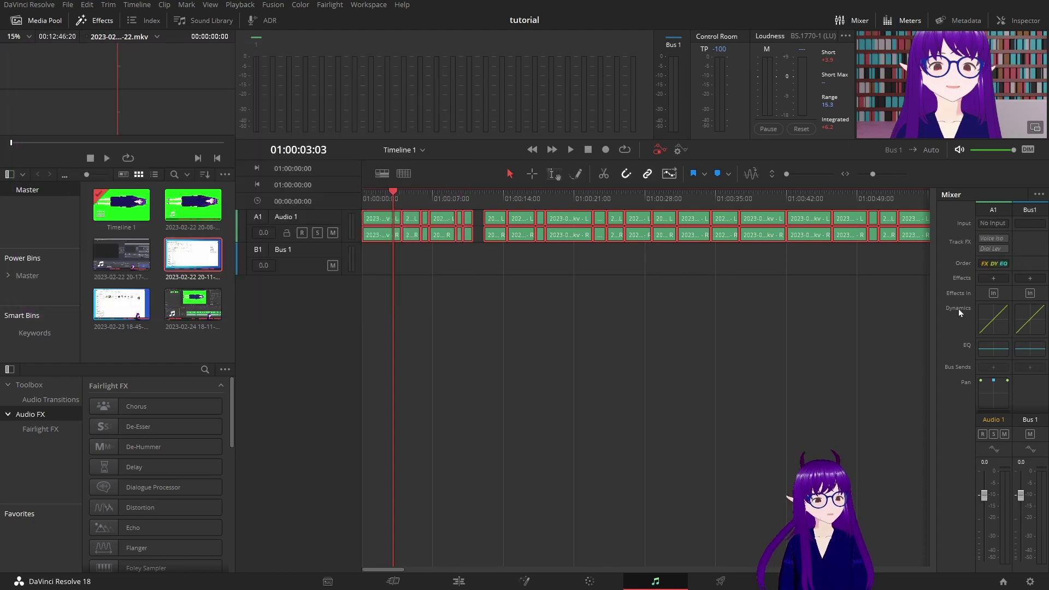
- Add a Channel > Dialogue Processor effect to Audio 1 and switch its Expander off
click(994, 279)
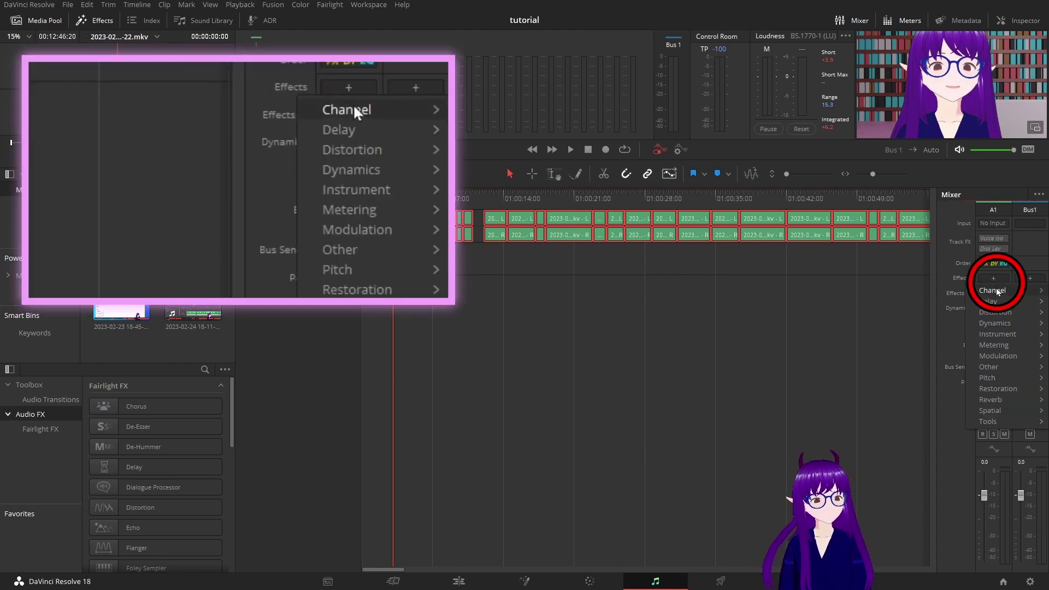
mouse_move(997, 291)
click(954, 290)
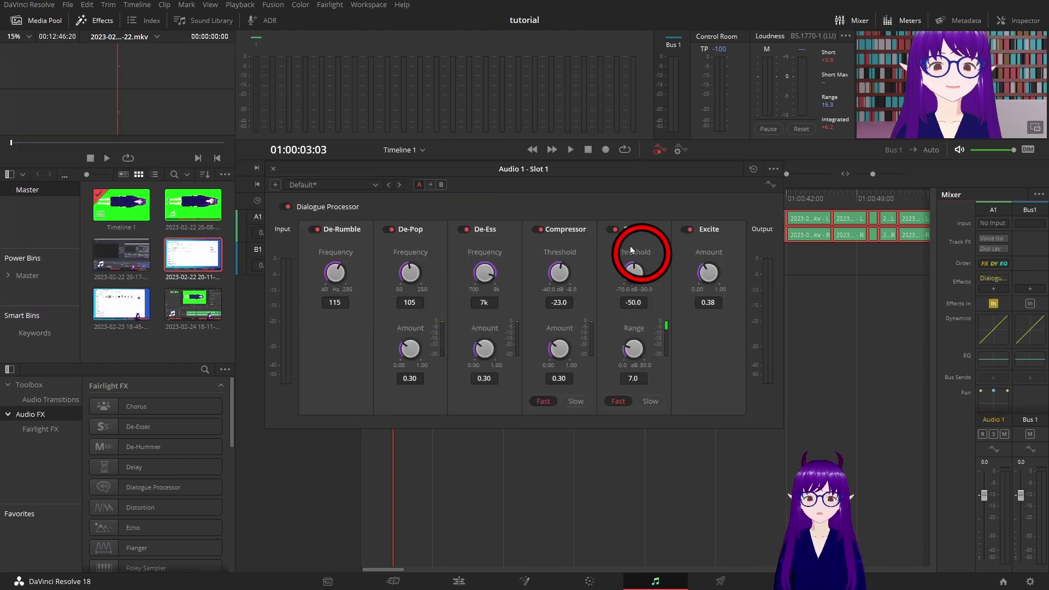
click(613, 229)
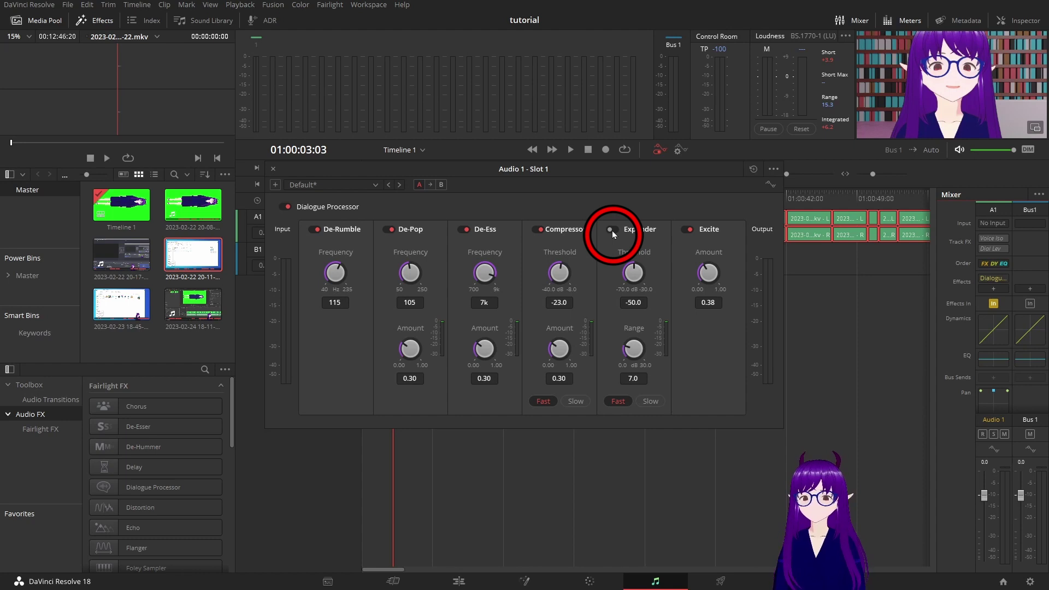
- Play the audio to check the processing, then close the Dialogue Processor window
key(space)
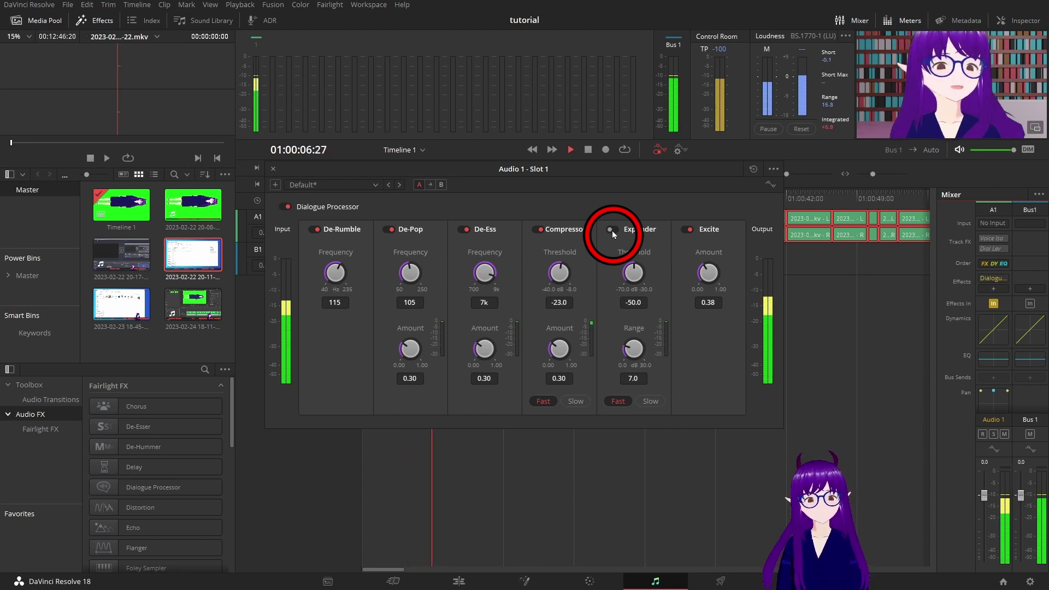
key(space)
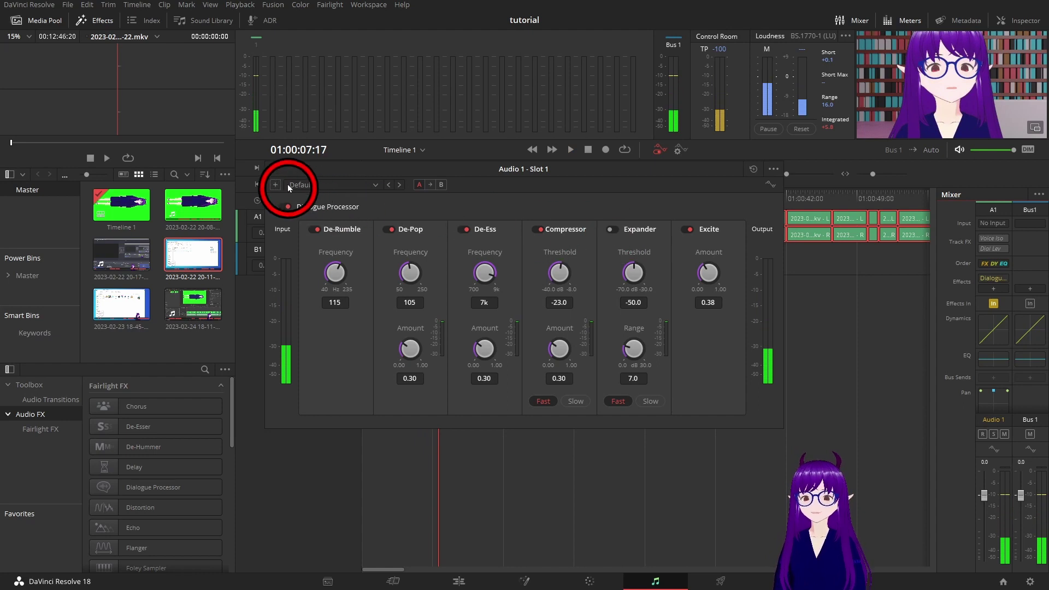
click(273, 169)
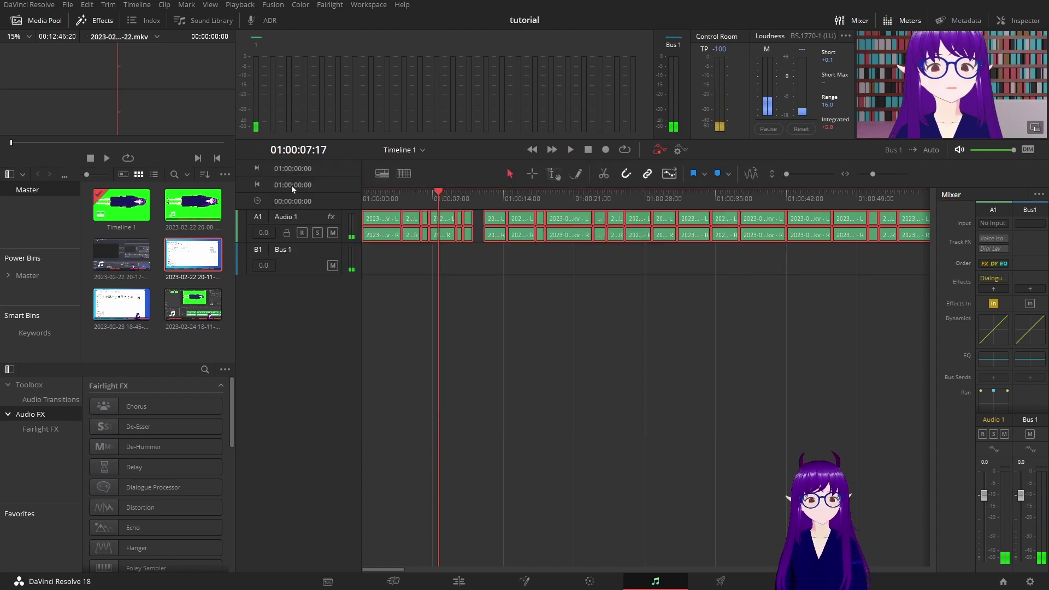
- Load the 'Fixing my room' preset (225 Hz cut 10.2 dB) in Audio 1's equalizer, then close it
click(985, 354)
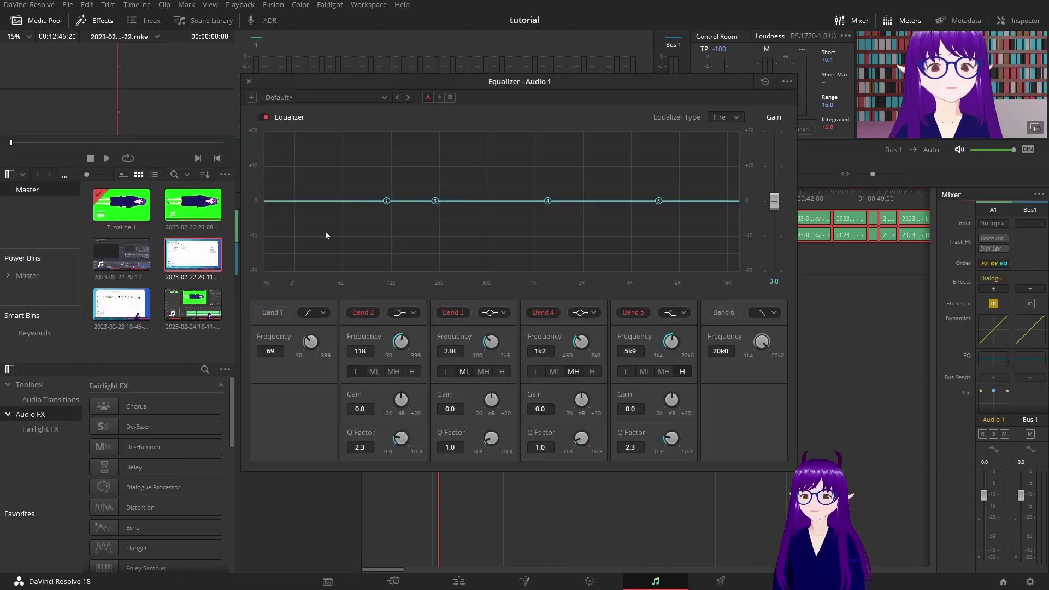
click(376, 97)
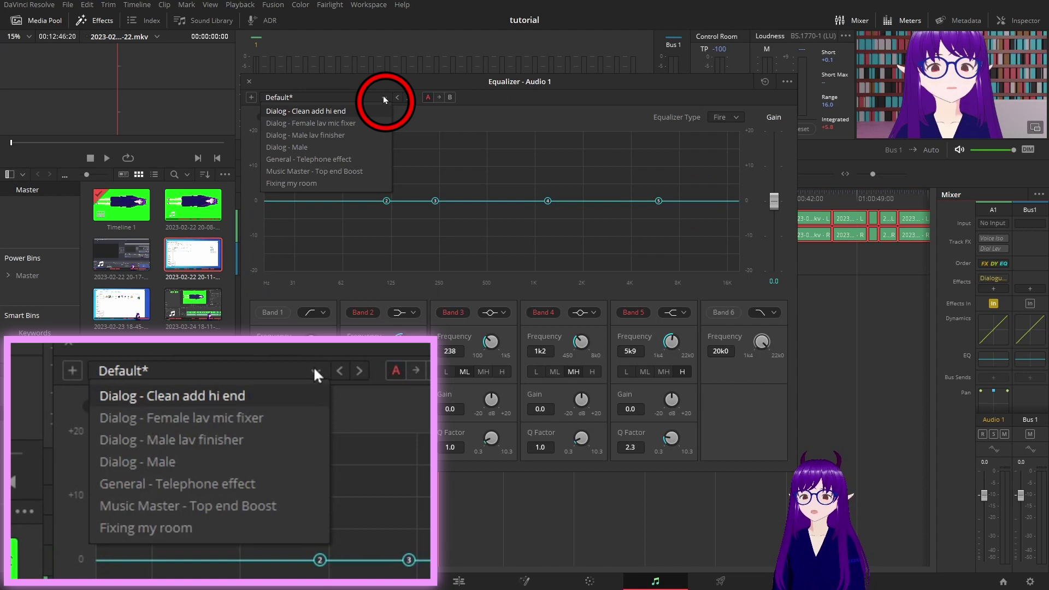
click(344, 184)
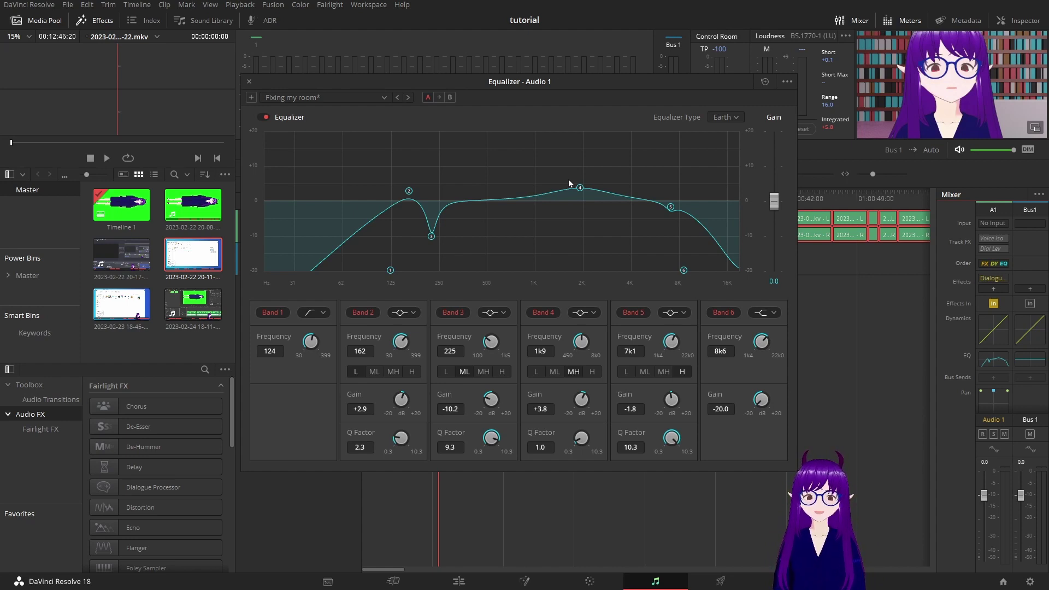
drag(556, 95, 315, 132)
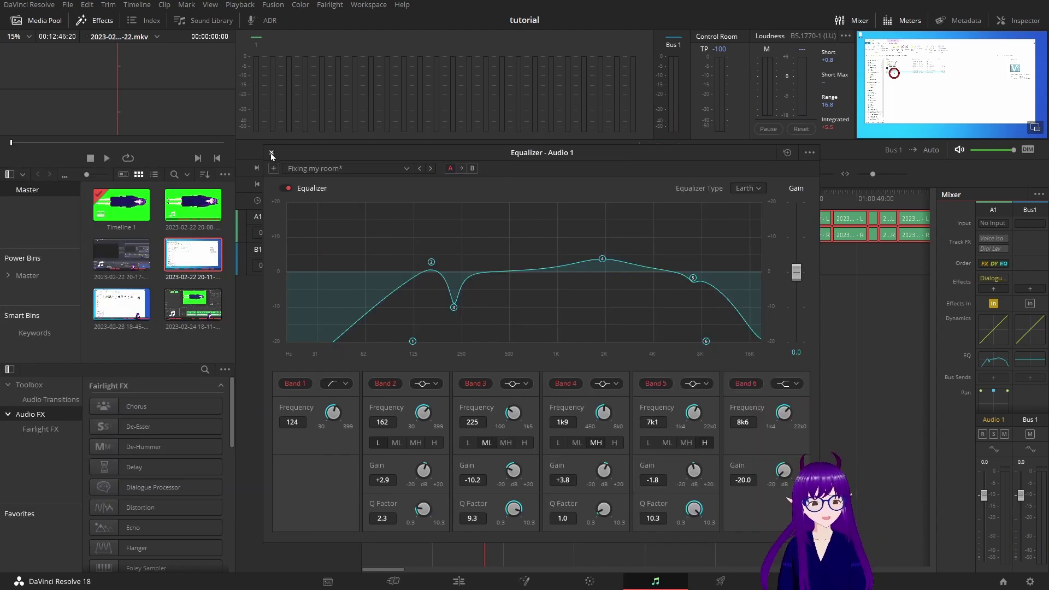
click(272, 153)
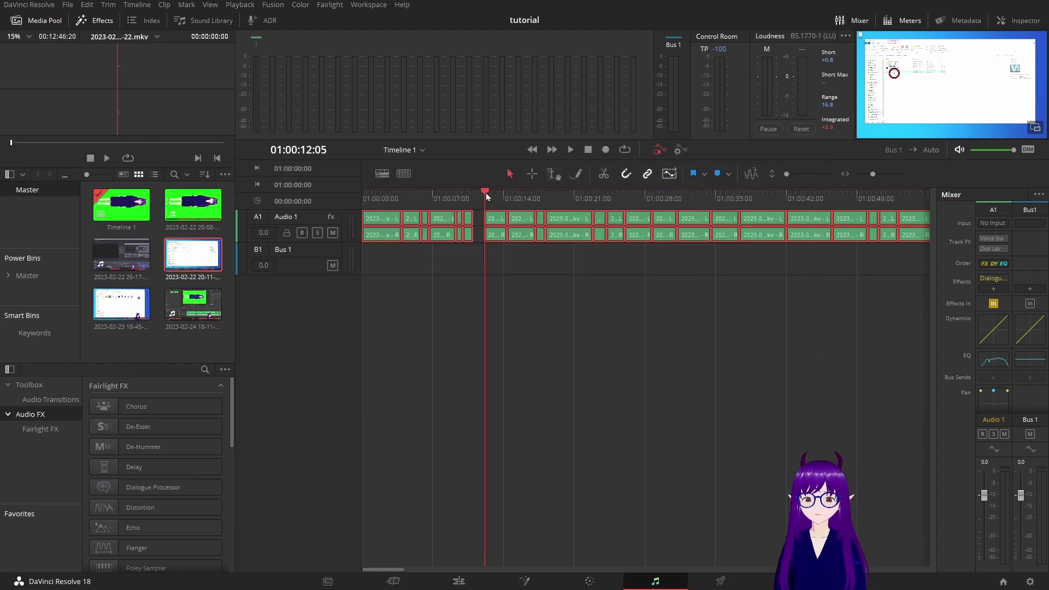
- Play the Fairlight timeline through to the 'Upload Your Video' card to hear the equalized audio
key(space)
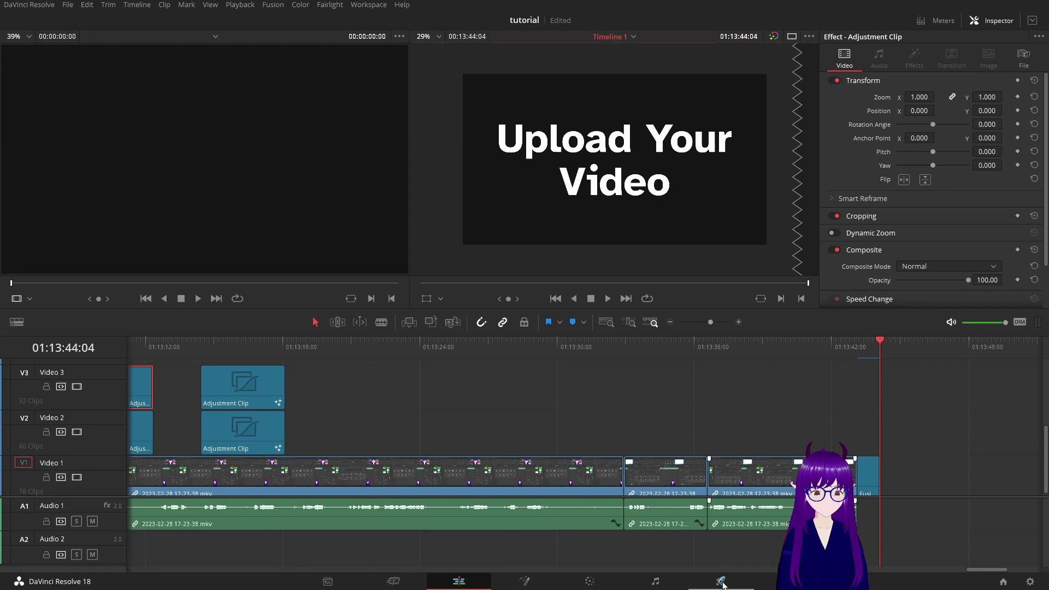
- On the Deliver page, load the YouTube 1080p render preset (MP4, H.264)
click(721, 583)
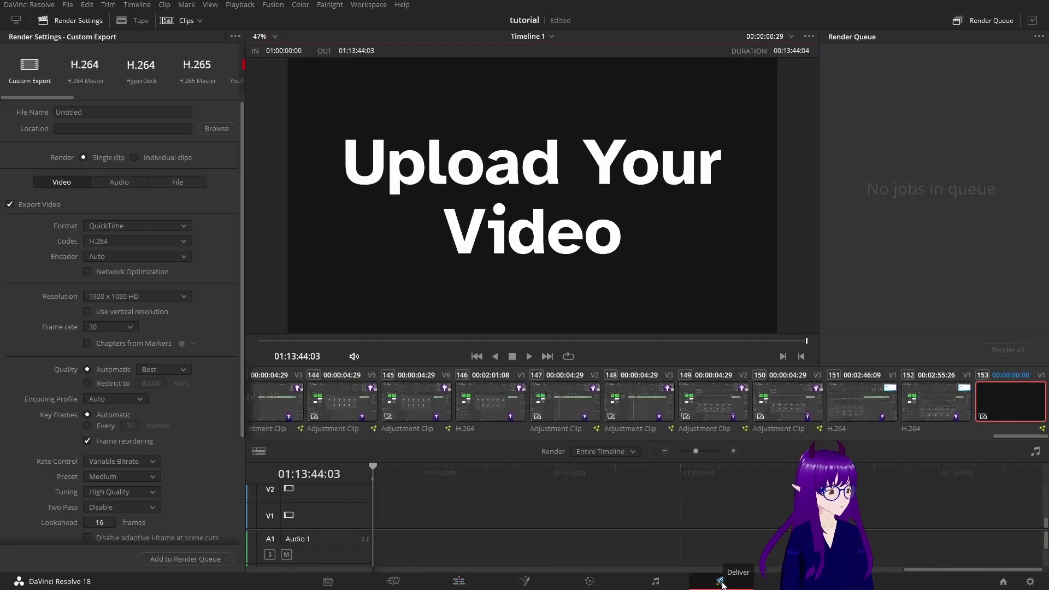
click(242, 83)
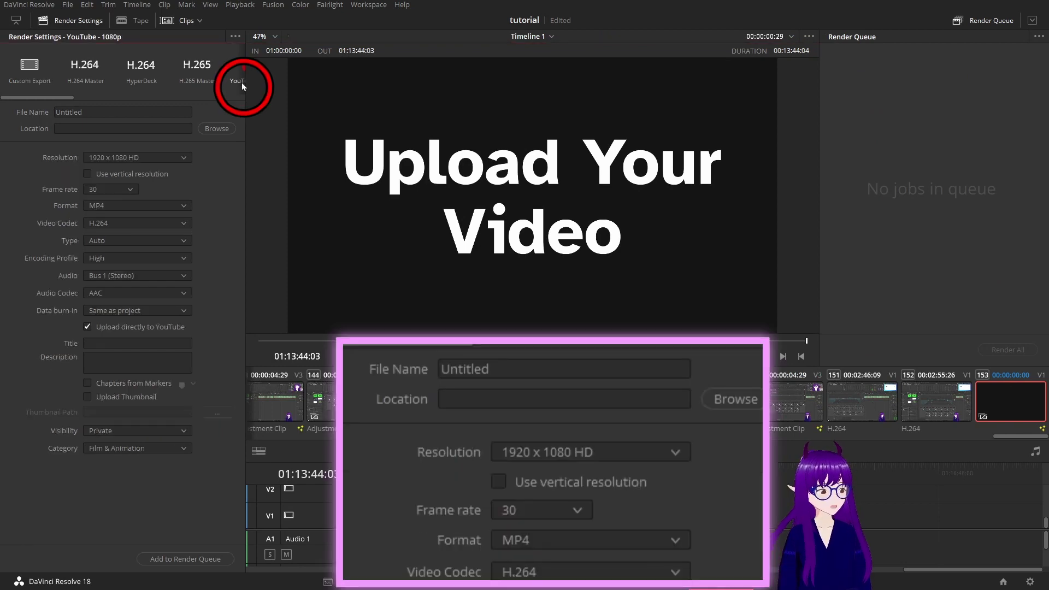
click(133, 108)
- Replace the Untitled file name with 'vtubertutorial'
click(94, 109)
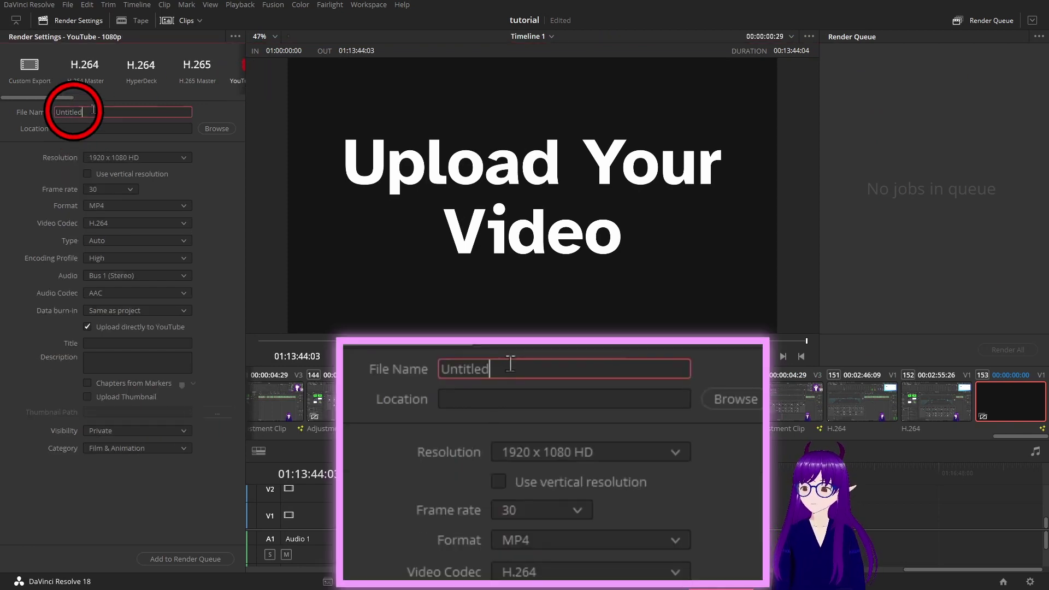
key(BackSpace)
key(BackSpace)
key(BackSpace)
key(BackSpace)
key(BackSpace)
key(BackSpace)
key(BackSpace)
key(BackSpace)
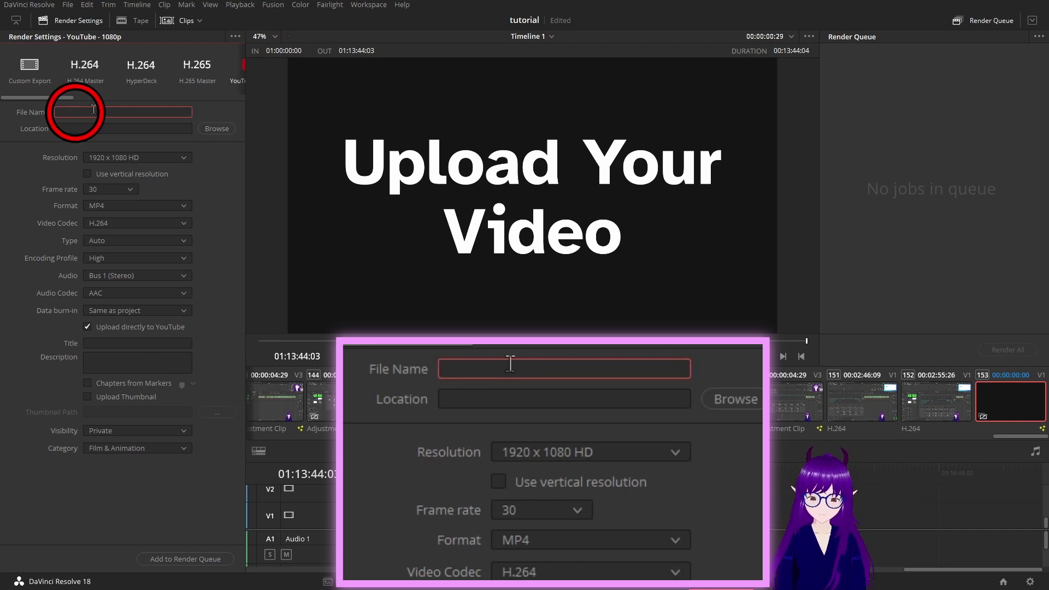
text(vtubertuto)
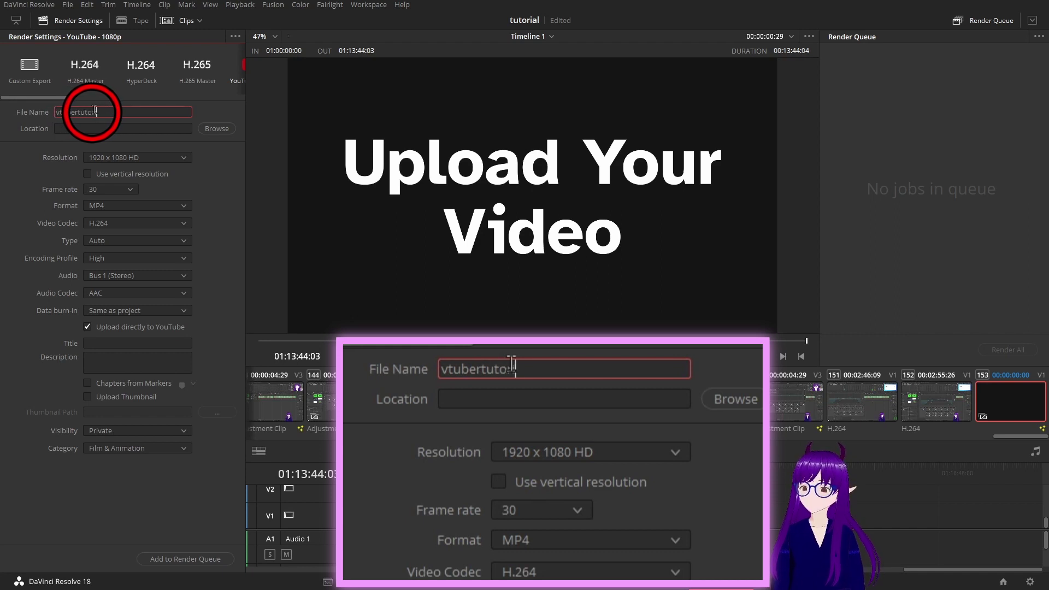
text(rial)
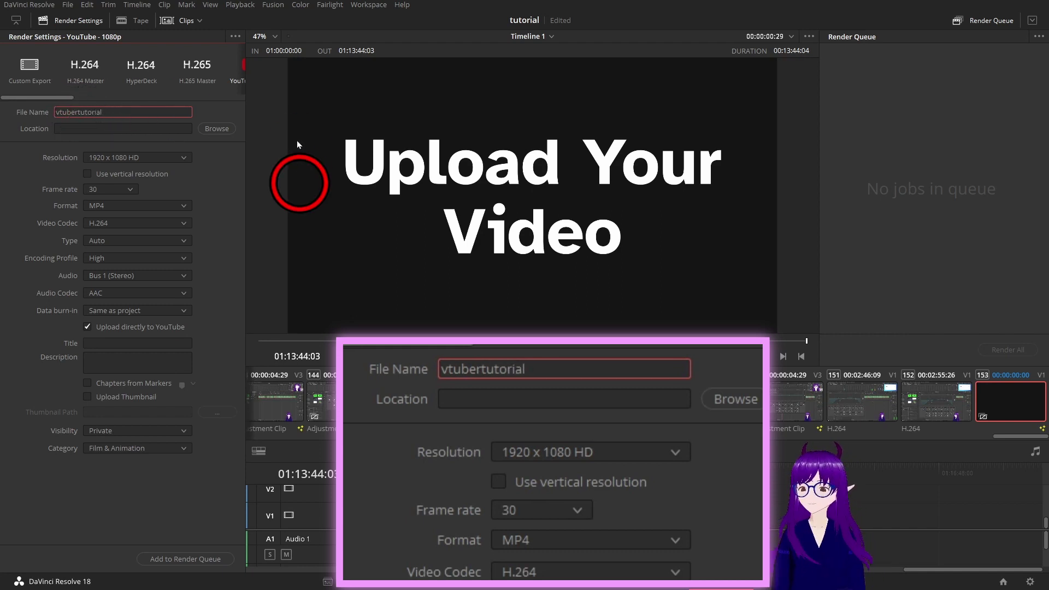
- Choose New Volume (G:) as the render's save location and confirm it
click(219, 128)
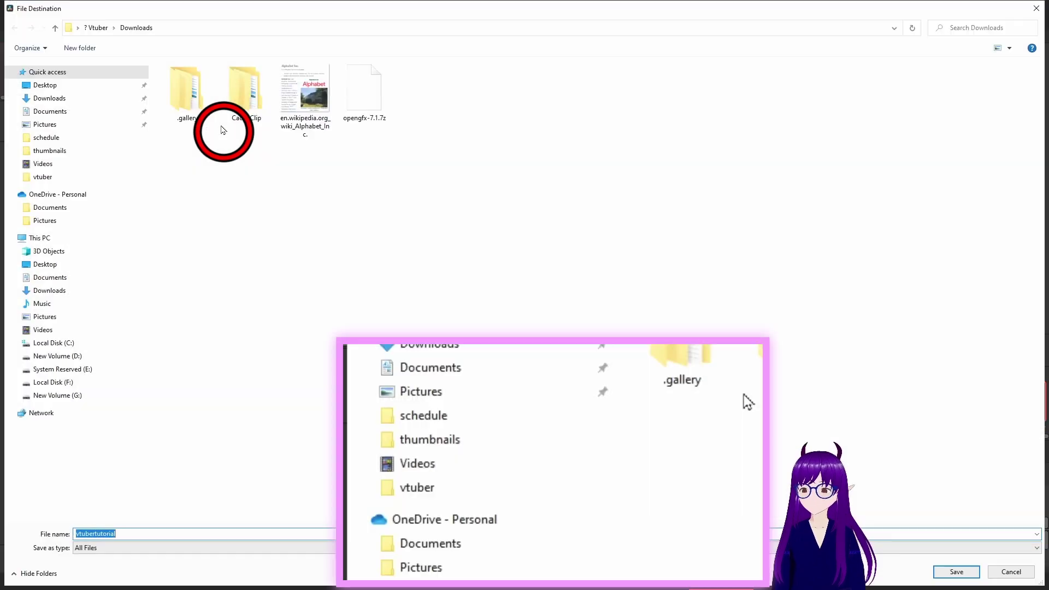
click(82, 395)
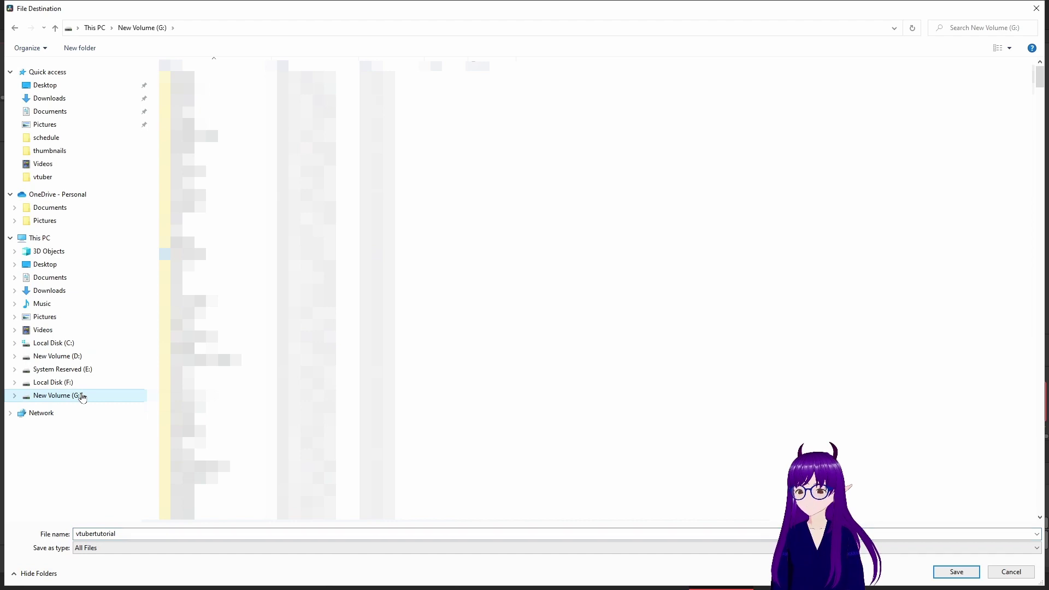
click(955, 572)
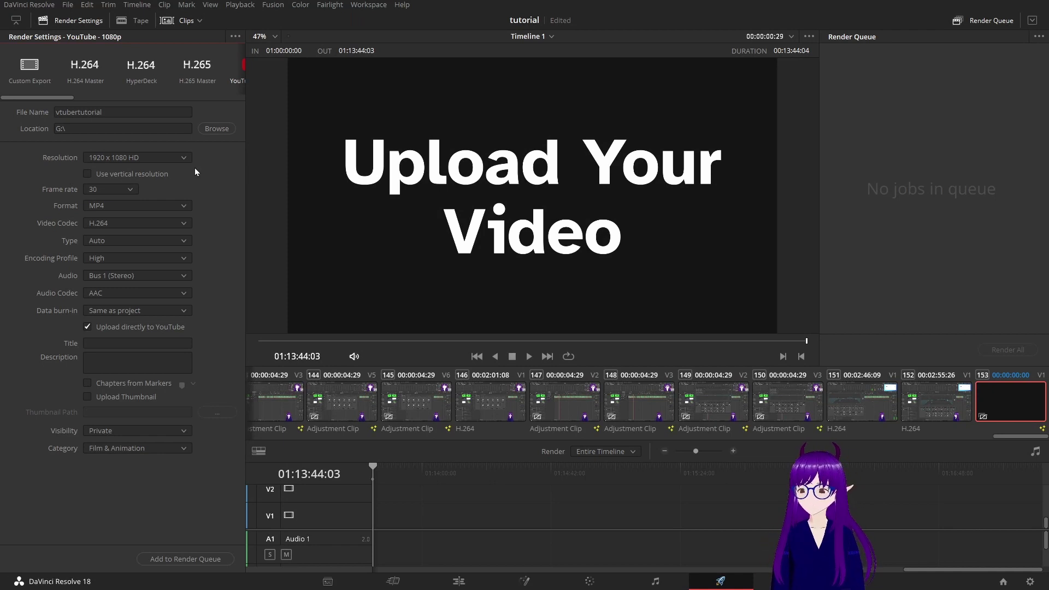
- Title the YouTube upload 'How To: Scripted Vtuber Content in Davinchi Resolve'
click(111, 345)
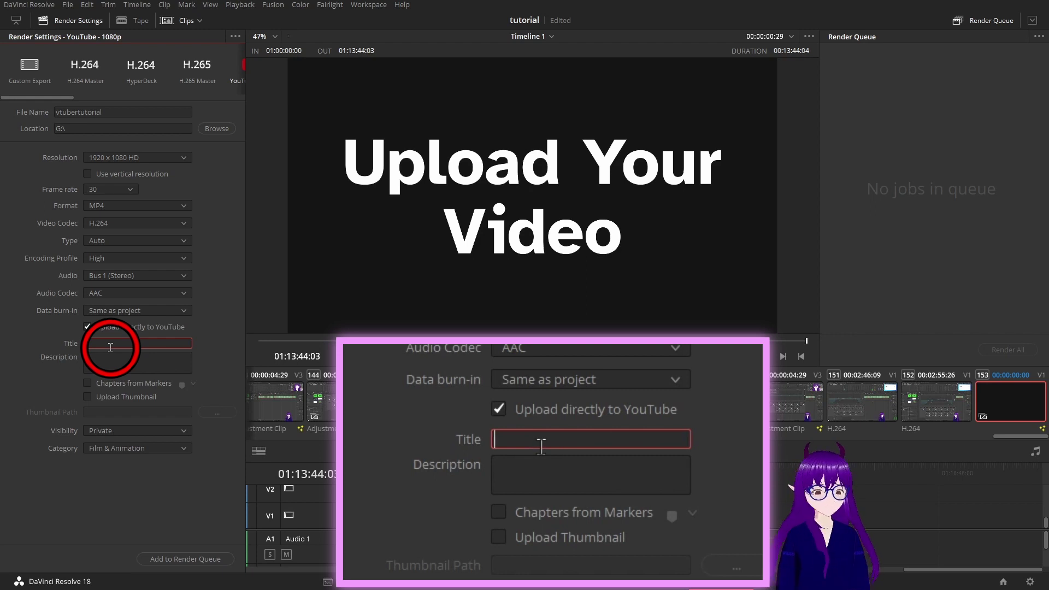
text(Scripte)
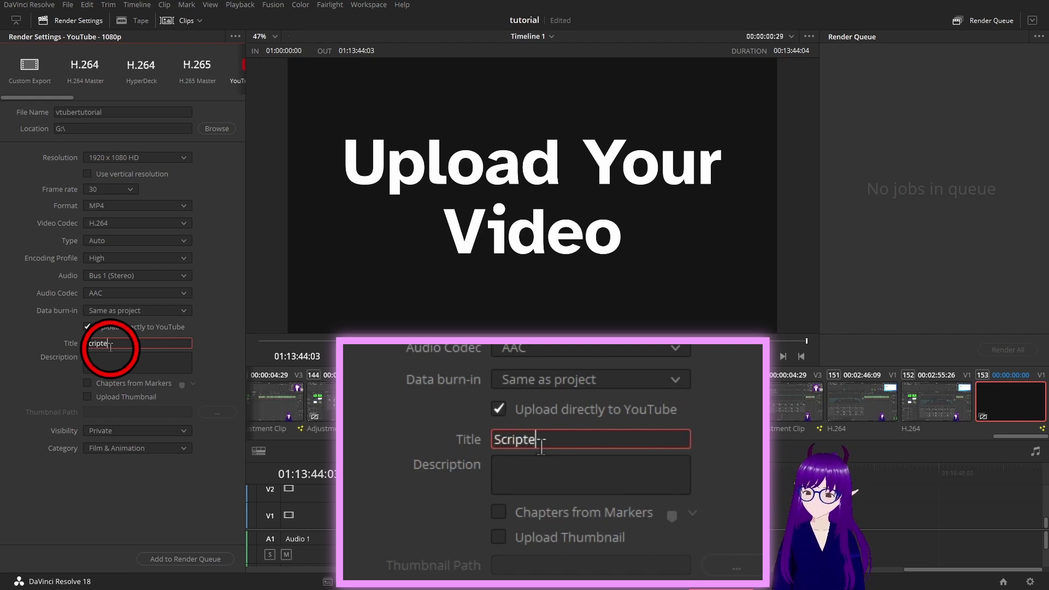
text(s-Vtuber )
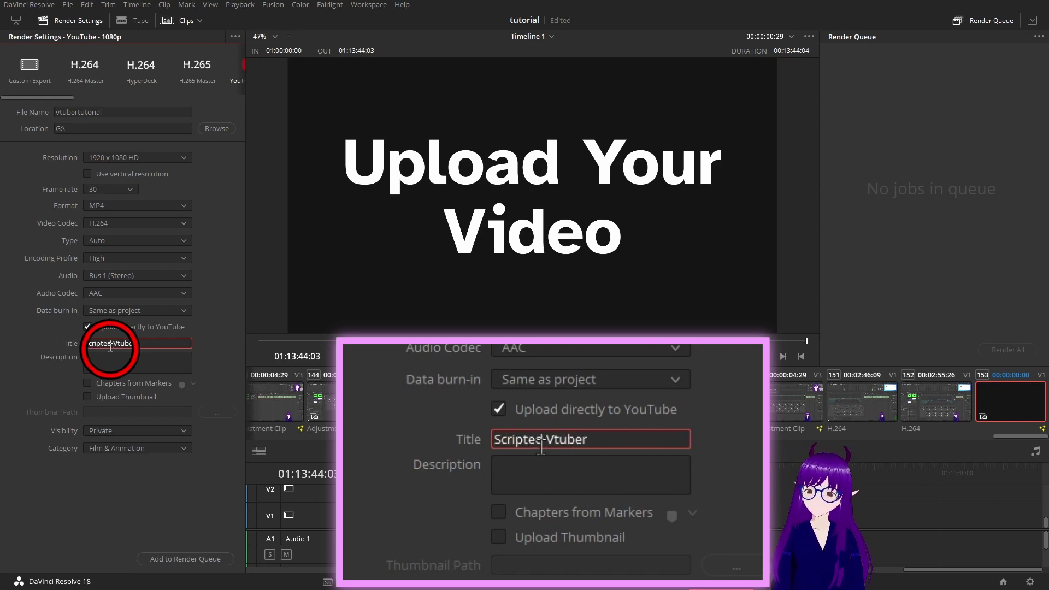
text(Content in)
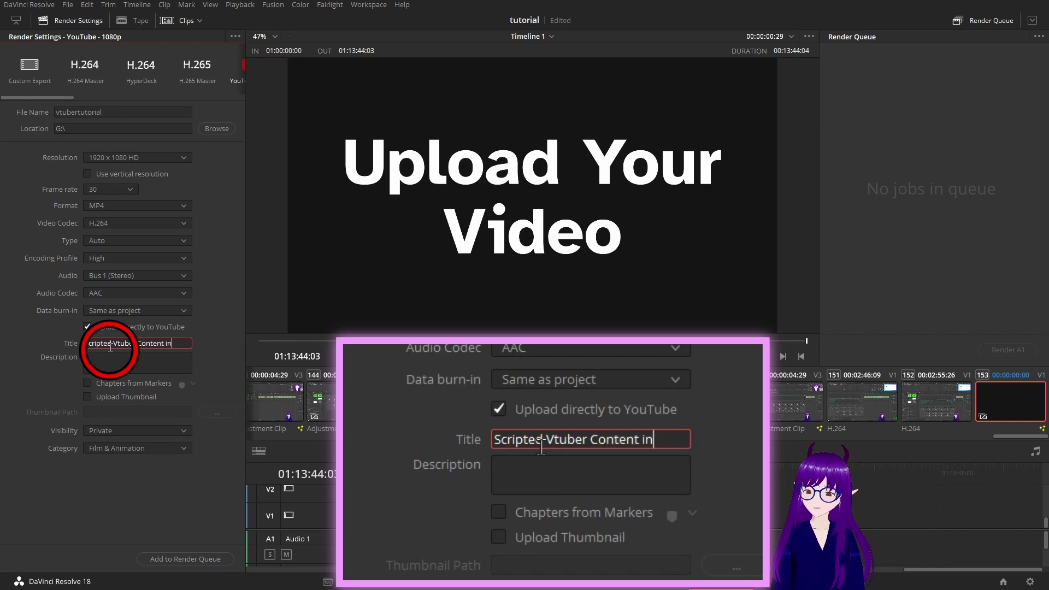
text( Davin)
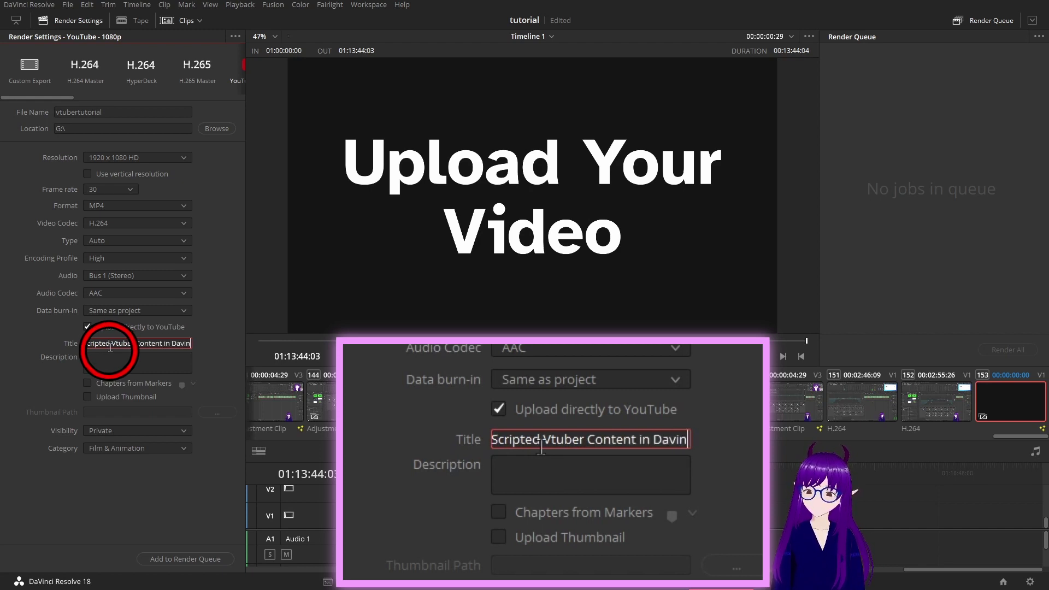
text(chi Resolve)
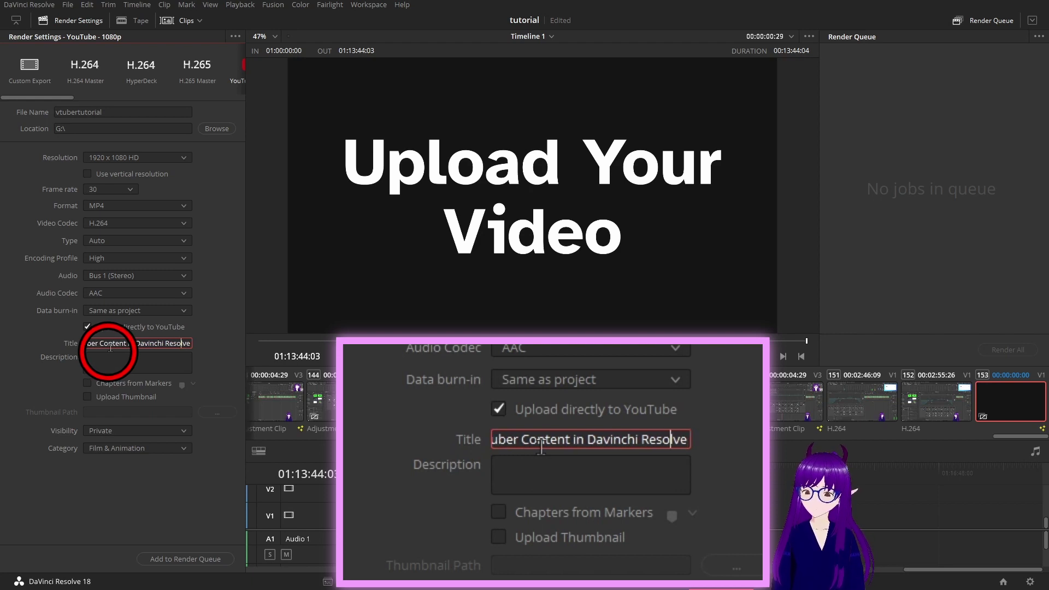
key(Home)
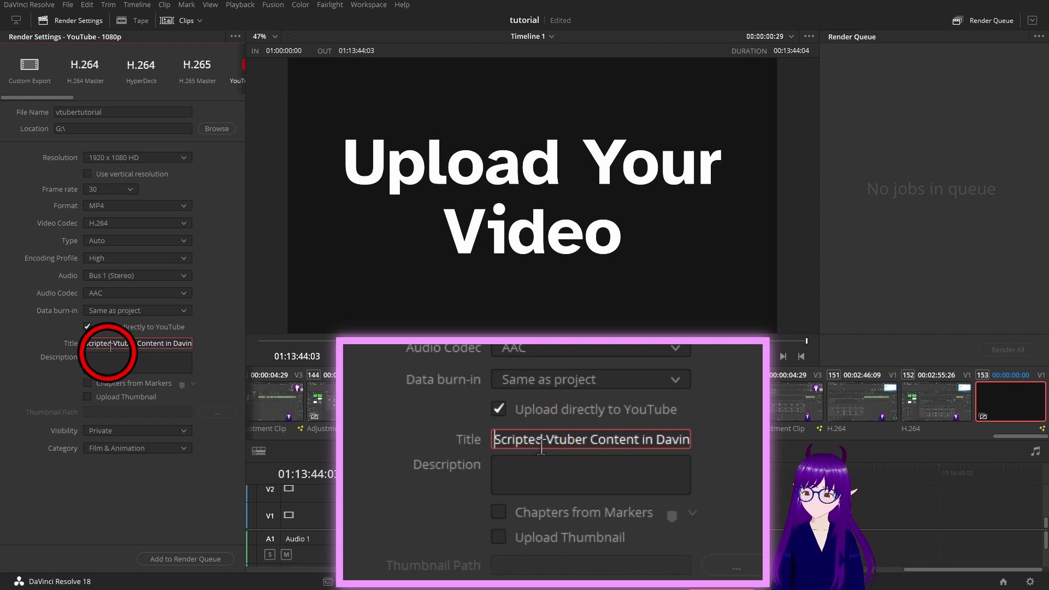
text(How To)
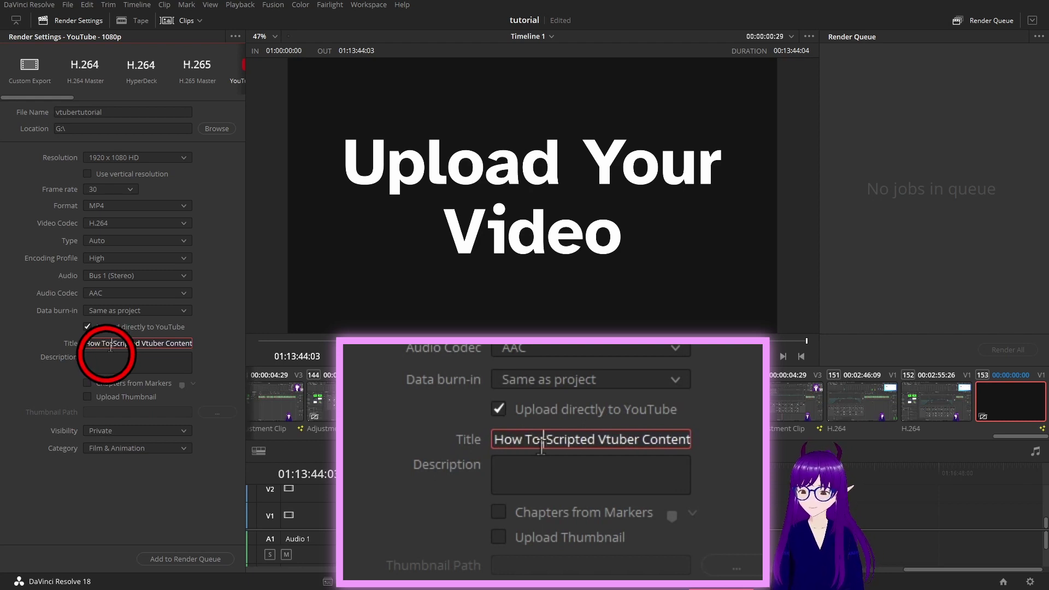
key(BackSpace)
text(o)
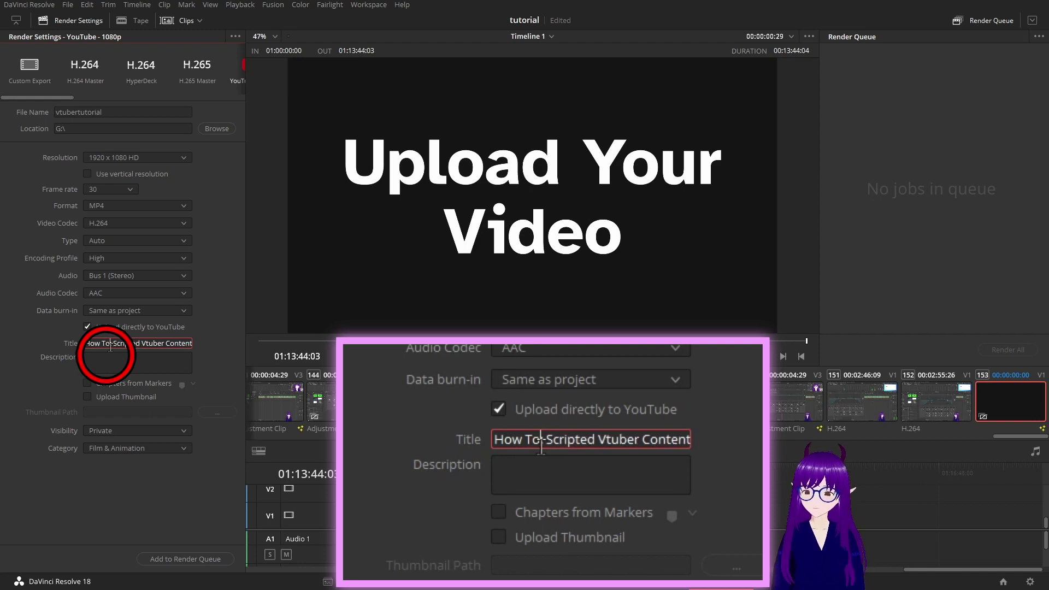
text(:)
click(106, 364)
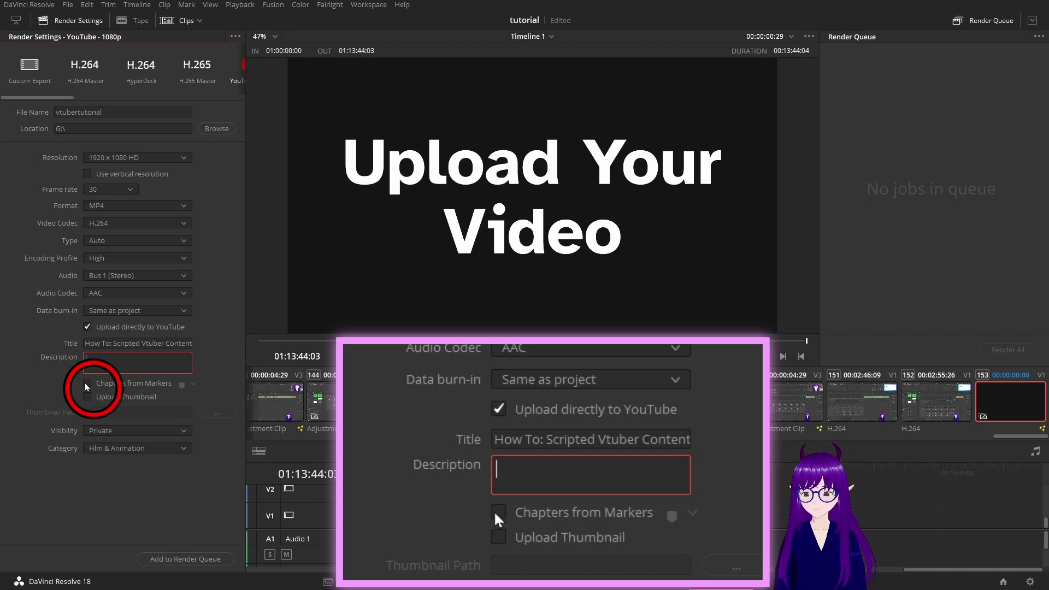
- Enable Chapters from Markers and set the YouTube category to Howto & Style
click(87, 385)
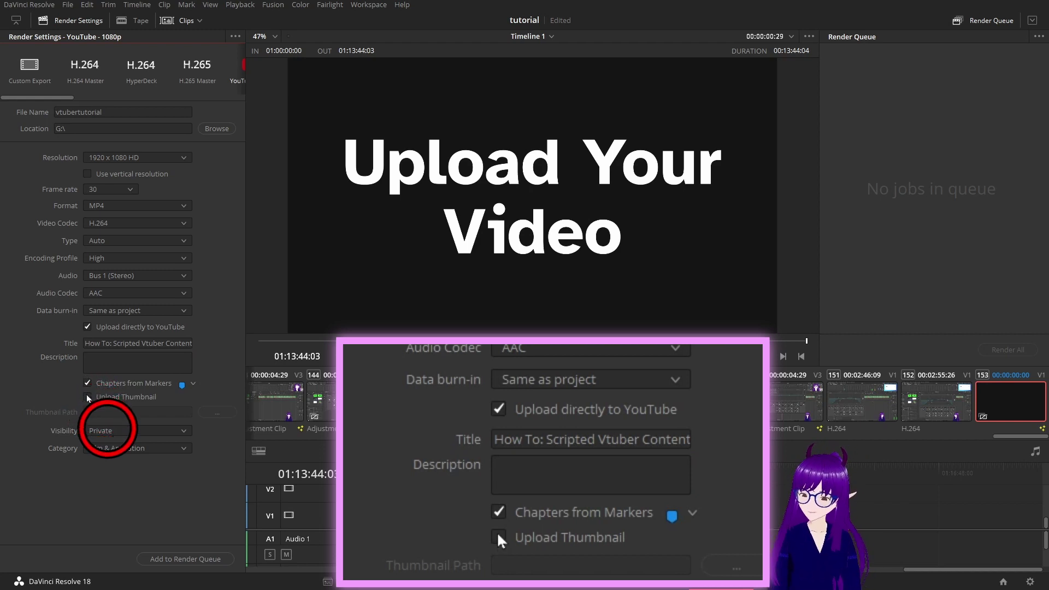
click(118, 449)
scroll(136, 491, down, 2)
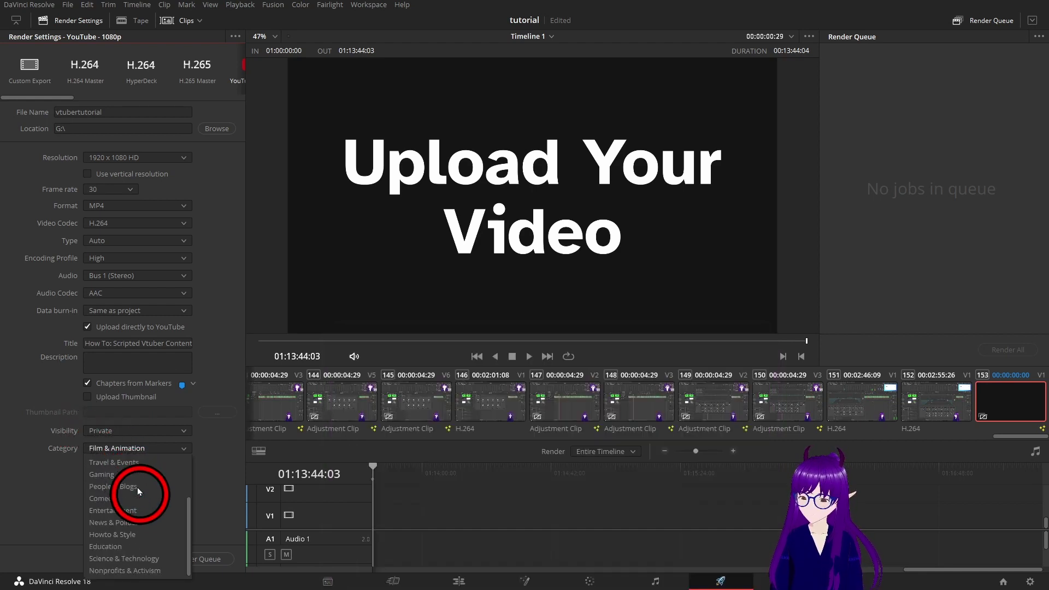
click(151, 535)
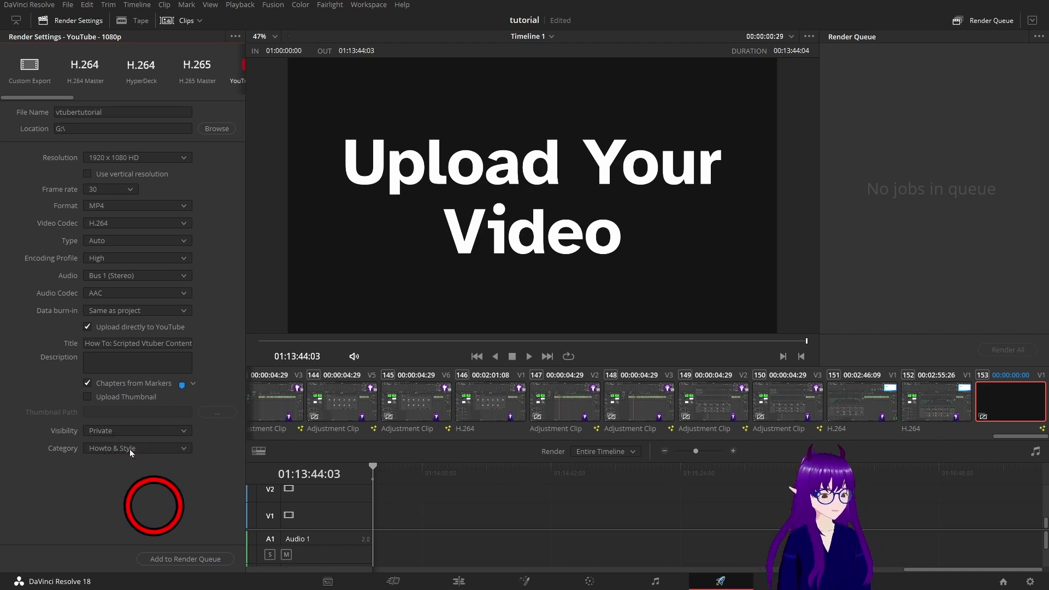
- Add the vtubertutorial YouTube render to the queue as Job 1, saving to G:\vtubertutorial.mp4
click(183, 559)
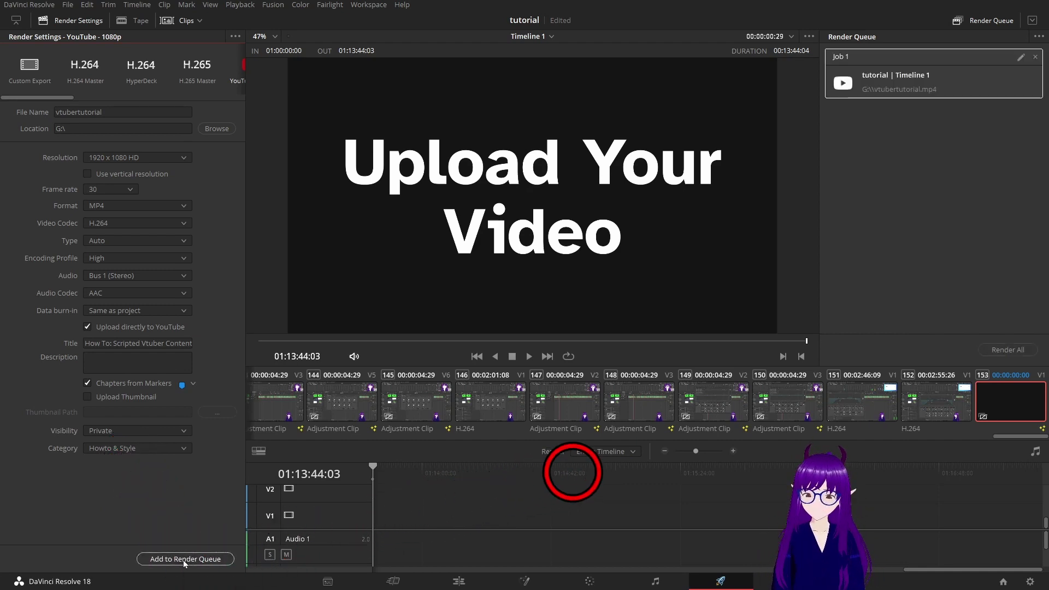